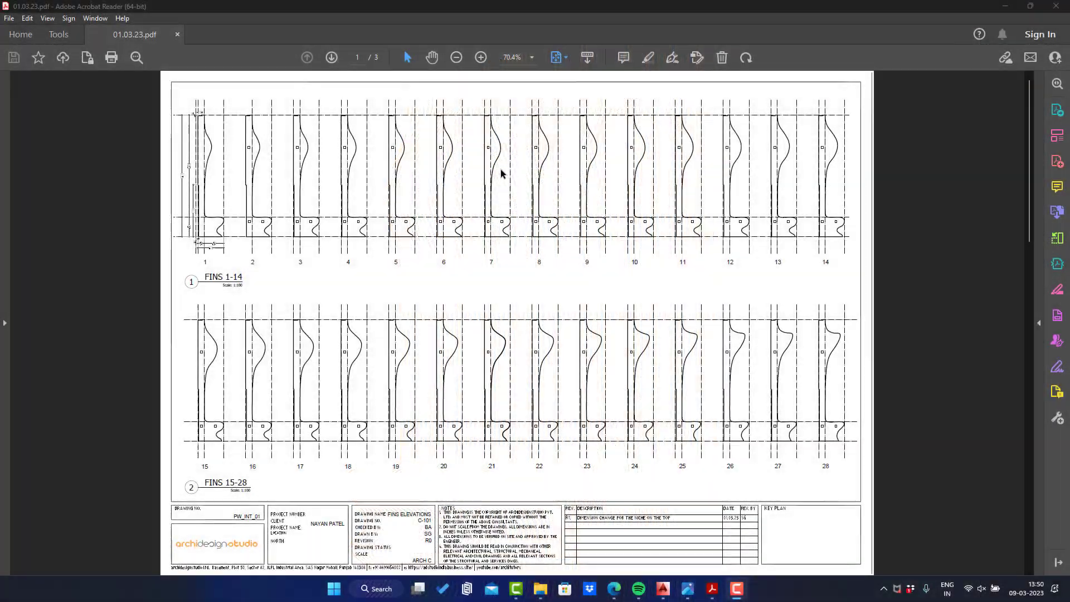
# - Examine the fin elevations 1 to 56 on the first two pages of the drawing PDF
pyautogui.keyDown('ctrl'); pyautogui.scroll(3, 497, 175); pyautogui.keyUp('ctrl')
pyautogui.keyDown('ctrl'); pyautogui.scroll(-4, 557, 396); pyautogui.keyUp('ctrl')
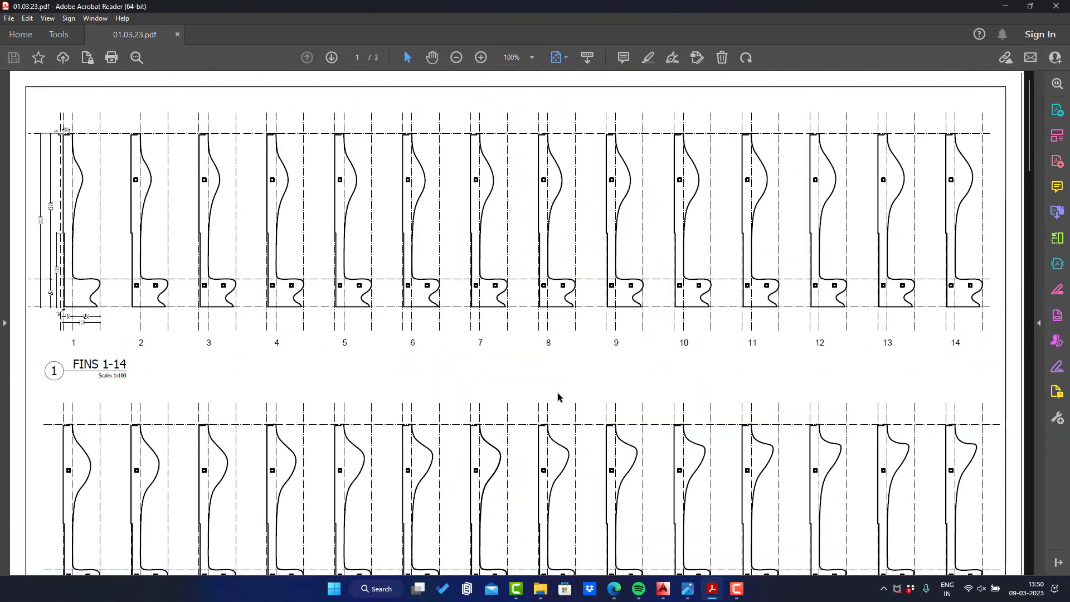
pyautogui.keyDown('ctrl'); pyautogui.scroll(3, 313, 309); pyautogui.keyUp('ctrl')
pyautogui.scroll(1, 457, 339)
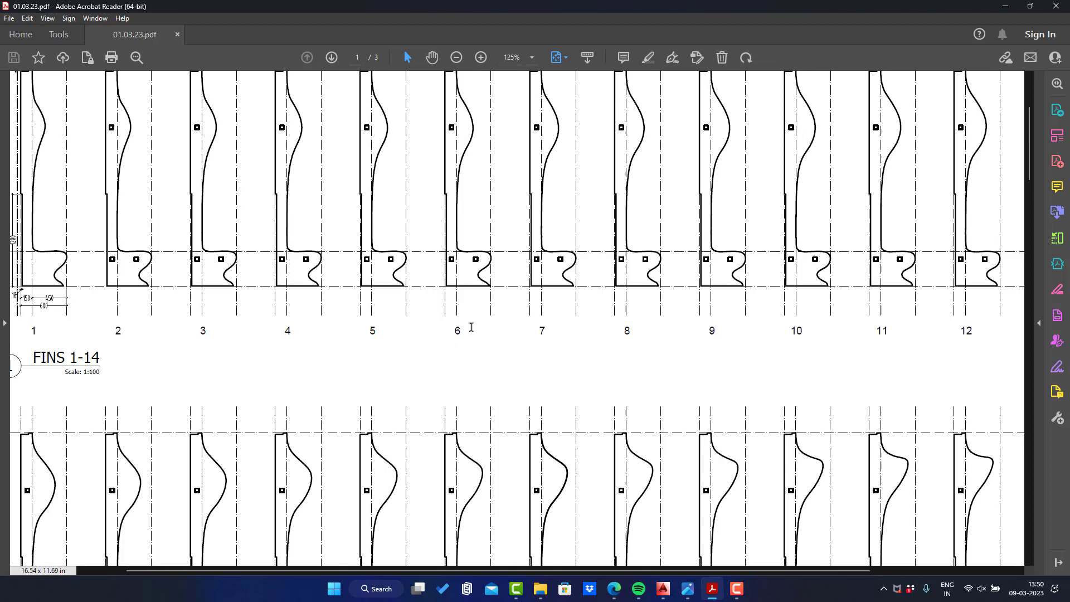
pyautogui.keyDown('ctrl'); pyautogui.scroll(-3, 468, 328); pyautogui.keyUp('ctrl')
pyautogui.scroll(-5, 535, 291)
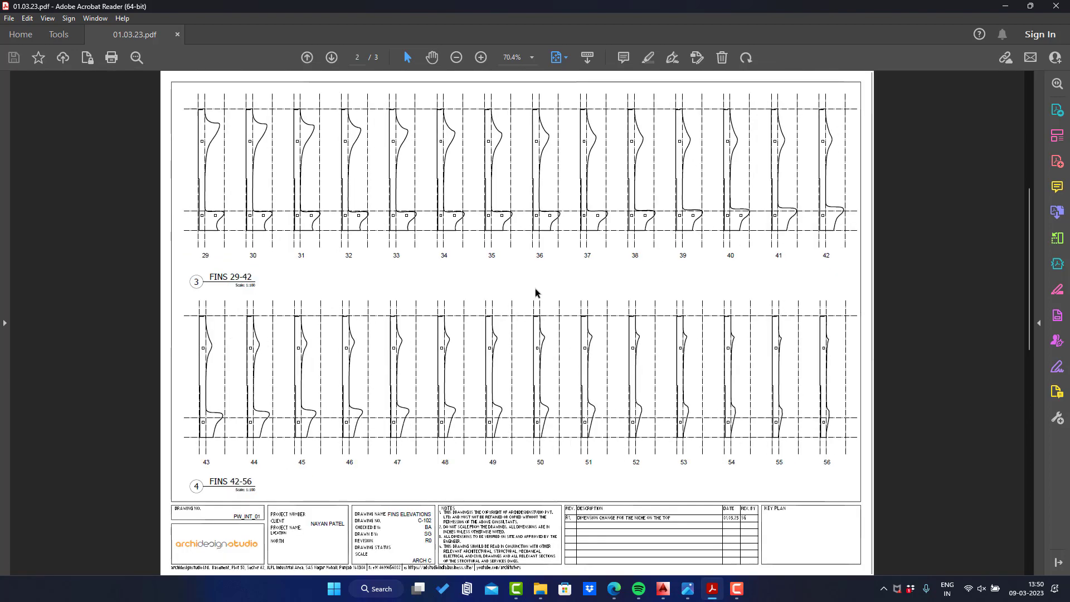
pyautogui.keyDown('ctrl'); pyautogui.scroll(2, 442, 201); pyautogui.keyUp('ctrl')
pyautogui.scroll(-3, 442, 201)
# - Examine the wall elevation, fins 57-59, square hold-block detail and plan with their dimensions on page 3
pyautogui.keyDown('ctrl'); pyautogui.scroll(-2, 441, 201); pyautogui.keyUp('ctrl')
pyautogui.scroll(-5, 442, 200)
pyautogui.keyDown('ctrl'); pyautogui.scroll(4, 440, 199); pyautogui.keyUp('ctrl')
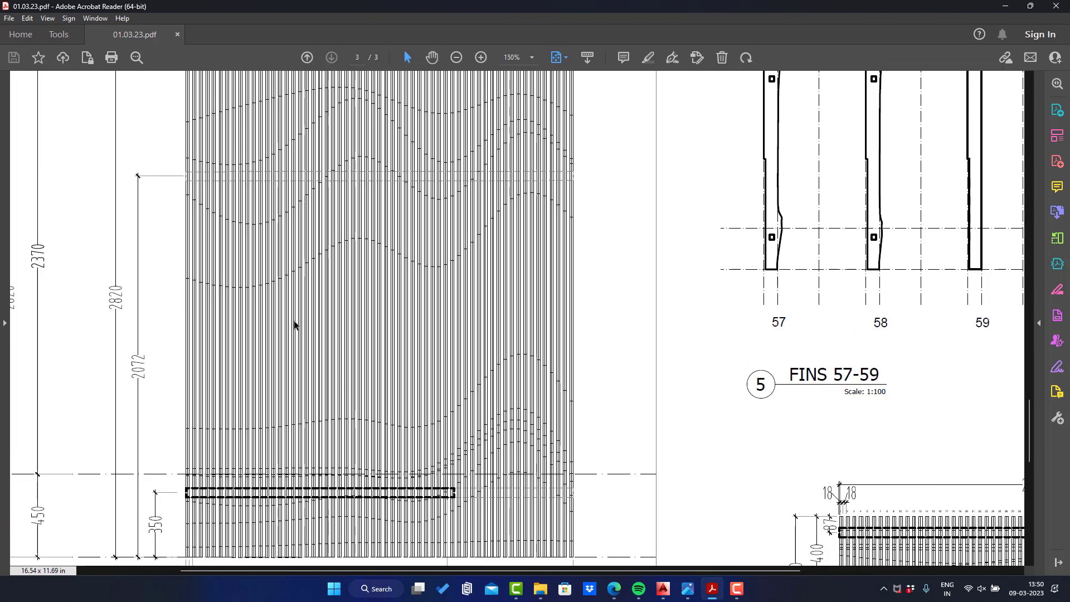
pyautogui.hscroll(-3, 467, 369)
pyautogui.scroll(3, 467, 369)
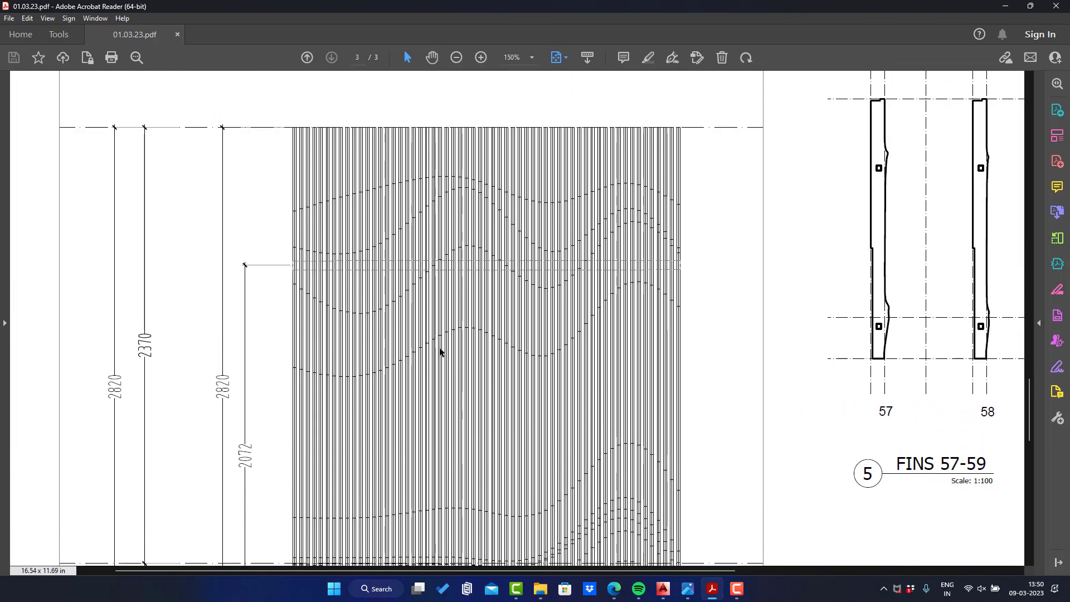
pyautogui.hscroll(4, 440, 352)
pyautogui.hscroll(5, 440, 352)
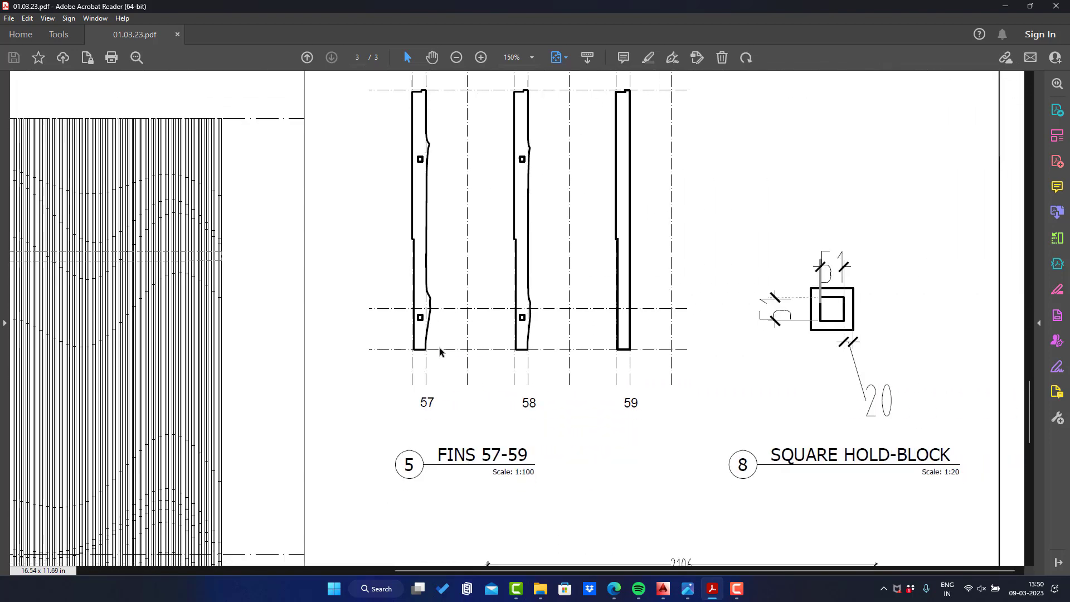
pyautogui.scroll(-2, 440, 351)
pyautogui.scroll(-6, 439, 346)
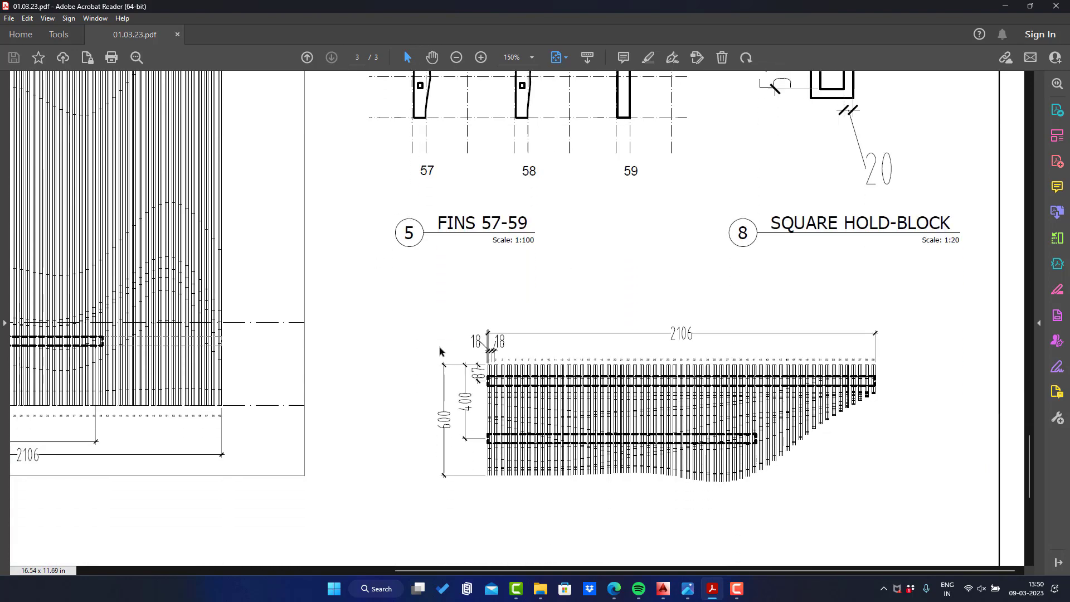
pyautogui.hotkey('ctrl', '0')
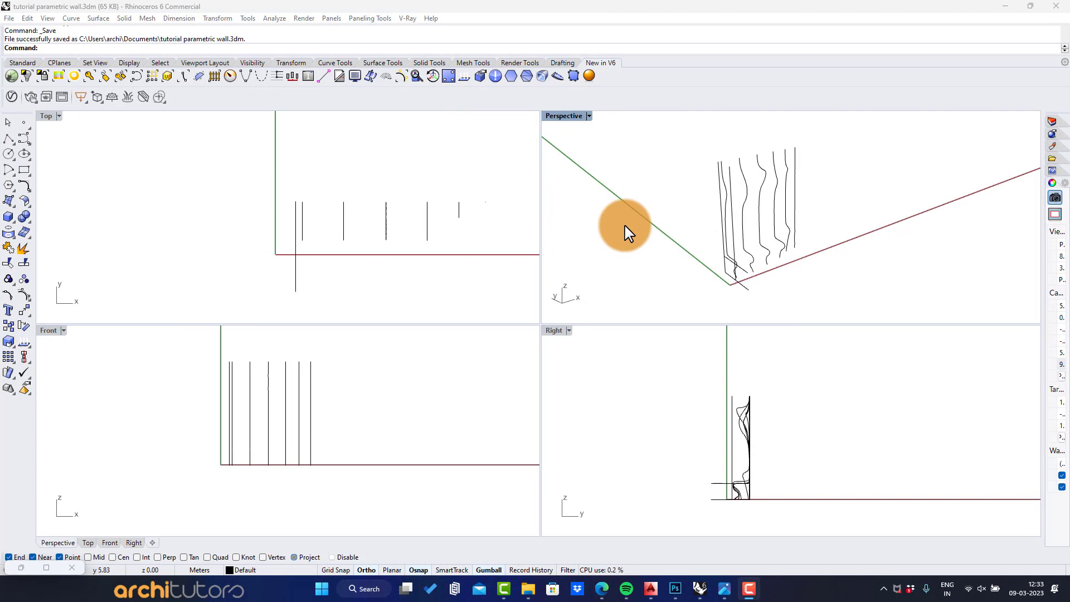
# - Switch to Rhinoceros and examine the wall's profile curves in the Perspective and Right views
pyautogui.moveTo(825, 277); pyautogui.dragTo(786, 146, button='right')
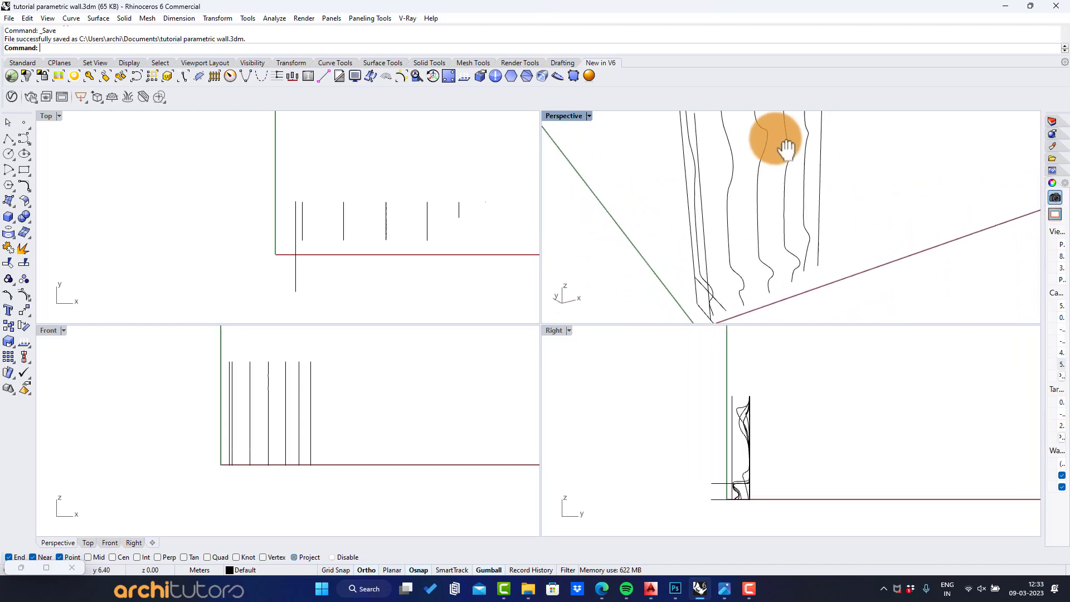
pyautogui.moveTo(765, 184); pyautogui.dragTo(753, 304, button='right')
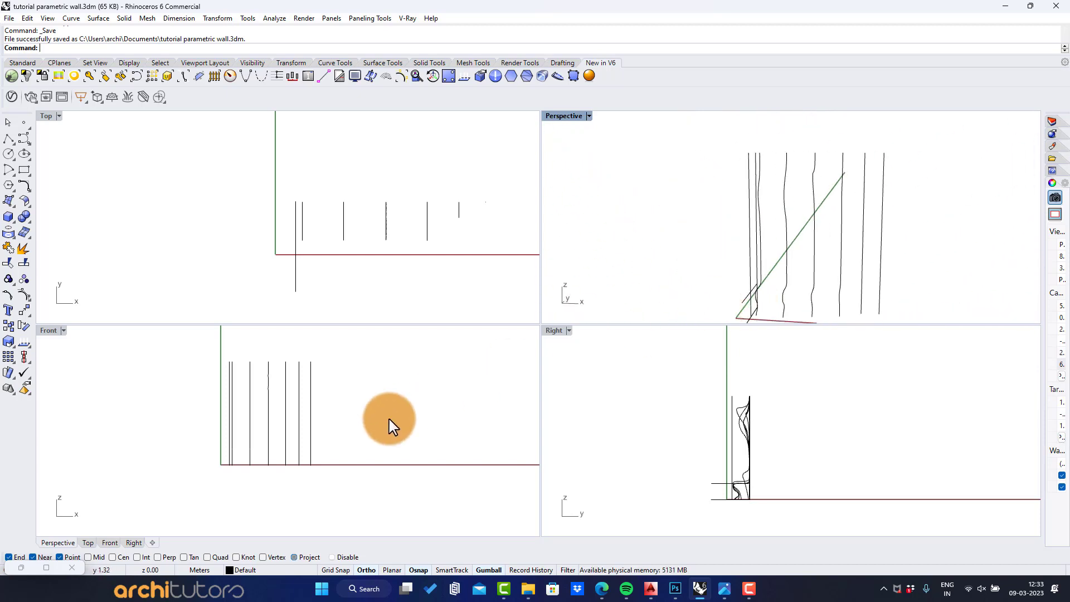
pyautogui.scroll(4, 730, 457)
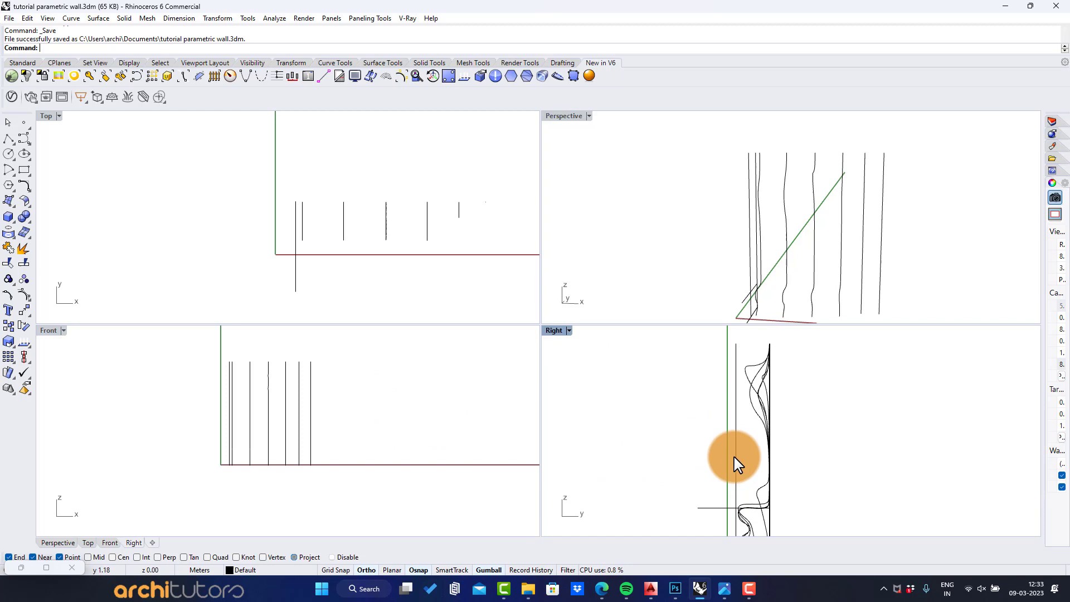
pyautogui.scroll(-4, 731, 407)
pyautogui.moveTo(742, 441); pyautogui.dragTo(731, 411, button='right')
pyautogui.scroll(7, 731, 414)
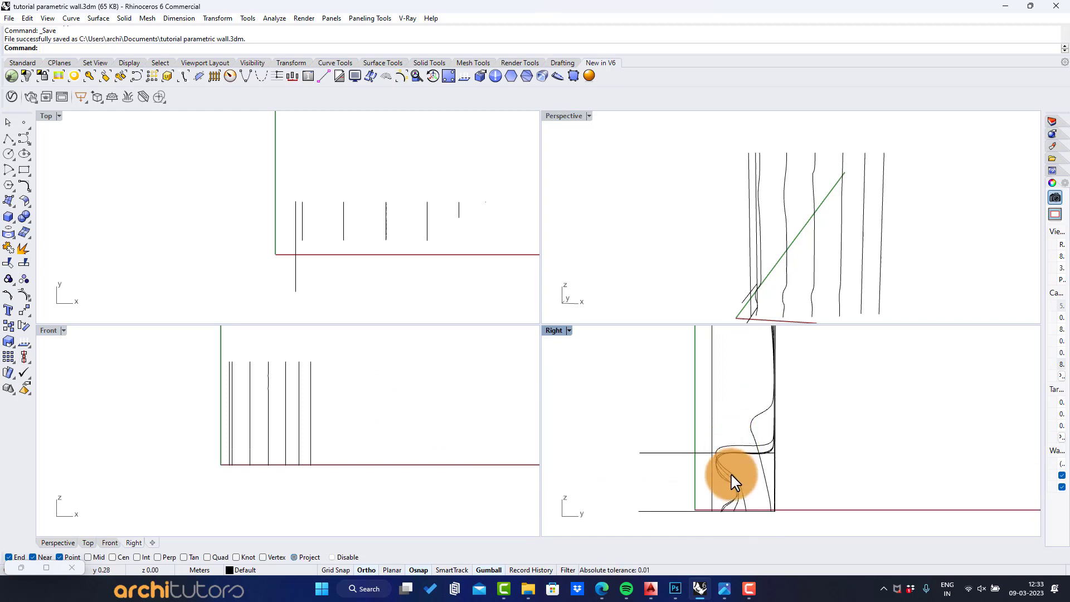
pyautogui.scroll(4, 731, 478)
pyautogui.moveTo(731, 460); pyautogui.dragTo(733, 511, button='right')
pyautogui.moveTo(729, 385); pyautogui.dragTo(741, 444, button='right')
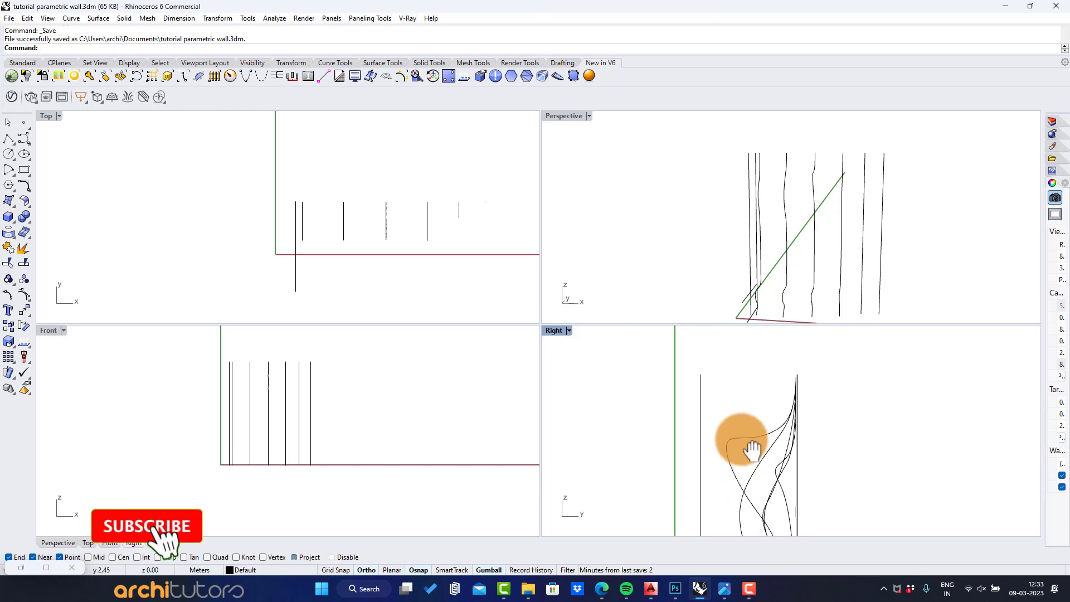
pyautogui.moveTo(736, 250); pyautogui.dragTo(844, 229, button='right')
pyautogui.scroll(5, 710, 247)
pyautogui.keyDown('shift'); pyautogui.moveTo(715, 224); pyautogui.dragTo(739, 217, button='right'); pyautogui.keyUp('shift')
# - Select the profile curves in the Perspective view to inspect their shapes and control points, then clear the selection
pyautogui.click(678, 192)
pyautogui.click(720, 169)
pyautogui.moveTo(719, 169); pyautogui.dragTo(734, 201, button='right')
pyautogui.click(773, 166)
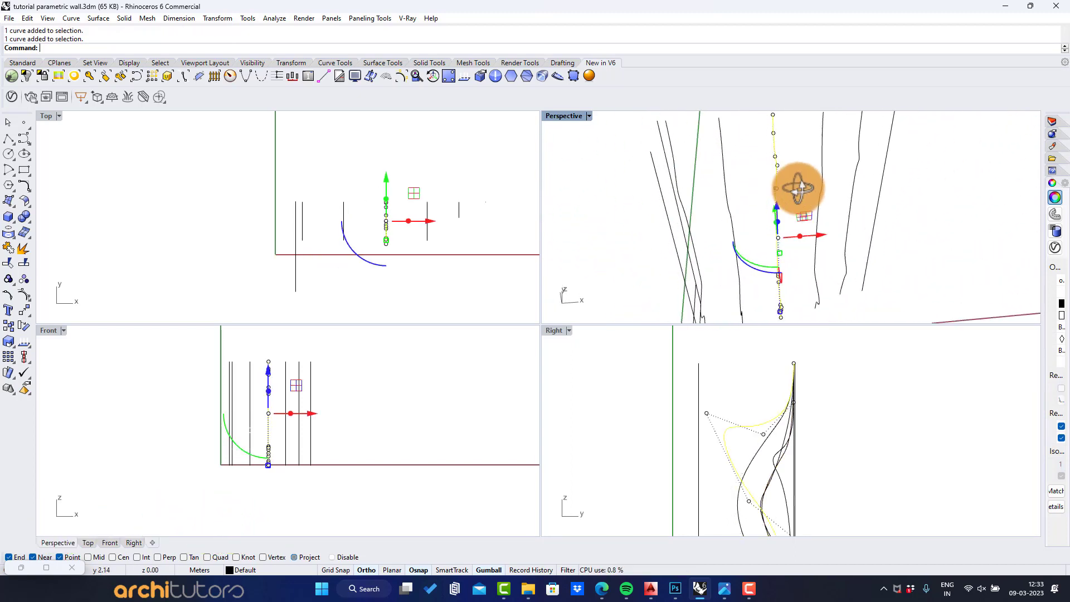
pyautogui.moveTo(795, 187)
pyautogui.mouseDown(button='right')
pyautogui.moveTo(664, 168)
pyautogui.moveTo(879, 200)
pyautogui.moveTo(808, 175)
pyautogui.mouseUp(button='right')
pyautogui.click(865, 206)
pyautogui.click(892, 221)
pyautogui.press('Escape')
pyautogui.press('Escape')
# - Launch Grasshopper alongside the Rhino viewports
pyautogui.moveTo(825, 230); pyautogui.dragTo(978, 241, button='right')
pyautogui.moveTo(861, 234); pyautogui.dragTo(809, 244, button='right')
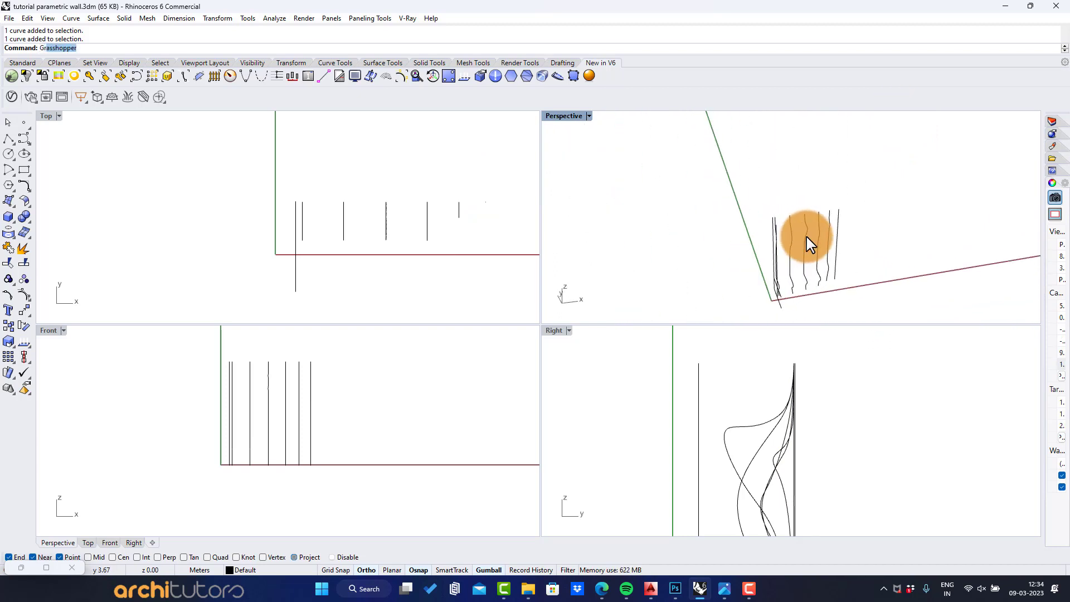
pyautogui.press('Return')
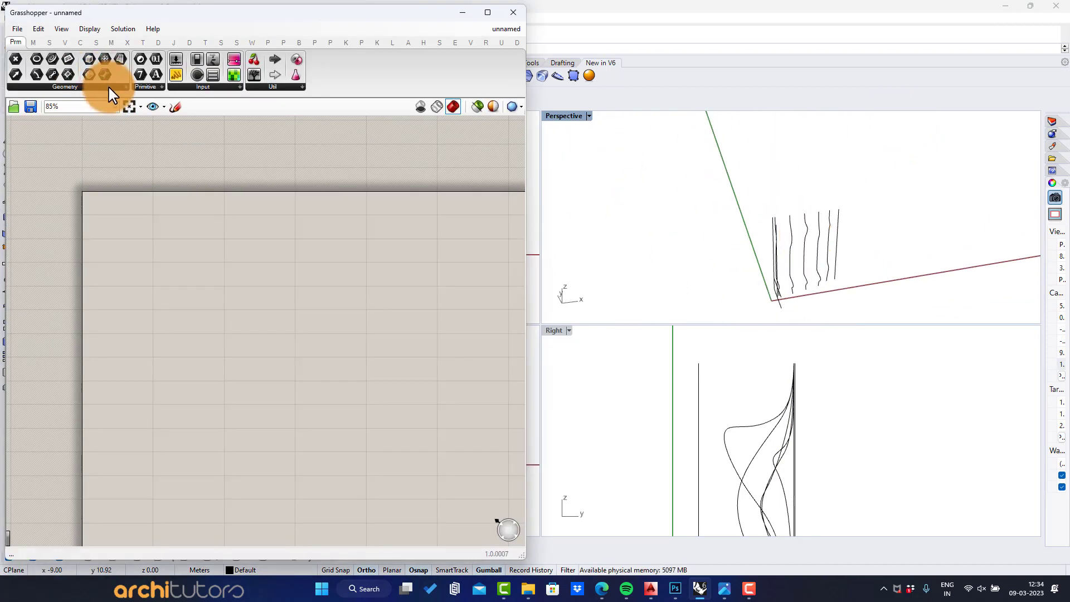
pyautogui.scroll(2, 124, 239)
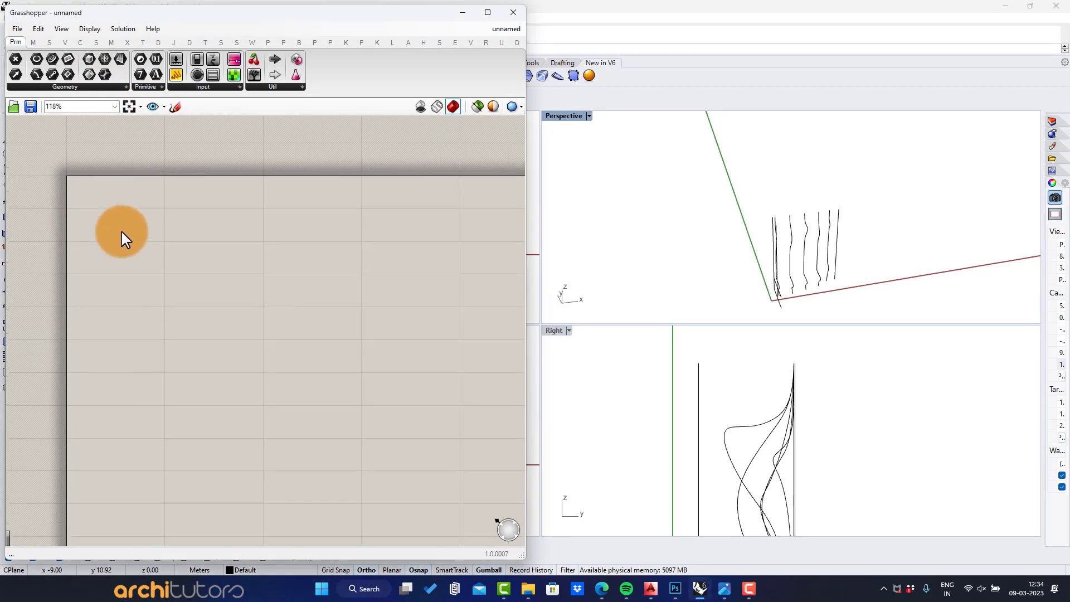
pyautogui.scroll(1, 168, 241)
# - Add a Curve parameter to the Grasshopper canvas
pyautogui.doubleClick(177, 231)
pyautogui.write('cr')
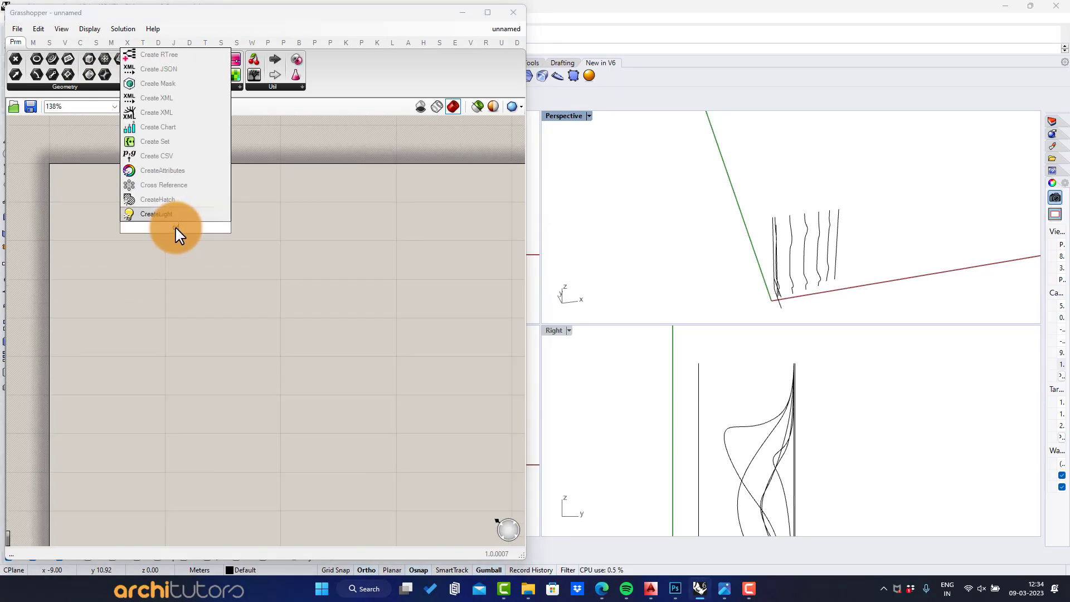
pyautogui.write('v')
pyautogui.click(154, 216)
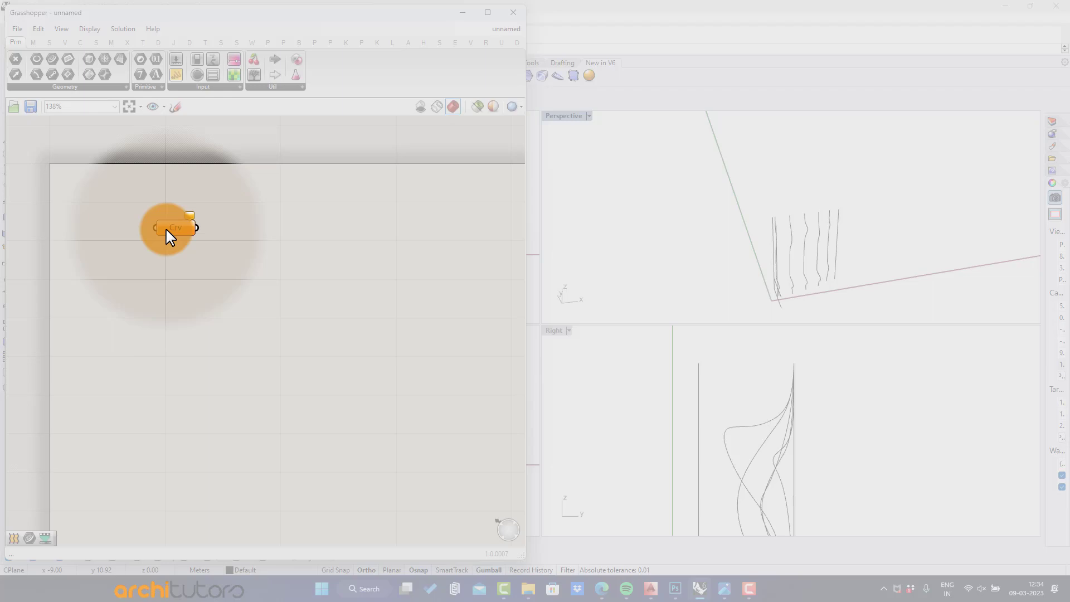
# - Reference the six wall profile curves as multiple curves in the Curve parameter, in order along the X axis, excluding the construction lines
pyautogui.rightClick(165, 228)
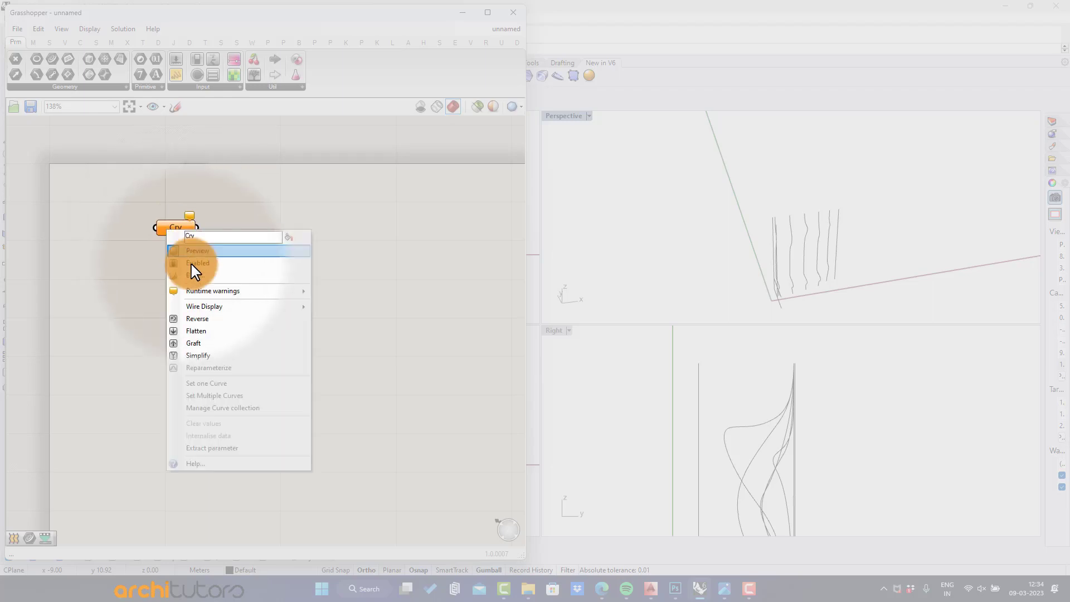
pyautogui.click(241, 402)
pyautogui.scroll(4, 819, 274)
pyautogui.moveTo(803, 226); pyautogui.dragTo(738, 226, button='right')
pyautogui.click(744, 202)
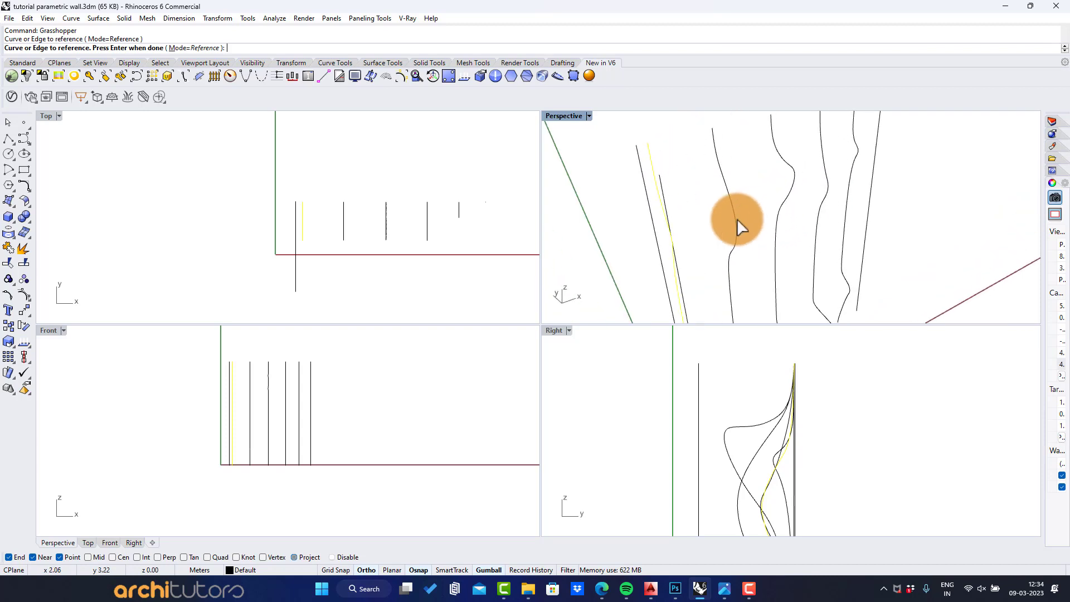
pyautogui.click(790, 173)
pyautogui.click(825, 177)
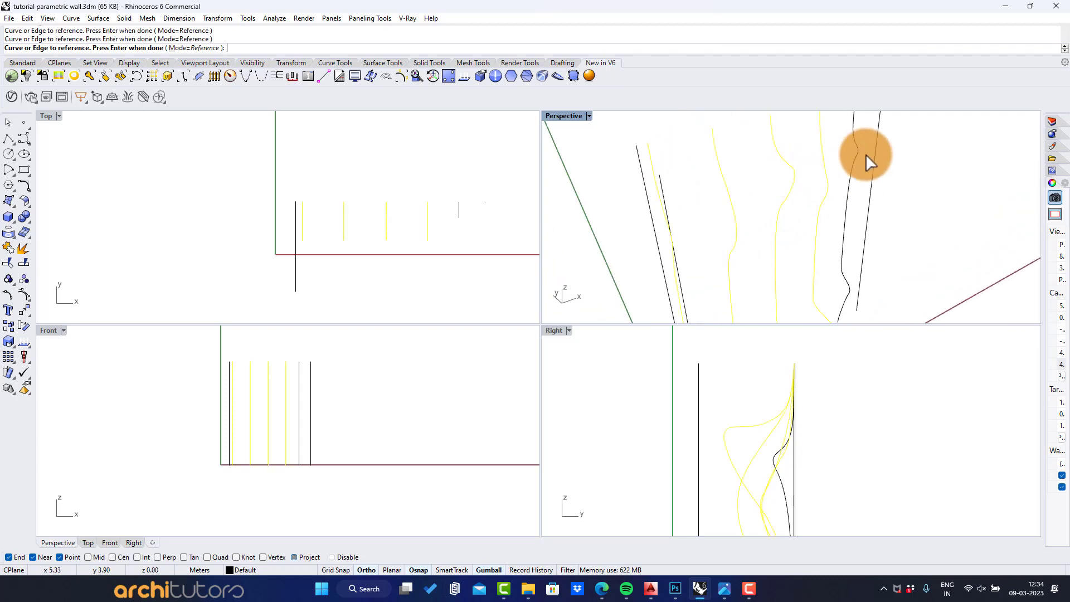
pyautogui.click(857, 154)
pyautogui.click(874, 151)
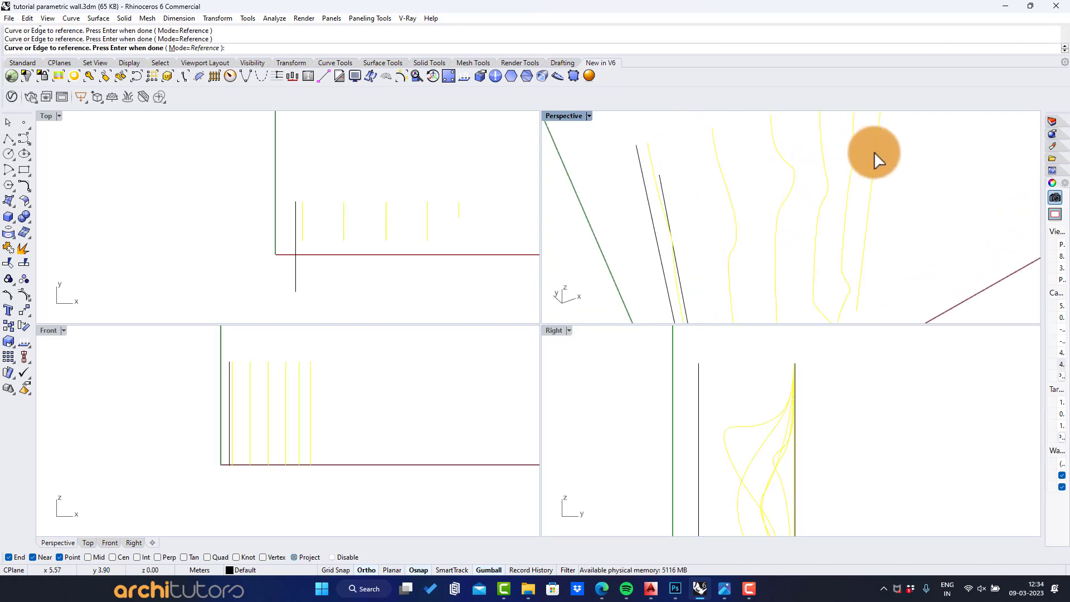
pyautogui.press('Return')
# - Add a Loft component and feed the Curve parameter into its curves input
pyautogui.doubleClick(265, 253)
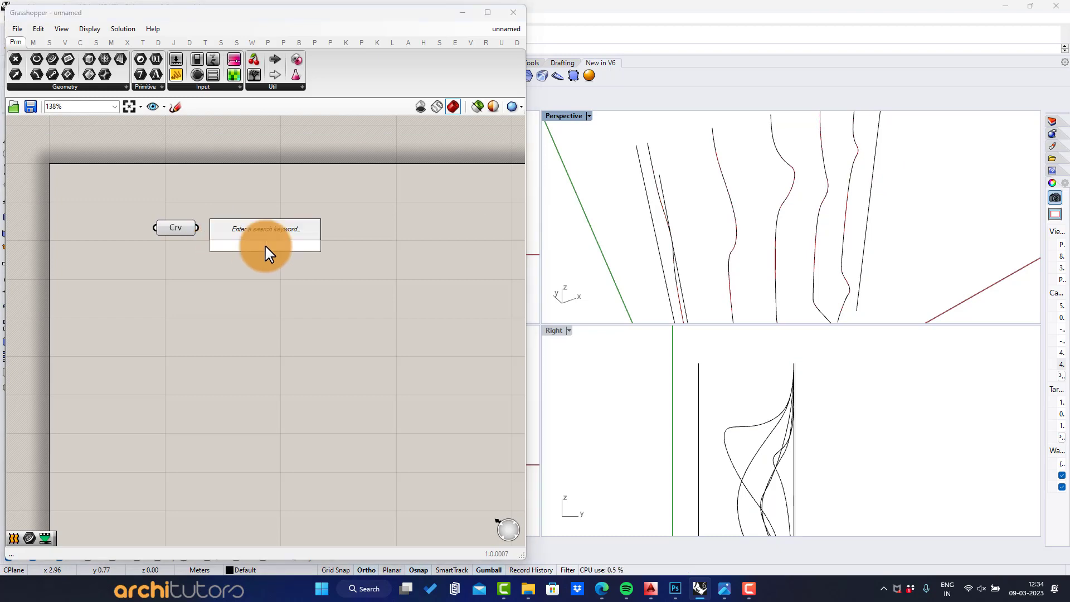
pyautogui.write('lo')
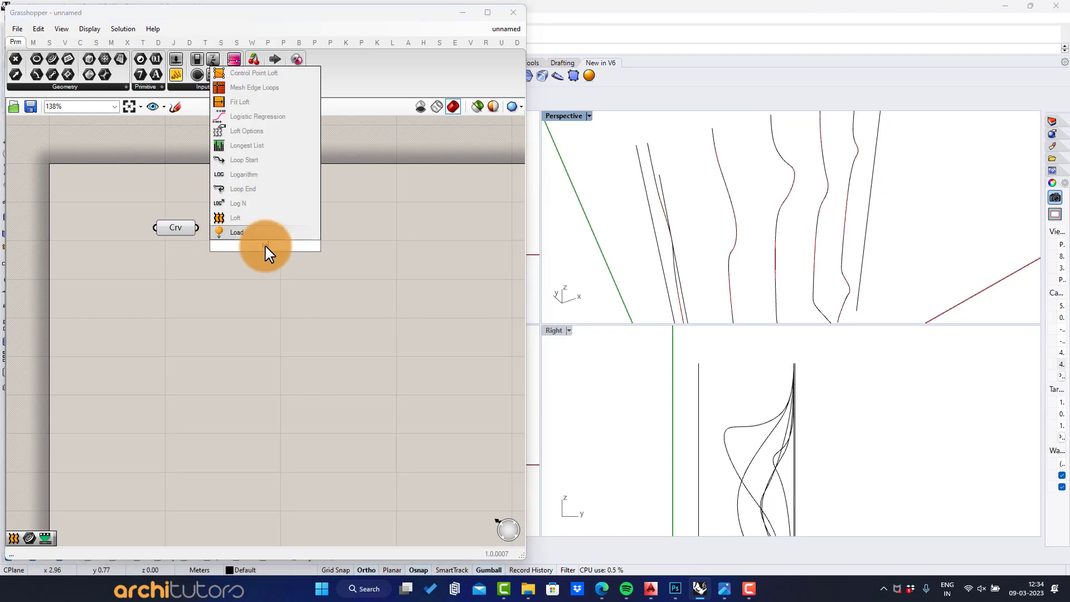
pyautogui.click(272, 219)
pyautogui.moveTo(204, 239); pyautogui.dragTo(238, 240)
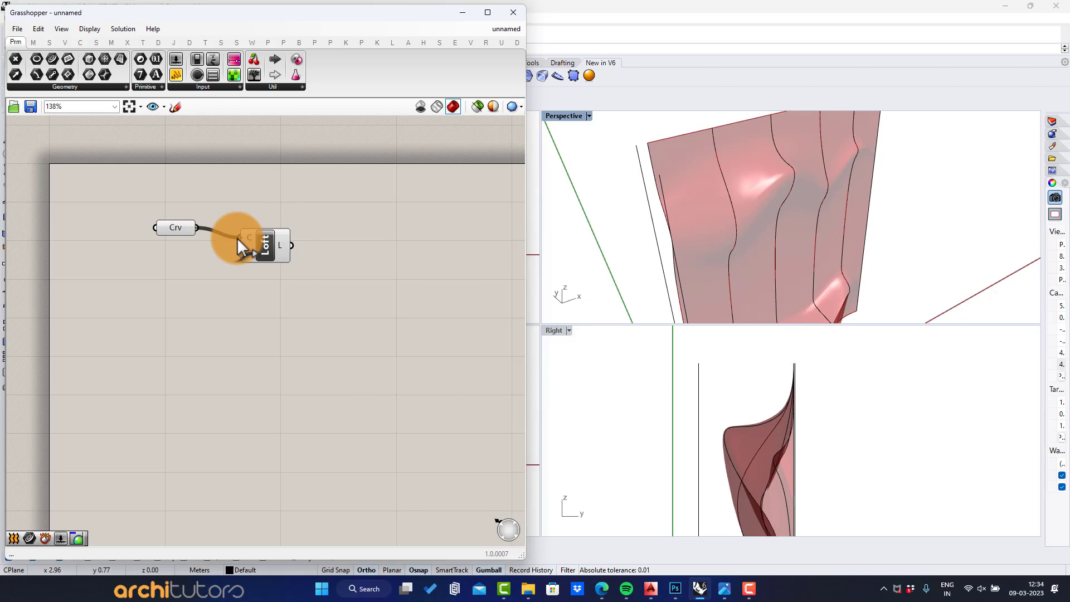
# - Add a Custom Preview component and feed the Loft output into its geometry input
pyautogui.doubleClick(174, 296)
pyautogui.write('cust')
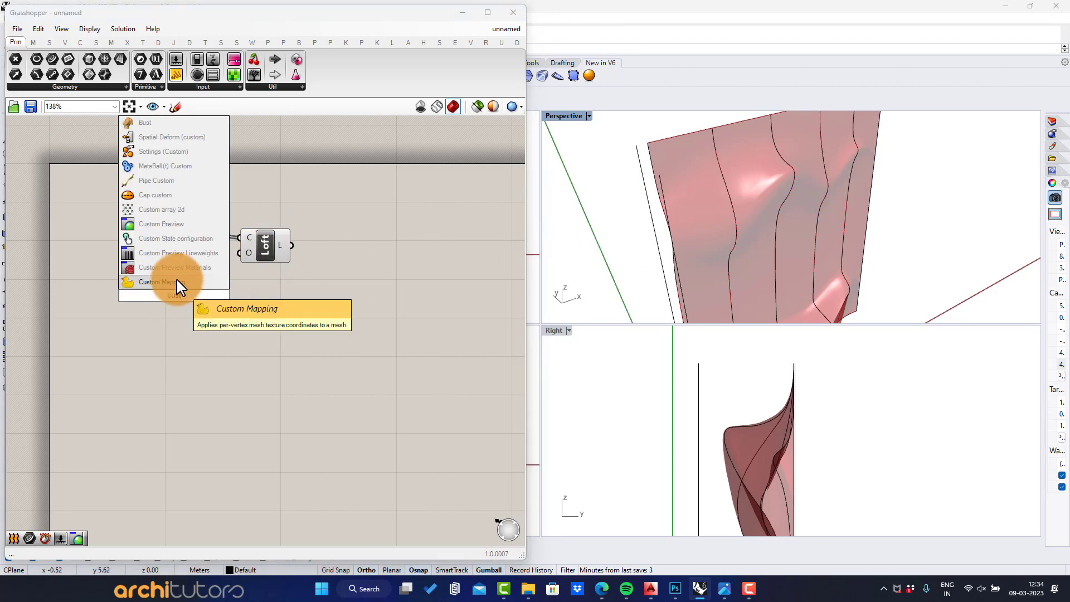
pyautogui.click(178, 225)
pyautogui.moveTo(176, 292); pyautogui.dragTo(314, 336)
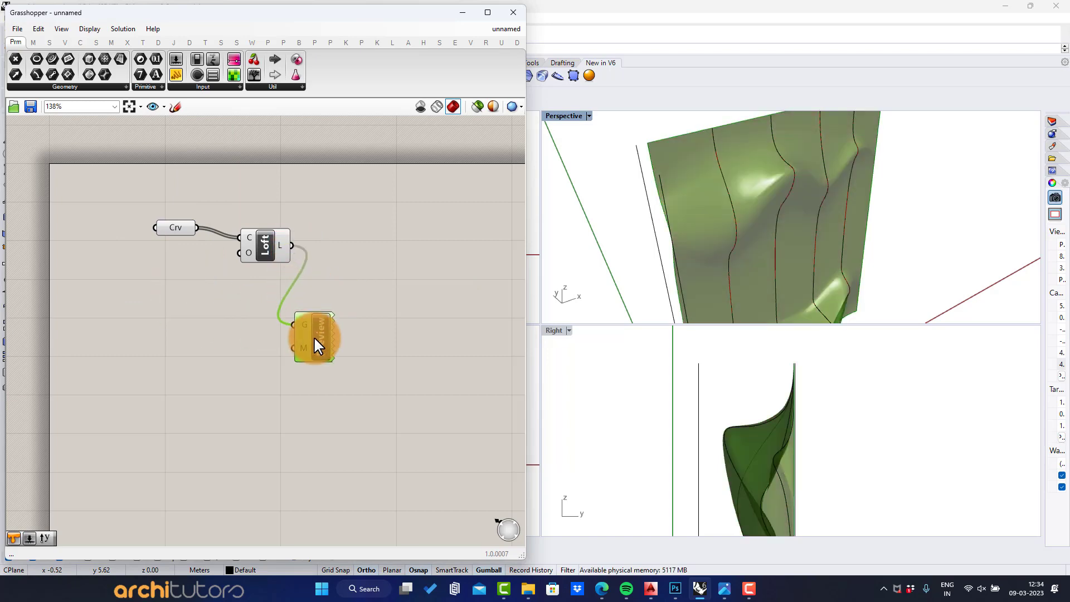
# - Maximize the Perspective viewport and leave all curves deselected
pyautogui.moveTo(819, 212); pyautogui.dragTo(813, 324, button='right')
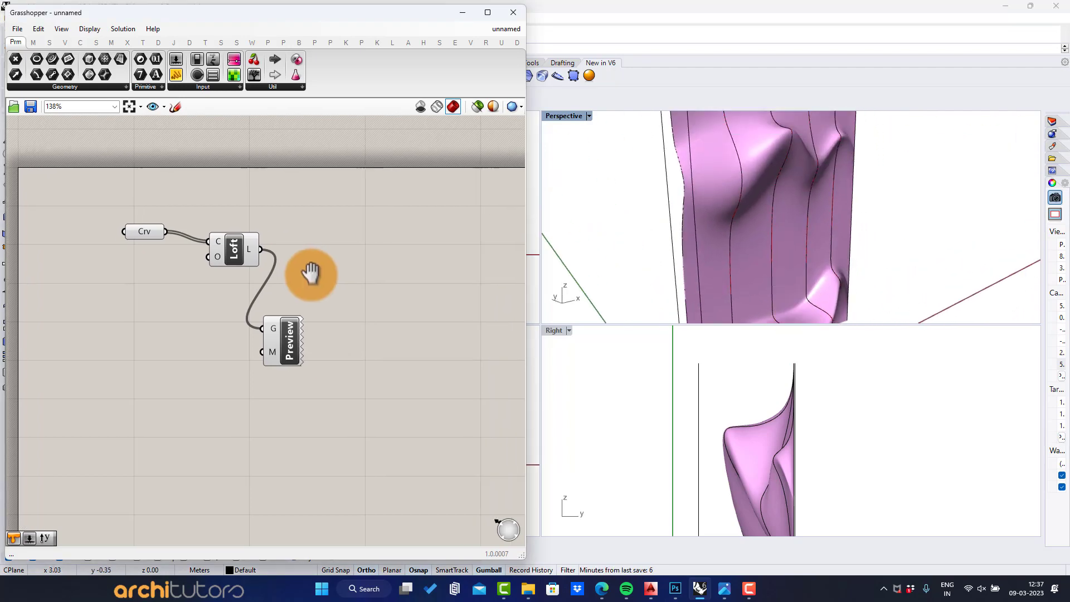
pyautogui.click(764, 221)
pyautogui.doubleClick(554, 116)
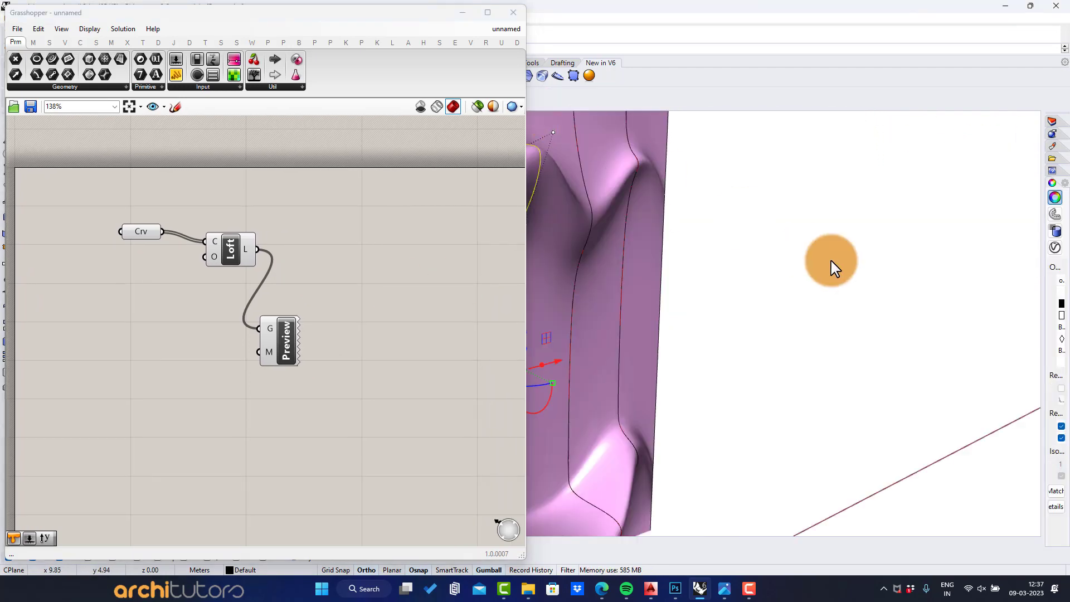
pyautogui.click(896, 245)
# - Examine the lofted wall surface from several angles in the maximized Perspective view
pyautogui.scroll(-9, 888, 247)
pyautogui.moveTo(874, 275); pyautogui.dragTo(789, 343, button='right')
pyautogui.scroll(6, 817, 334)
pyautogui.scroll(-3, 801, 354)
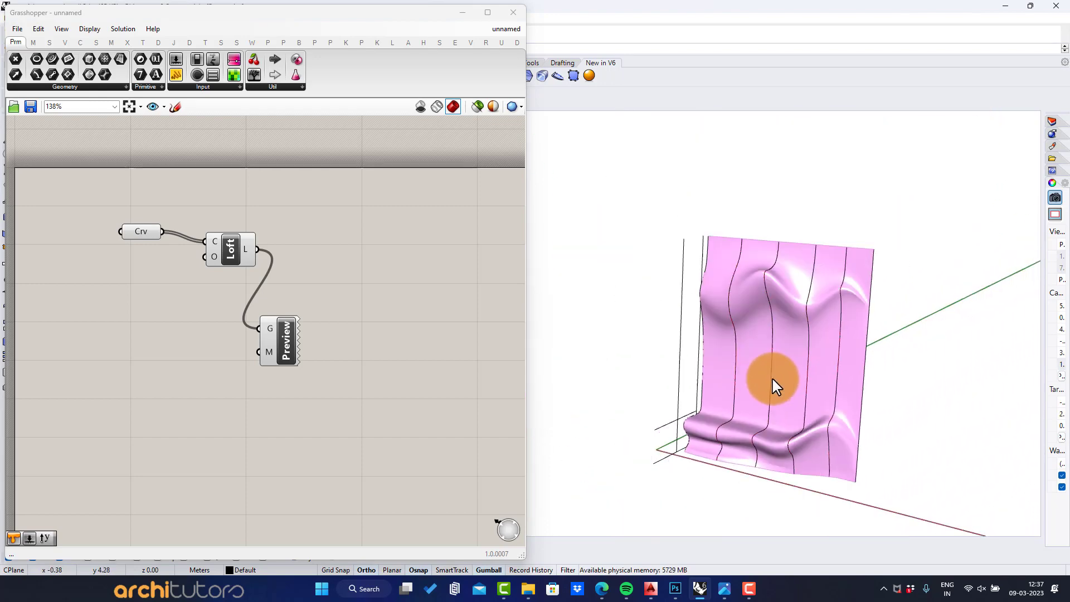
pyautogui.moveTo(772, 382); pyautogui.dragTo(863, 299, button='right')
pyautogui.scroll(5, 863, 299)
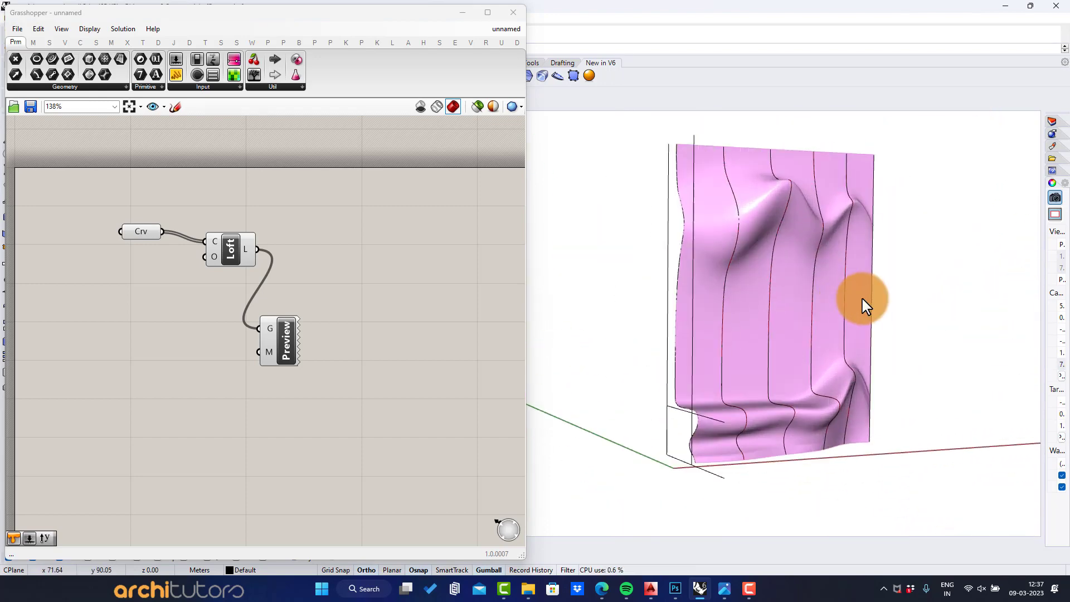
pyautogui.scroll(4, 783, 326)
pyautogui.scroll(-2, 790, 326)
pyautogui.moveTo(790, 326)
pyautogui.mouseDown(button='right')
pyautogui.moveTo(865, 319)
pyautogui.moveTo(797, 320)
pyautogui.mouseUp(button='right')
# - Add a Brep/Mesh Contour component and feed the Loft output into its shape input
pyautogui.click(498, 322)
pyautogui.doubleClick(331, 251)
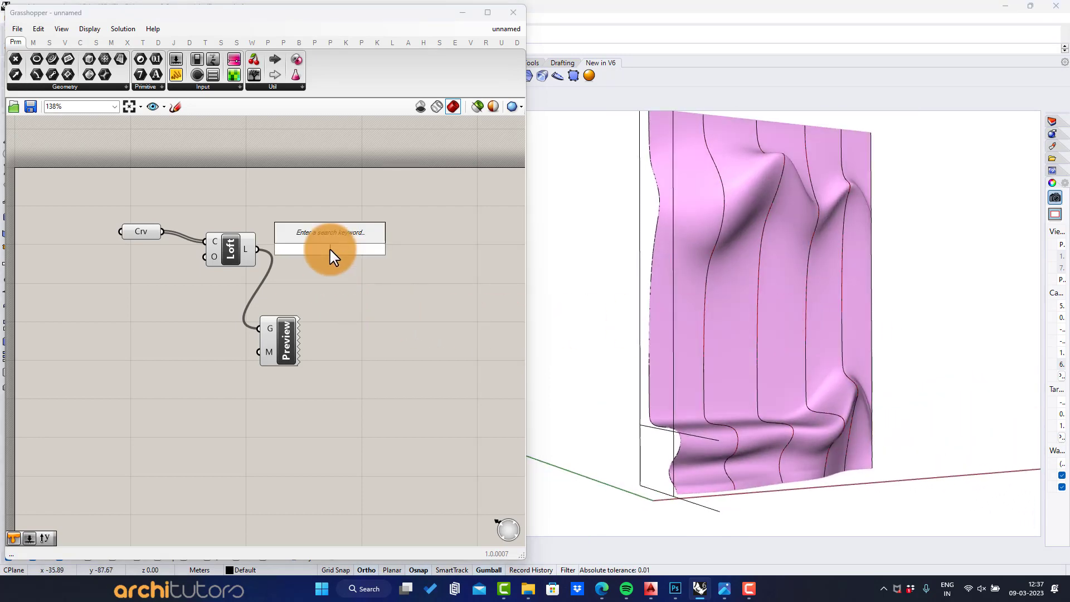
pyautogui.write('con')
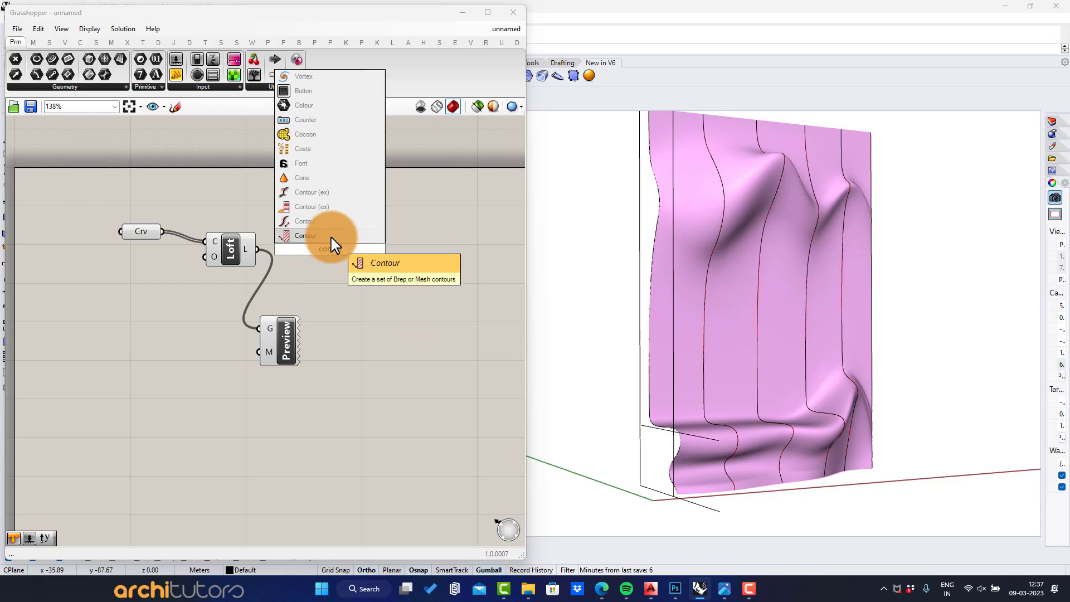
pyautogui.click(331, 237)
pyautogui.moveTo(261, 247); pyautogui.dragTo(408, 268)
pyautogui.click(396, 330)
# - Turn off the display of the Custom Preview component
pyautogui.click(280, 333)
pyautogui.middleClick(281, 334)
pyautogui.click(296, 317)
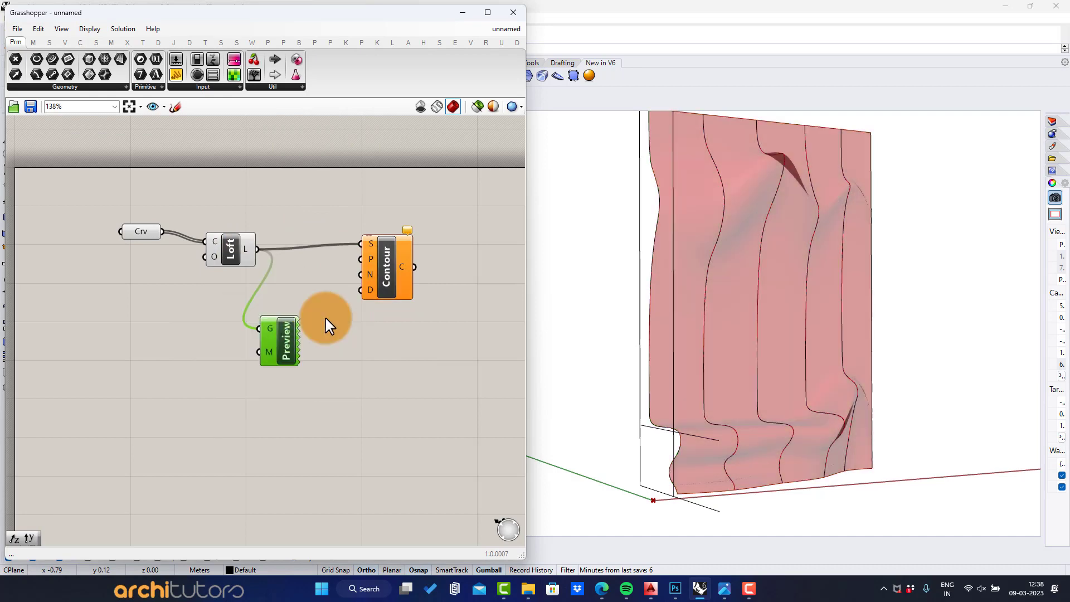
# - Move the Custom Preview component directly below the Loft component, clear of the space before Contour
pyautogui.click(349, 366)
pyautogui.moveTo(277, 353); pyautogui.dragTo(195, 340)
pyautogui.click(294, 334)
pyautogui.scroll(2, 294, 335)
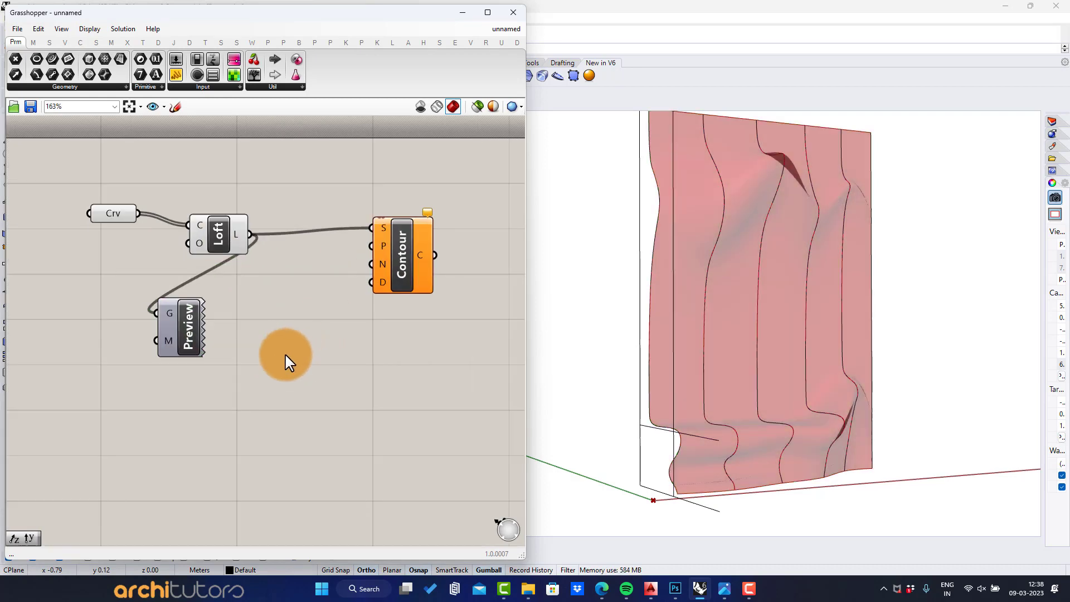
# - Add a Unit X vector component and wire its output into the Contour component's P input
pyautogui.doubleClick(285, 355)
pyautogui.write('x')
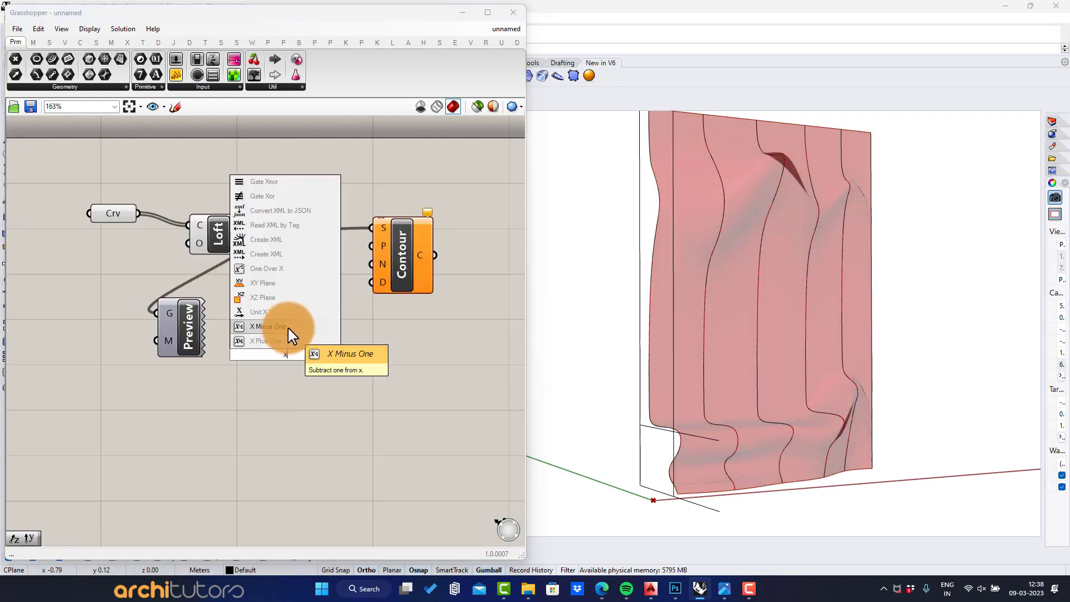
pyautogui.click(290, 312)
pyautogui.moveTo(324, 354); pyautogui.dragTo(359, 273)
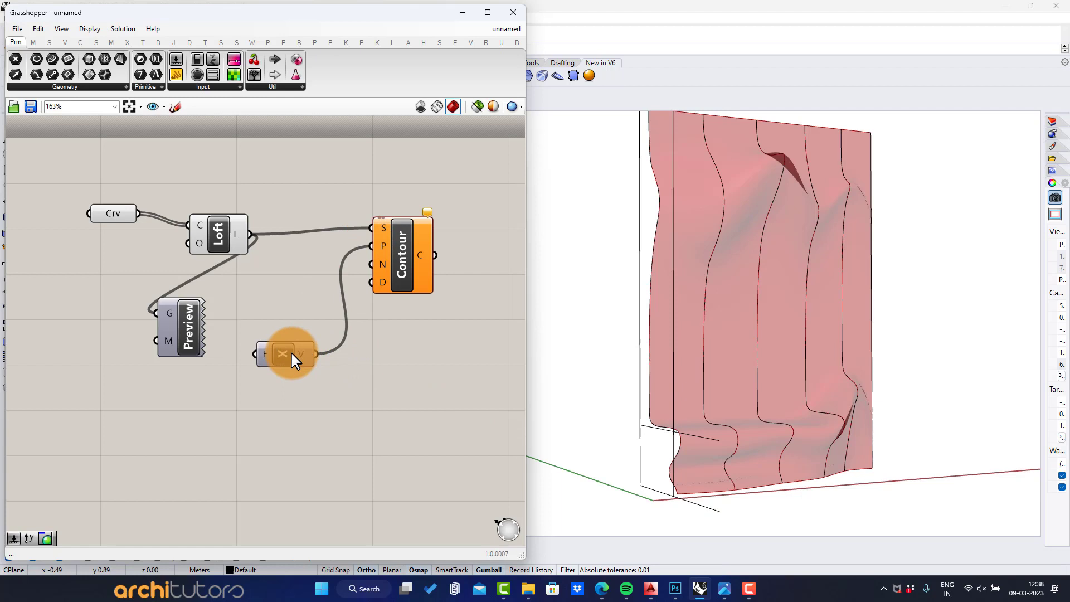
# - Add a number slider set to 0.036 and connect it to the Contour component's distance input
pyautogui.doubleClick(243, 384)
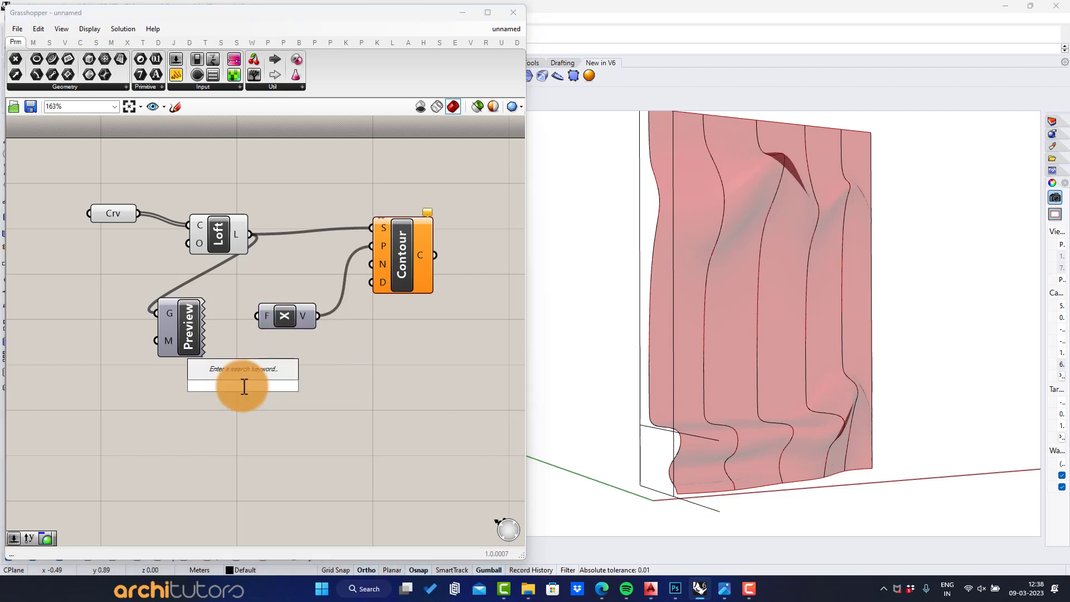
pyautogui.write('0')
pyautogui.press('Return')
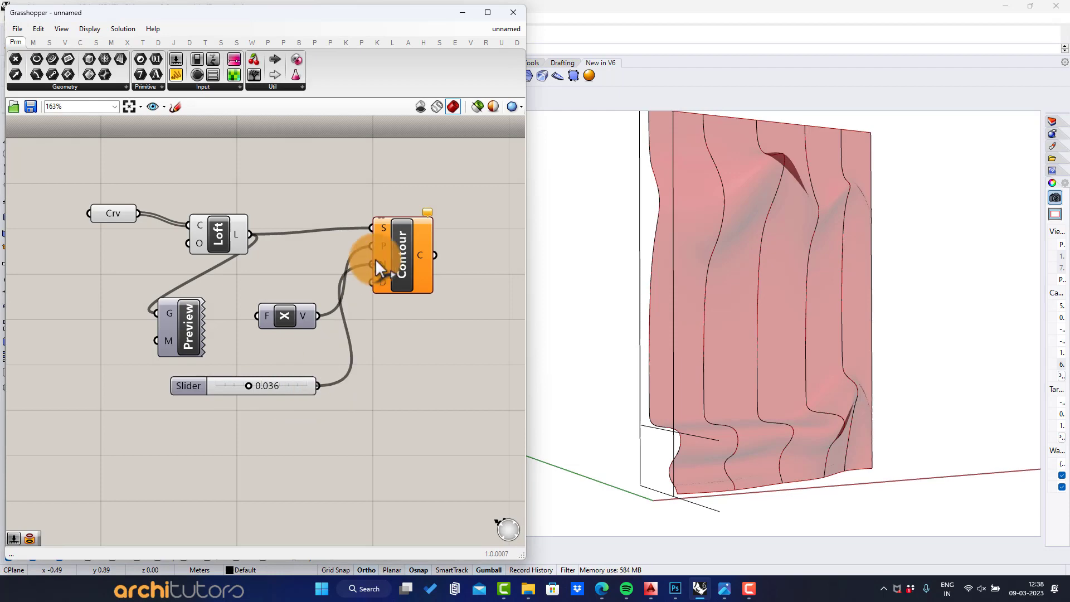
pyautogui.moveTo(383, 281); pyautogui.dragTo(383, 282)
pyautogui.click(425, 290)
pyautogui.click(411, 358)
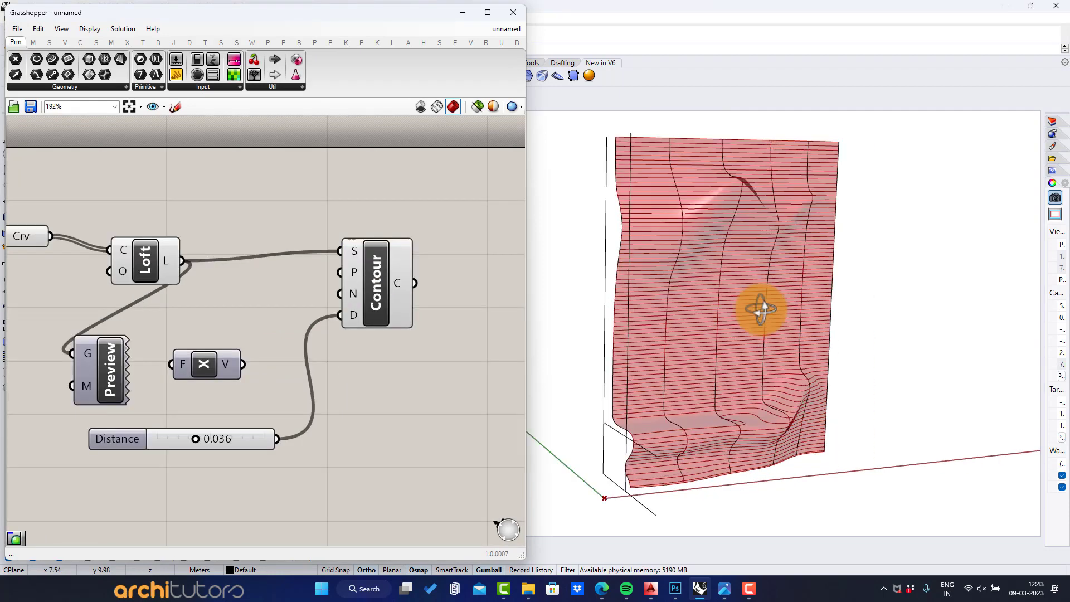
# - Connect the Unit X vector to the Contour component's normal input
pyautogui.moveTo(761, 309); pyautogui.dragTo(771, 313, button='right')
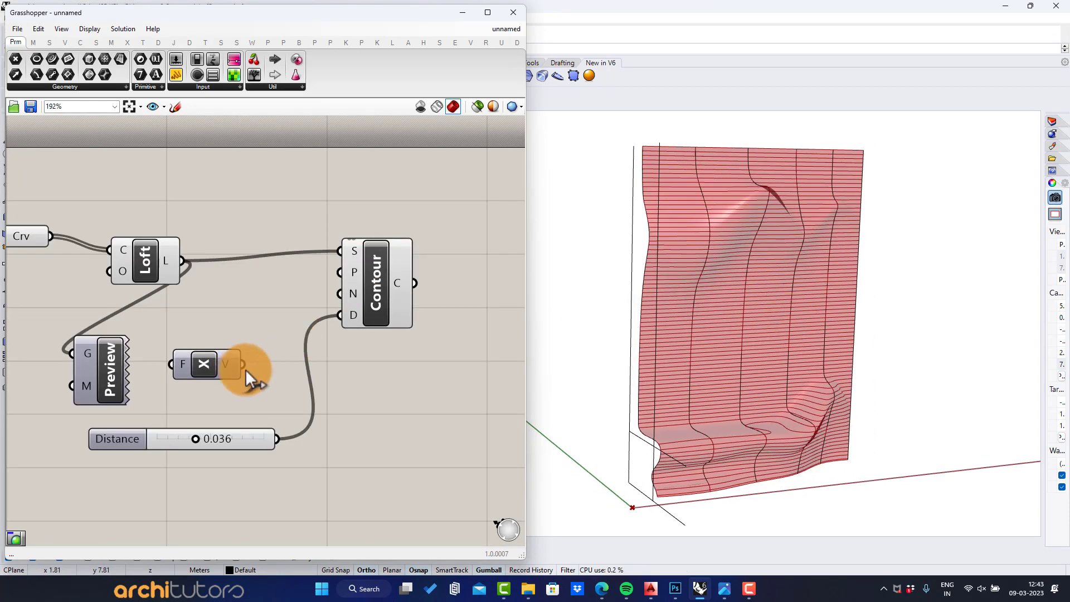
pyautogui.moveTo(338, 292); pyautogui.dragTo(339, 294)
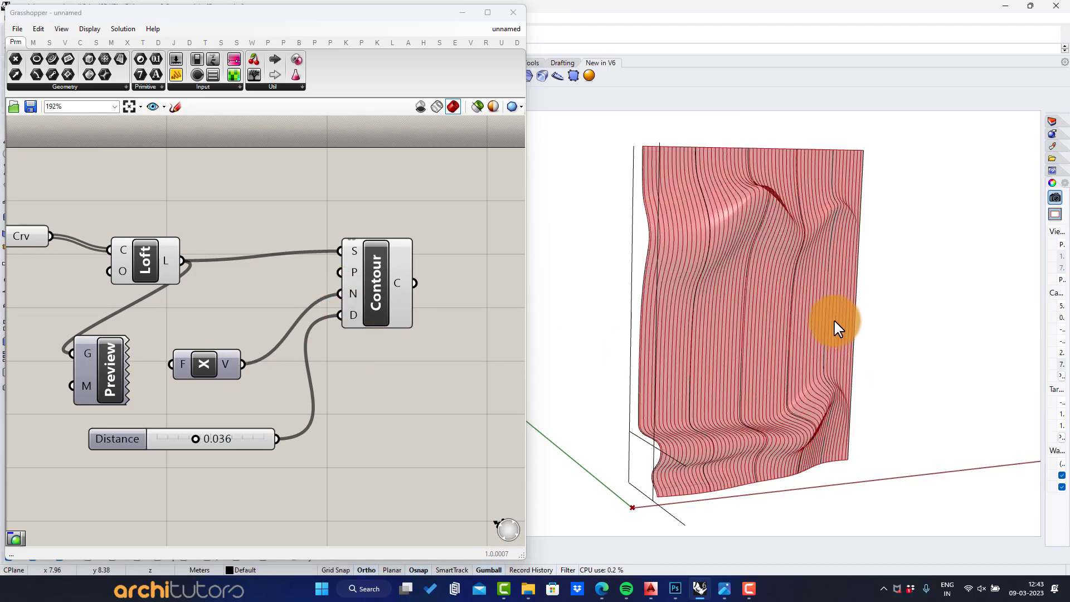
pyautogui.moveTo(834, 325); pyautogui.dragTo(775, 345, button='right')
# - Add a Ruled Surface component and feed the Contour curves into its A input
pyautogui.scroll(-2, 200, 337)
pyautogui.moveTo(276, 310); pyautogui.dragTo(287, 318, button='right')
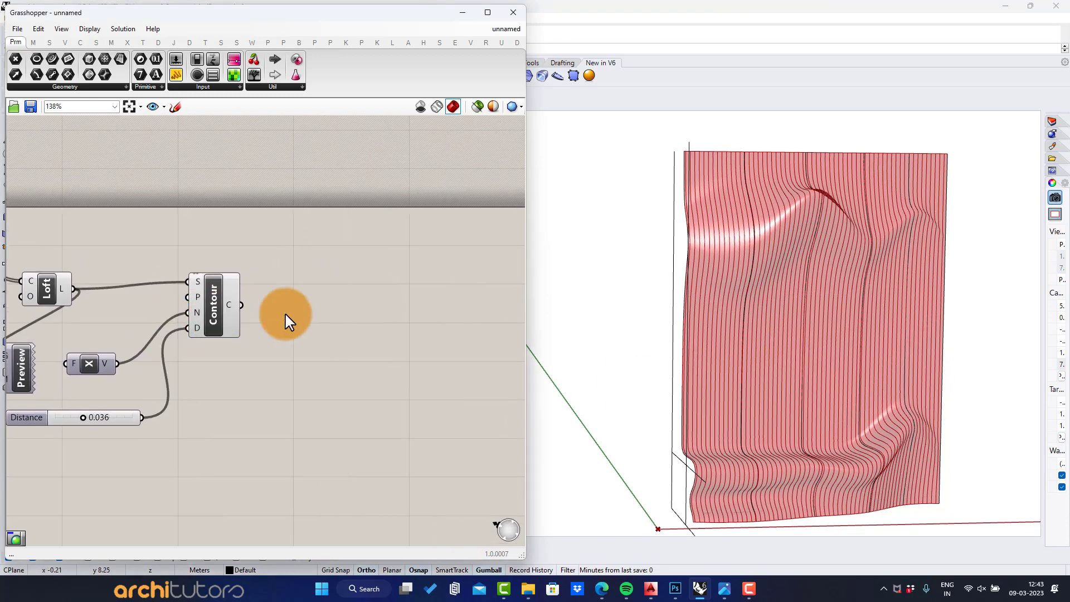
pyautogui.doubleClick(335, 296)
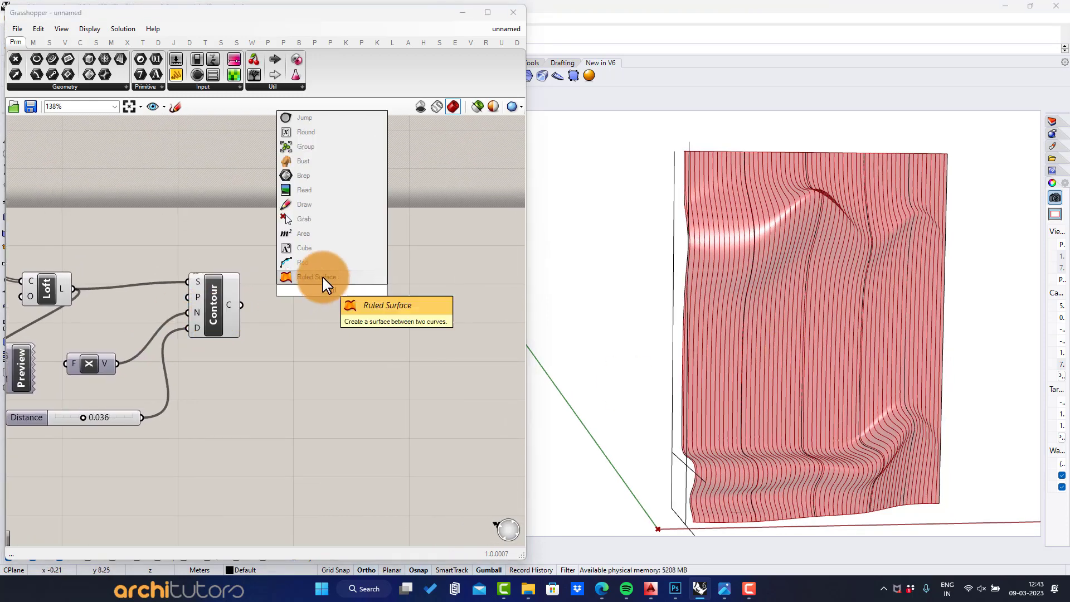
pyautogui.click(324, 278)
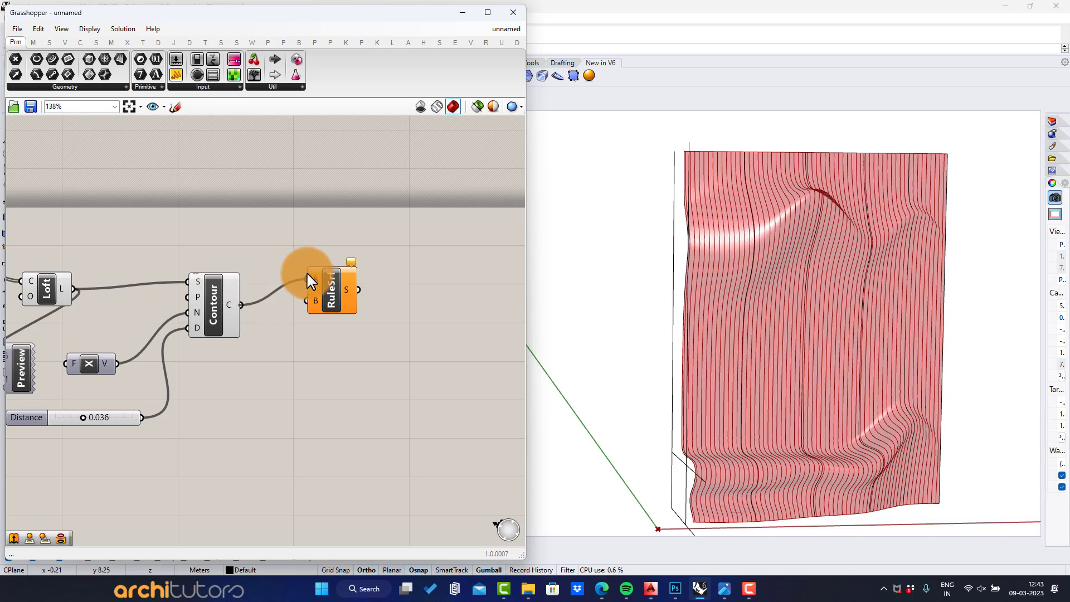
# - Add a Project component that projects geometry onto a plane and feed the Contour curves into its geometry input
pyautogui.doubleClick(319, 365)
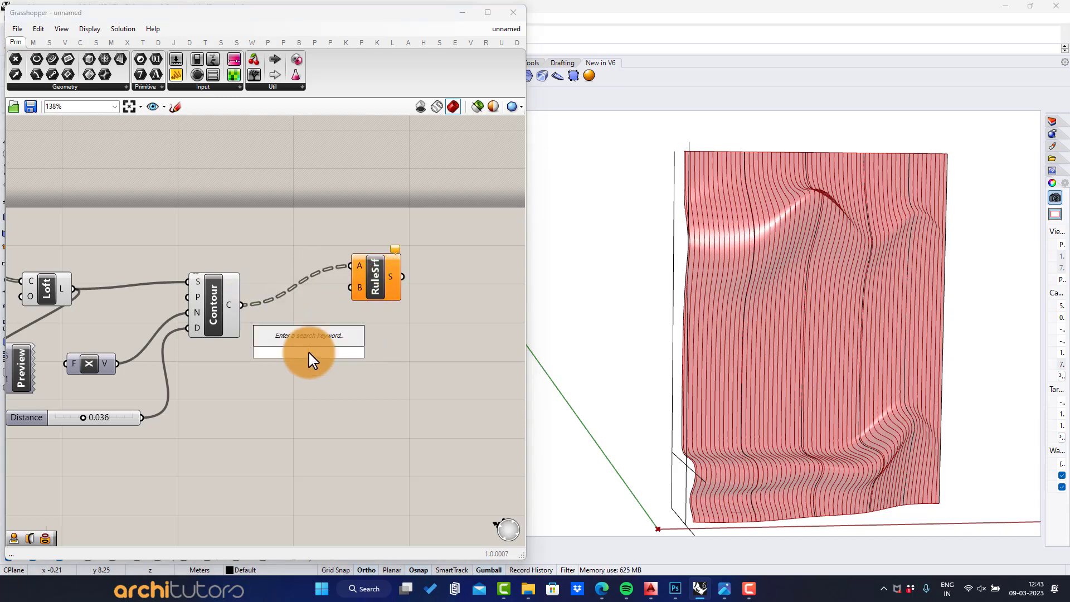
pyautogui.write('proj')
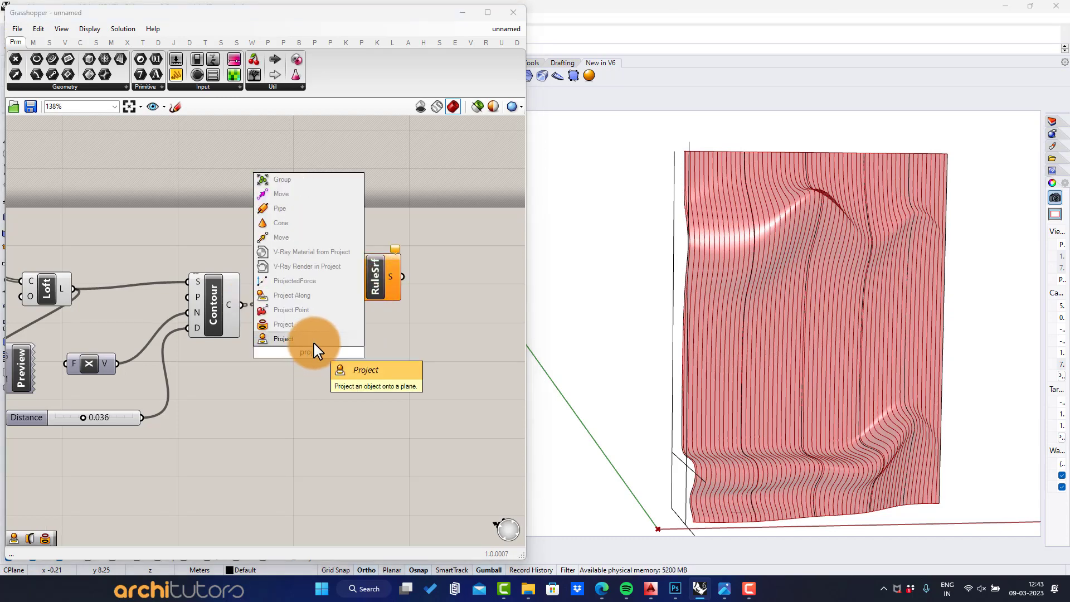
pyautogui.press('Return')
pyautogui.scroll(2, 326, 353)
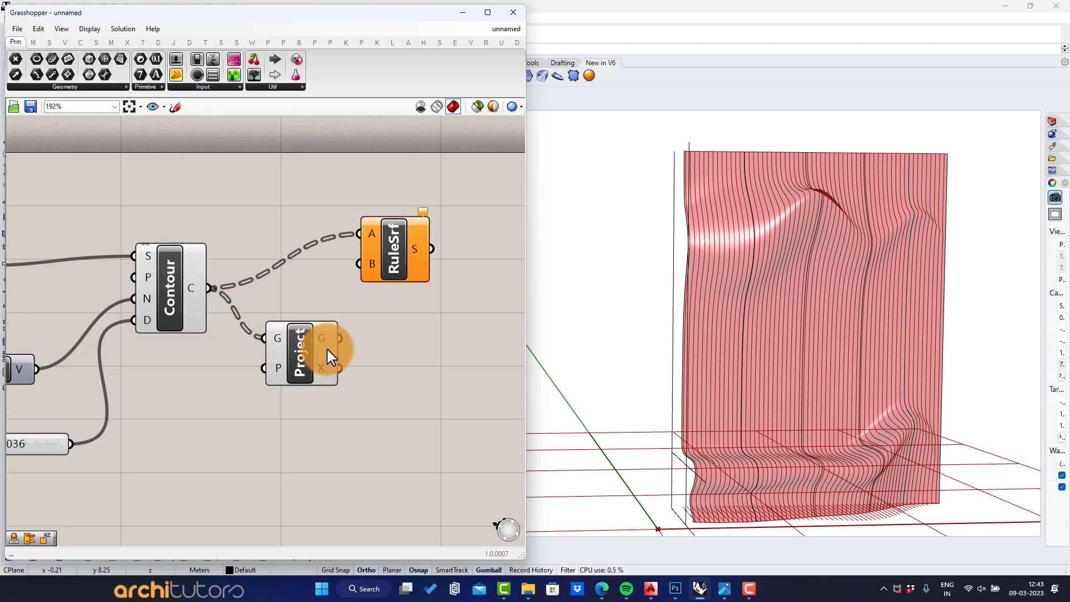
pyautogui.scroll(-1, 373, 357)
# - Add an XZ Plane component and connect it to the Project component's plane input
pyautogui.click(282, 396)
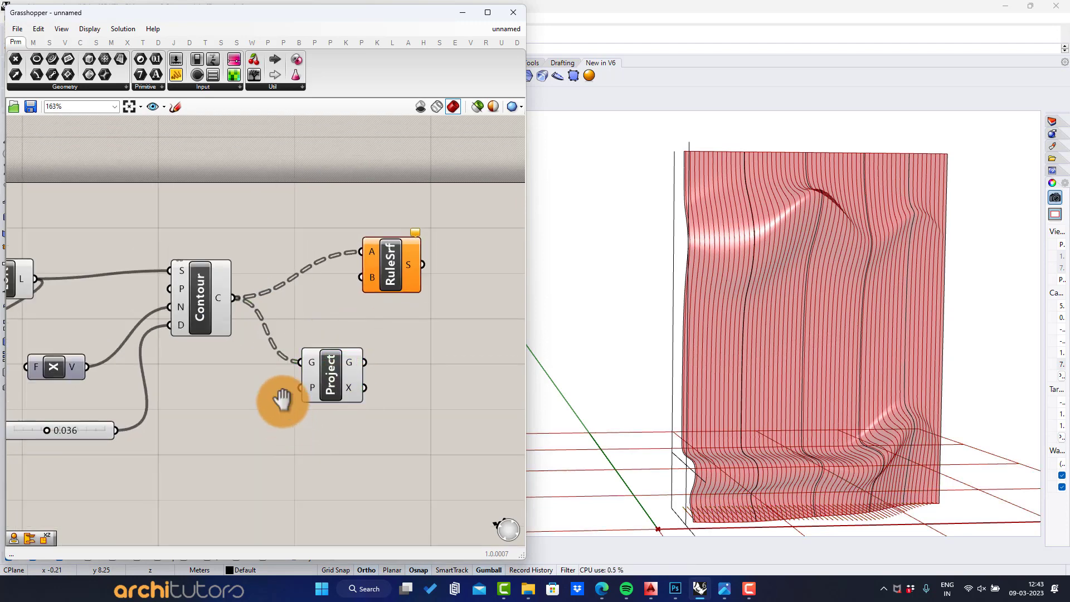
pyautogui.moveTo(283, 396); pyautogui.dragTo(296, 320, button='right')
pyautogui.write('x')
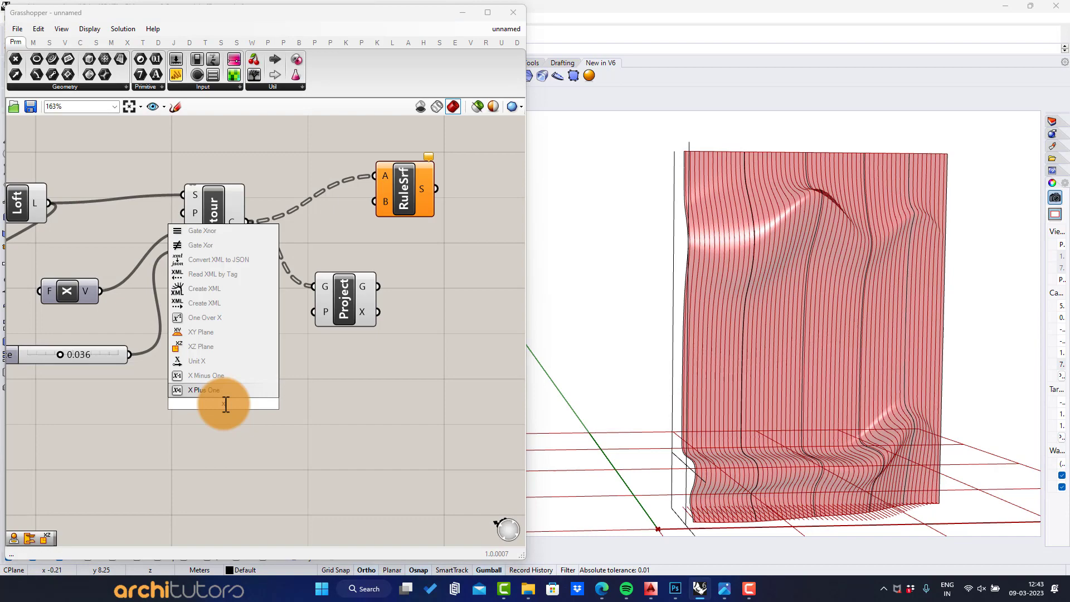
pyautogui.write('z')
pyautogui.press('Return')
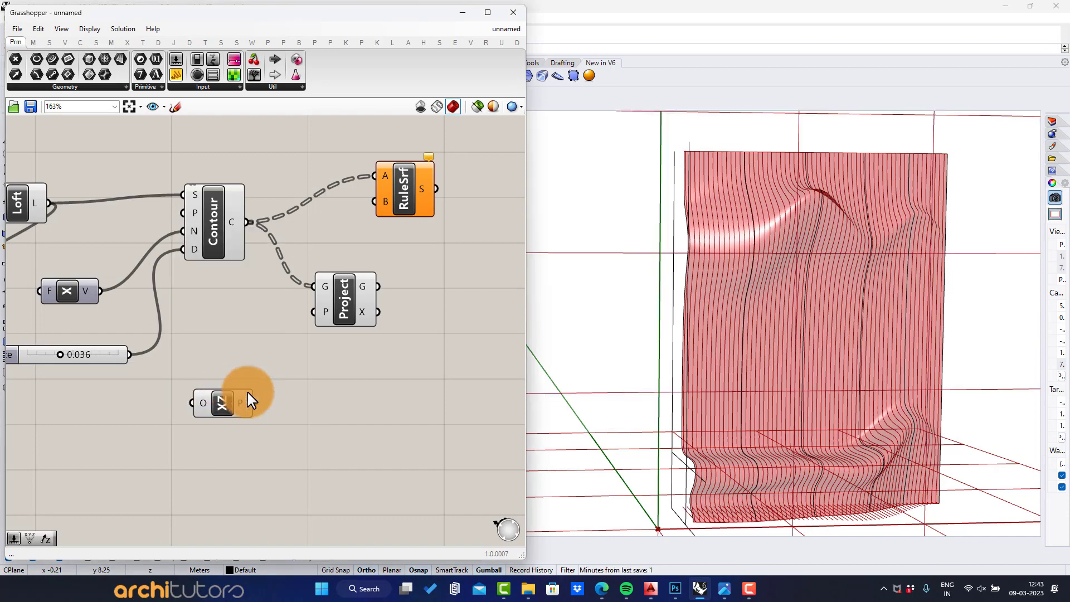
pyautogui.moveTo(545, 371); pyautogui.dragTo(633, 430, button='right')
pyautogui.moveTo(254, 402); pyautogui.dragTo(366, 296)
# - Connect the projected geometry output to the Ruled Surface component's B input
pyautogui.scroll(1, 387, 293)
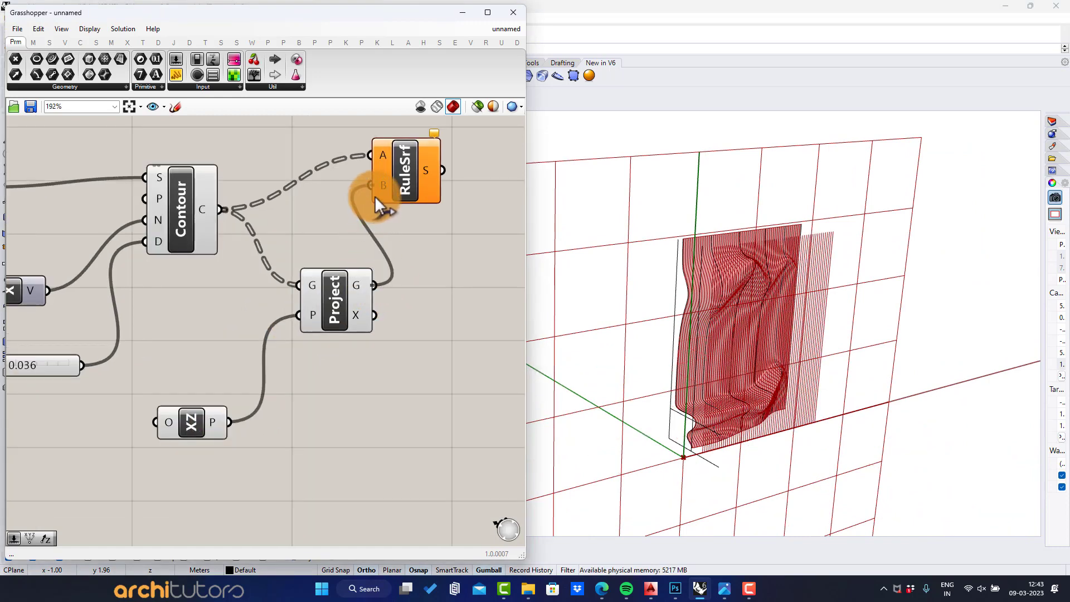
pyautogui.moveTo(375, 196); pyautogui.dragTo(375, 196)
pyautogui.click(408, 299)
pyautogui.click(453, 103)
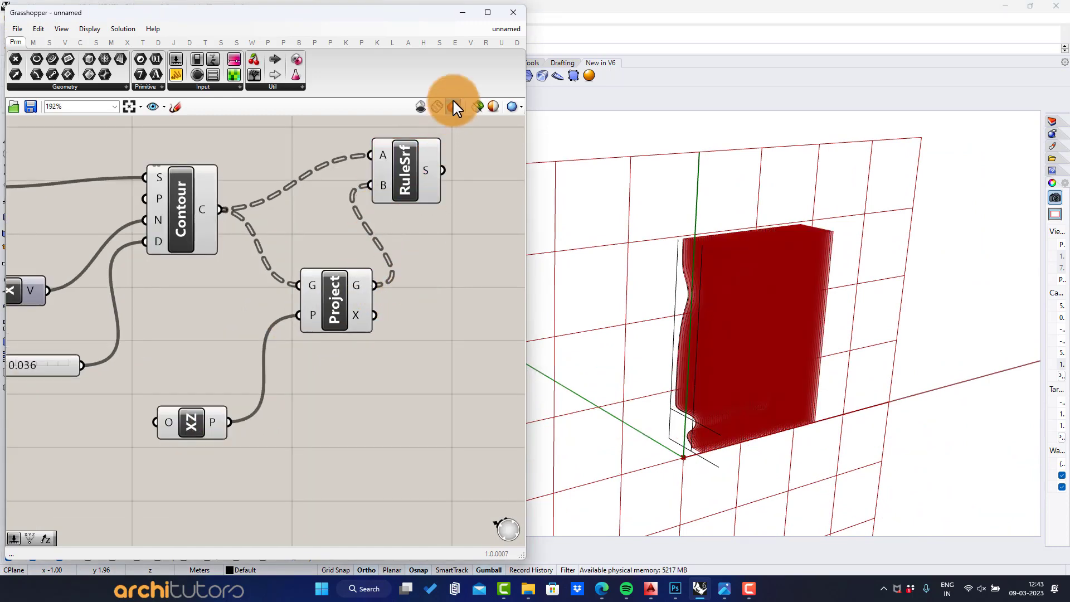
# - Minimize the Grasshopper window and restore Rhino's four-viewport layout
pyautogui.click(464, 13)
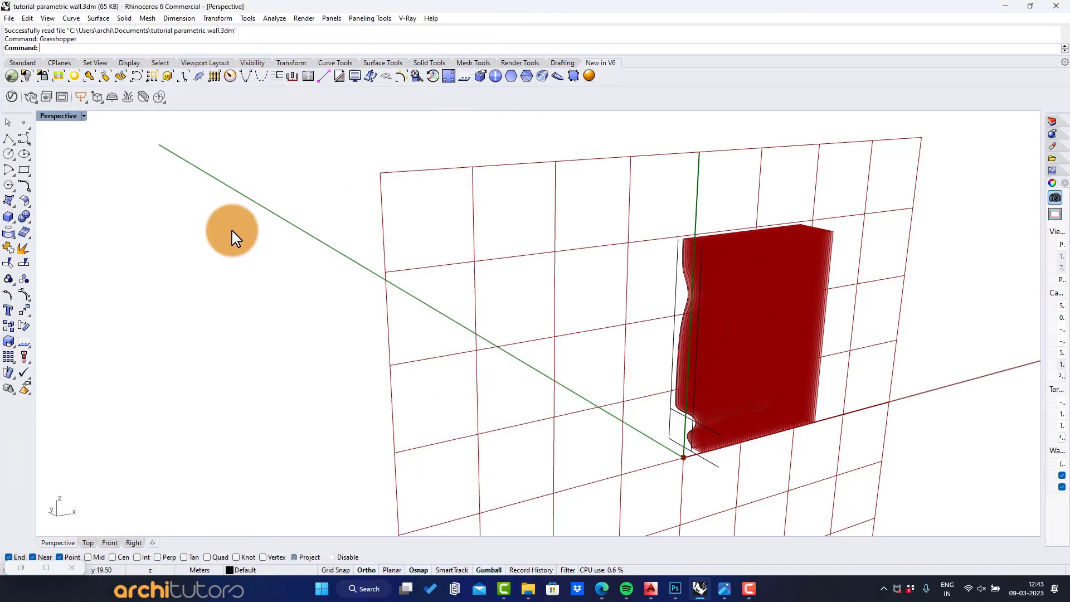
pyautogui.doubleClick(58, 117)
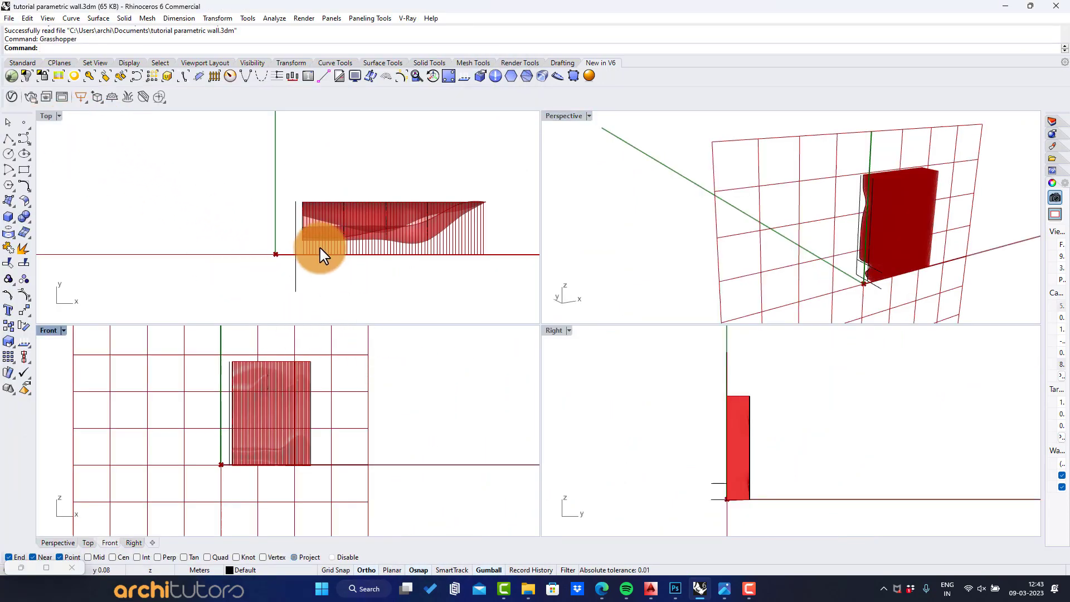
pyautogui.scroll(-6, 323, 286)
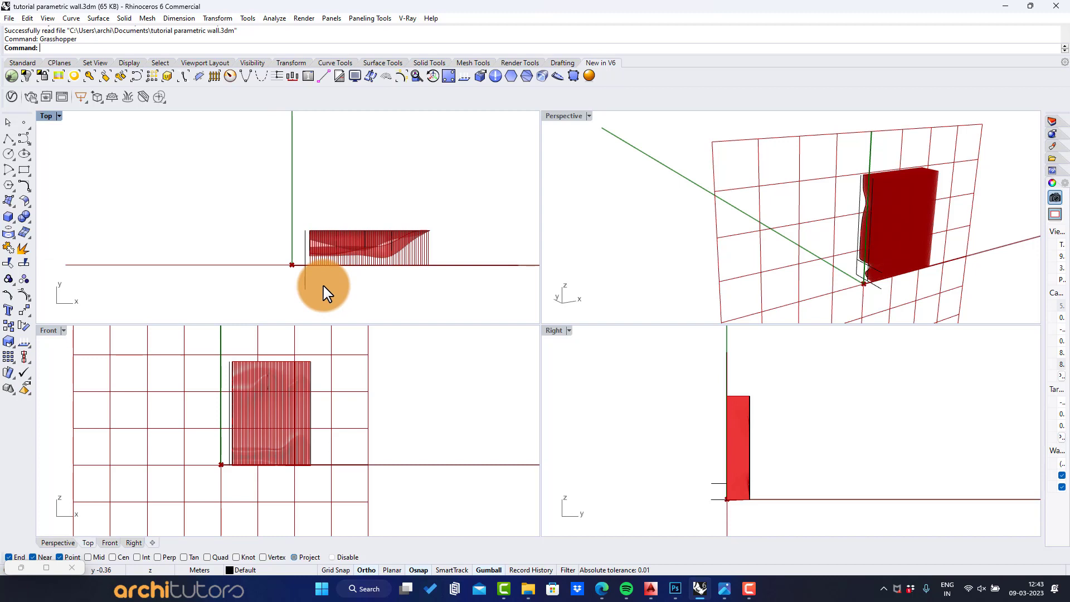
# - Select all the wall's Rhino curves in the Top view and move them in the negative Y direction past the X axis
pyautogui.moveTo(260, 205); pyautogui.dragTo(461, 292)
pyautogui.scroll(-4, 356, 222)
pyautogui.scroll(4, 357, 282)
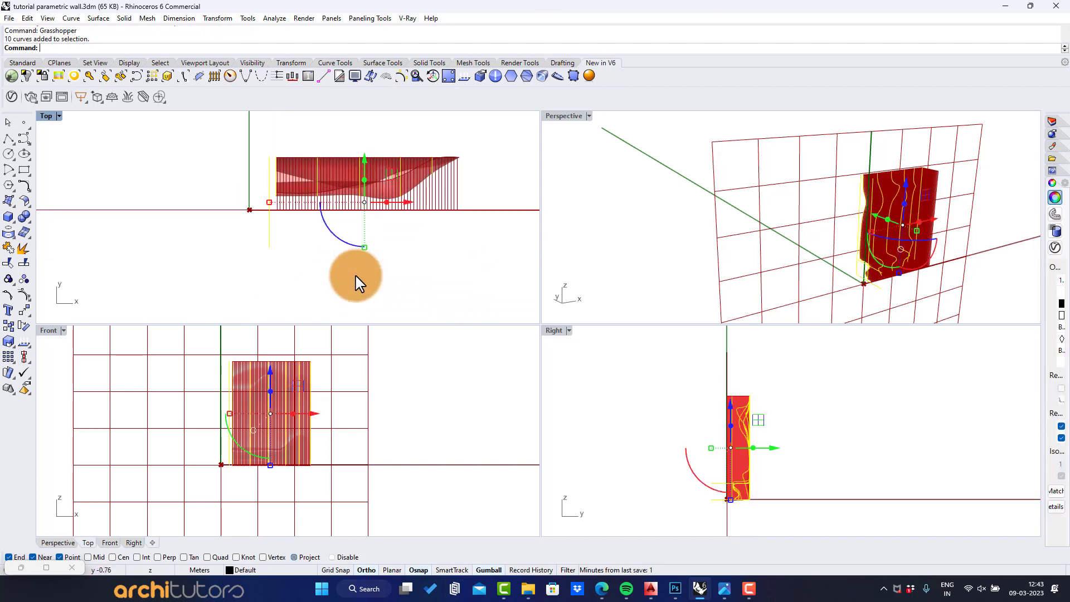
pyautogui.moveTo(366, 173); pyautogui.dragTo(364, 237)
pyautogui.click(219, 248)
pyautogui.moveTo(817, 214); pyautogui.dragTo(859, 226, button='right')
pyautogui.scroll(3, 938, 227)
pyautogui.moveTo(938, 227); pyautogui.dragTo(776, 226, button='right')
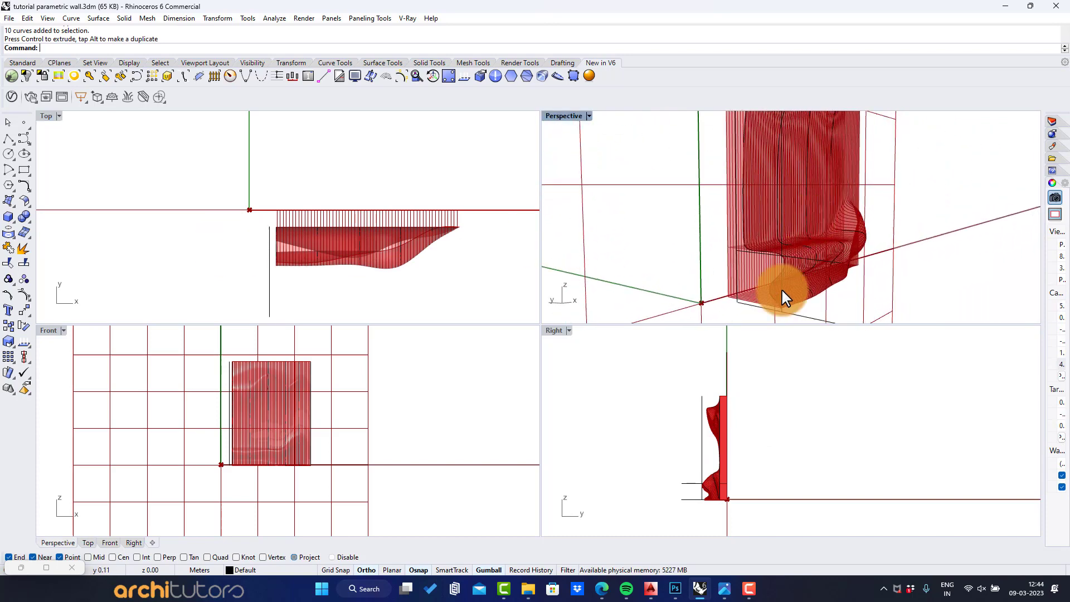
pyautogui.moveTo(782, 289); pyautogui.dragTo(825, 277, button='right')
pyautogui.scroll(1, 266, 205)
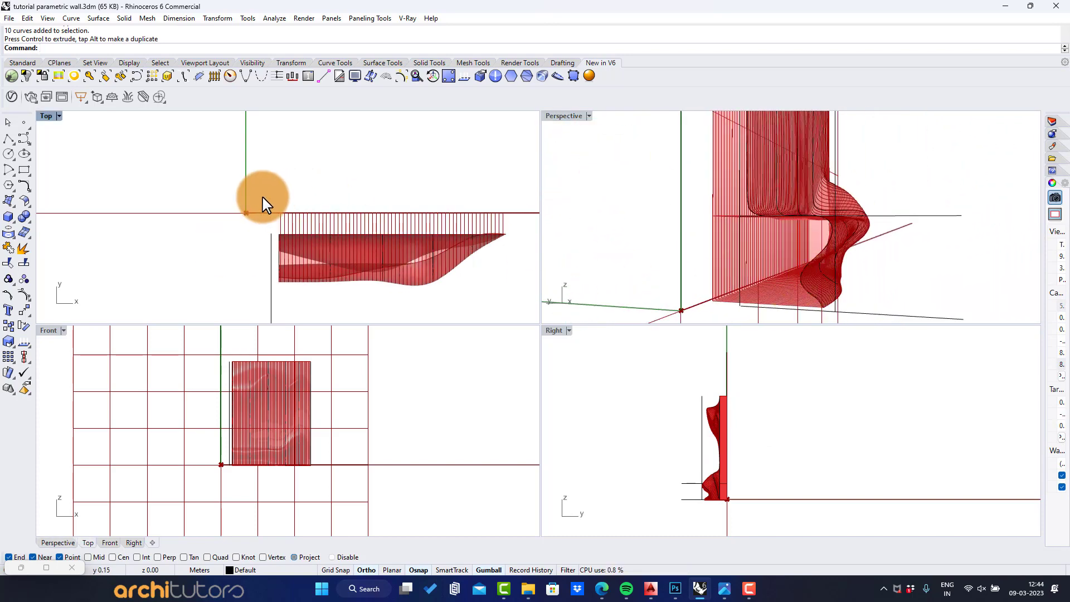
# - Copy the reference line on the X axis to a parallel position between the axis and the wall curves
pyautogui.scroll(-1, 206, 205)
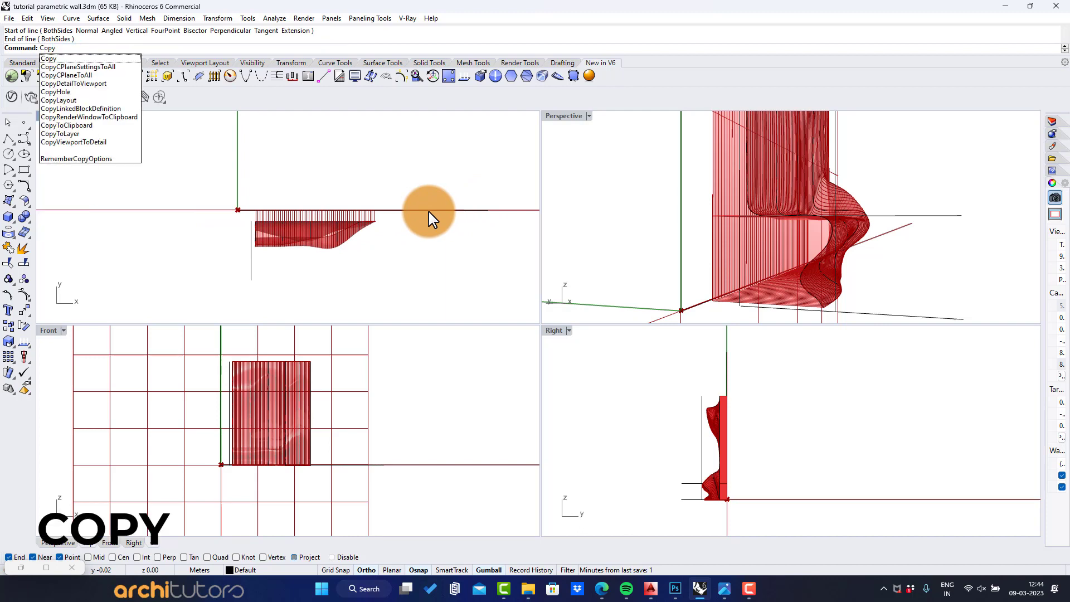
pyautogui.press('Return')
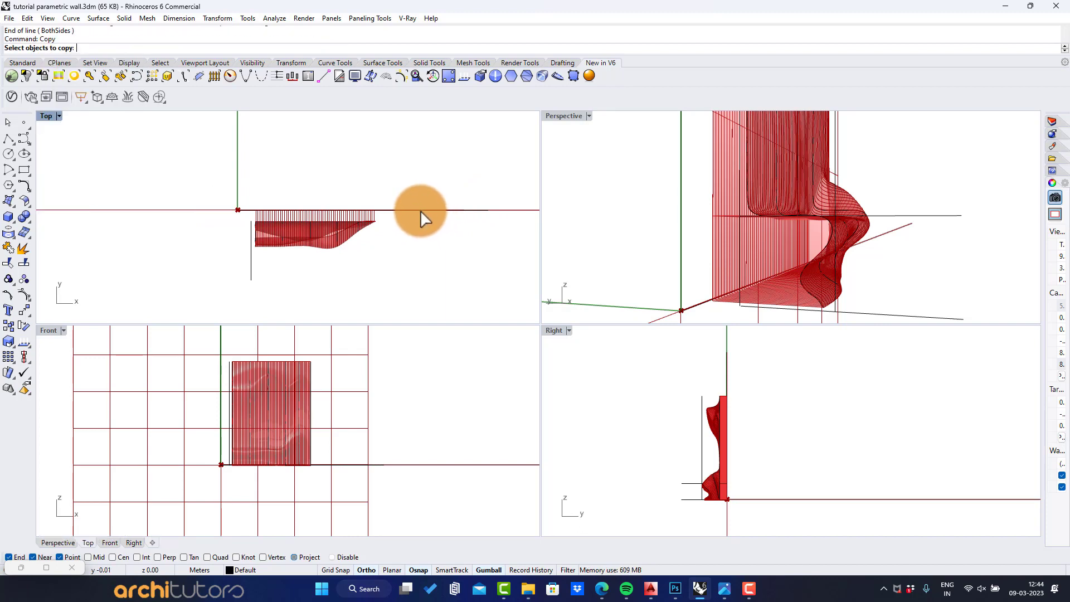
pyautogui.click(420, 209)
pyautogui.press('Return')
pyautogui.click(416, 212)
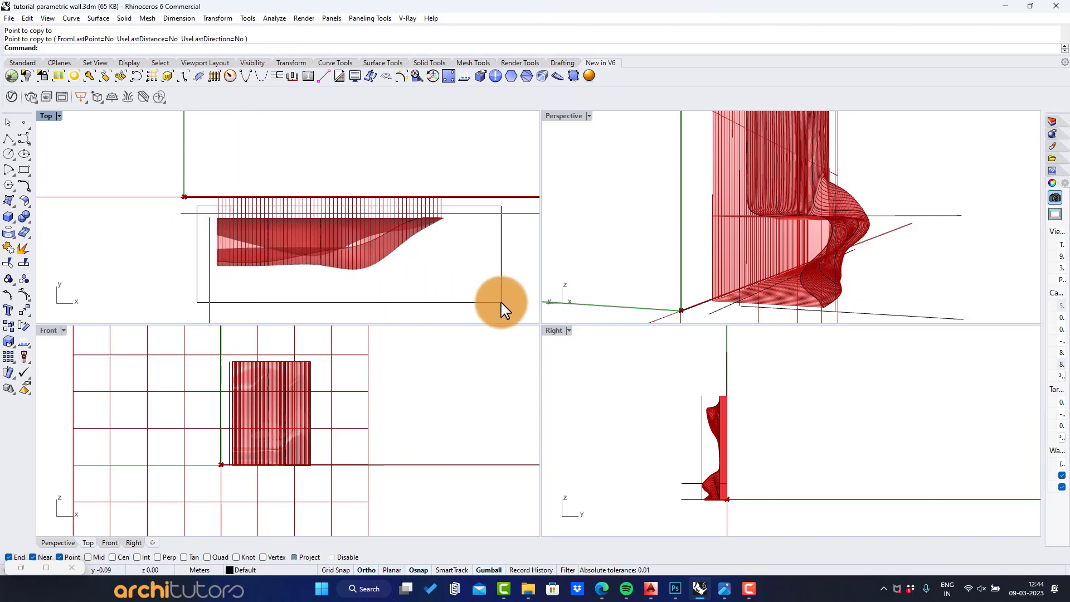
# - Select the wall profile curves in the Top view and move them along Y to align their back edge with the copied line
pyautogui.moveTo(502, 303); pyautogui.dragTo(501, 303)
pyautogui.scroll(-2, 340, 205)
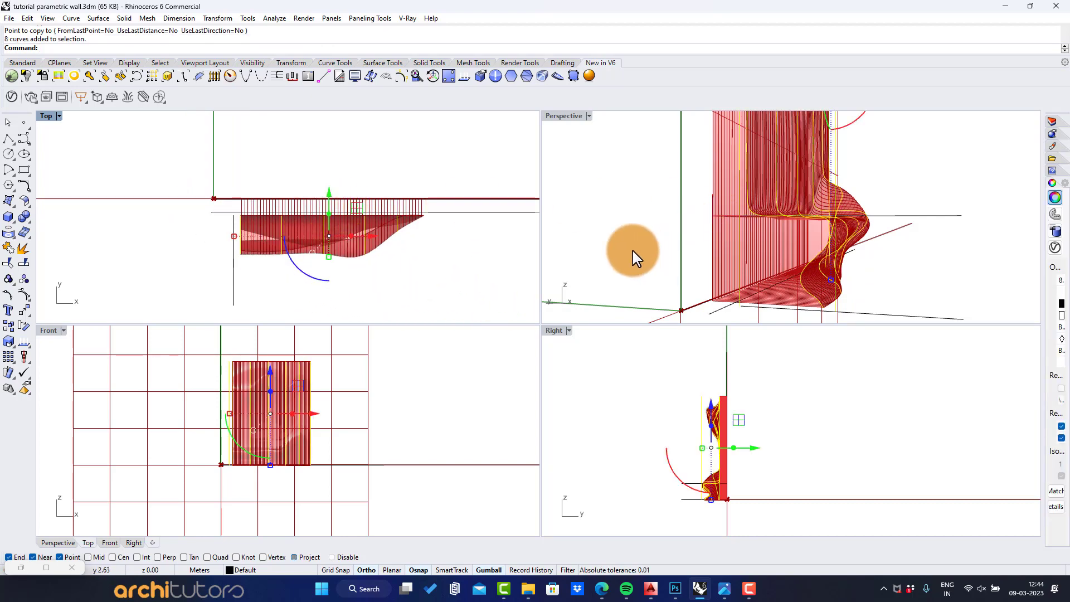
pyautogui.scroll(5, 285, 199)
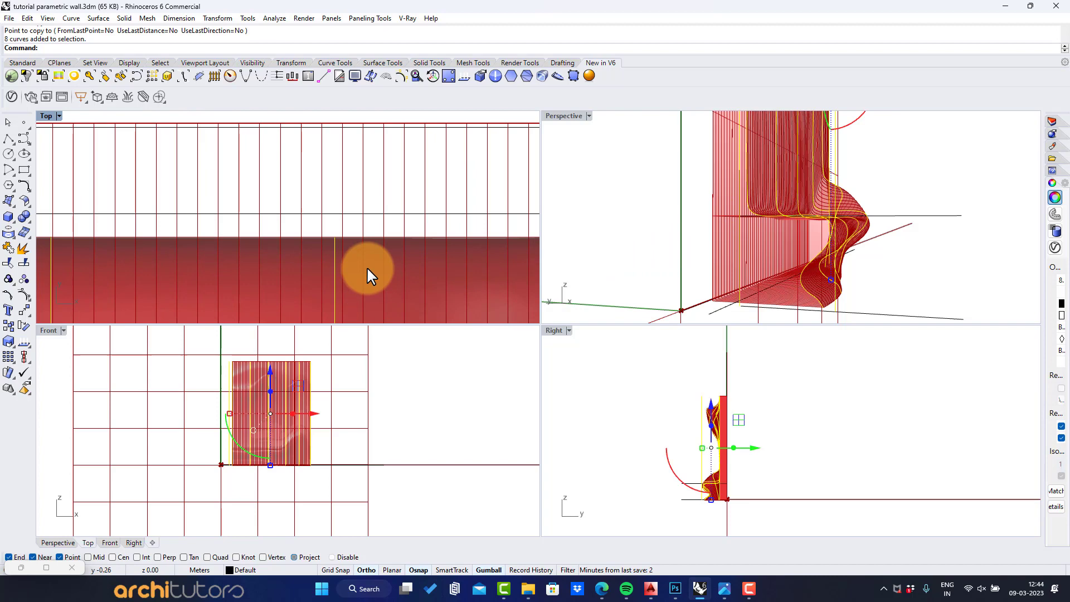
pyautogui.moveTo(367, 276); pyautogui.dragTo(362, 298)
pyautogui.scroll(3, 366, 273)
pyautogui.scroll(-6, 361, 228)
pyautogui.scroll(-3, 362, 228)
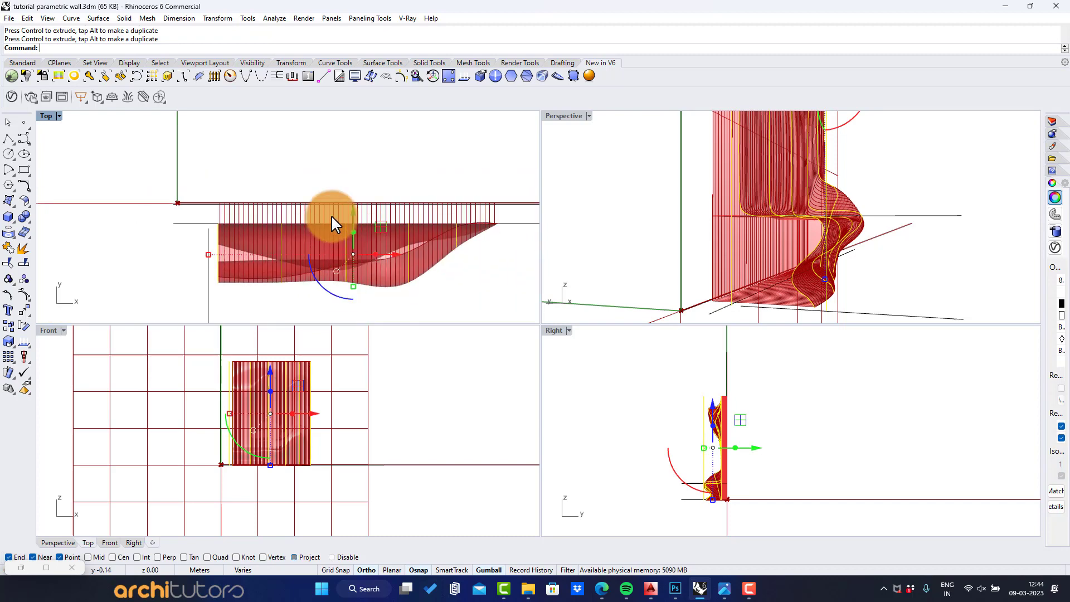
pyautogui.click(337, 192)
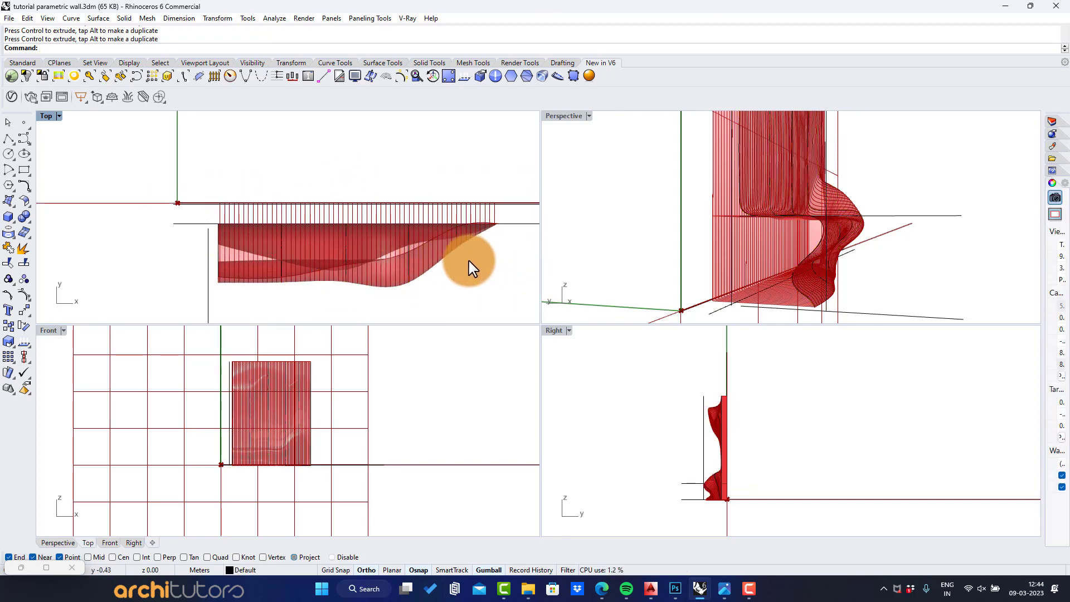
# - Maximize the Perspective viewport and view the fin wall up close from the front
pyautogui.scroll(-2, 468, 265)
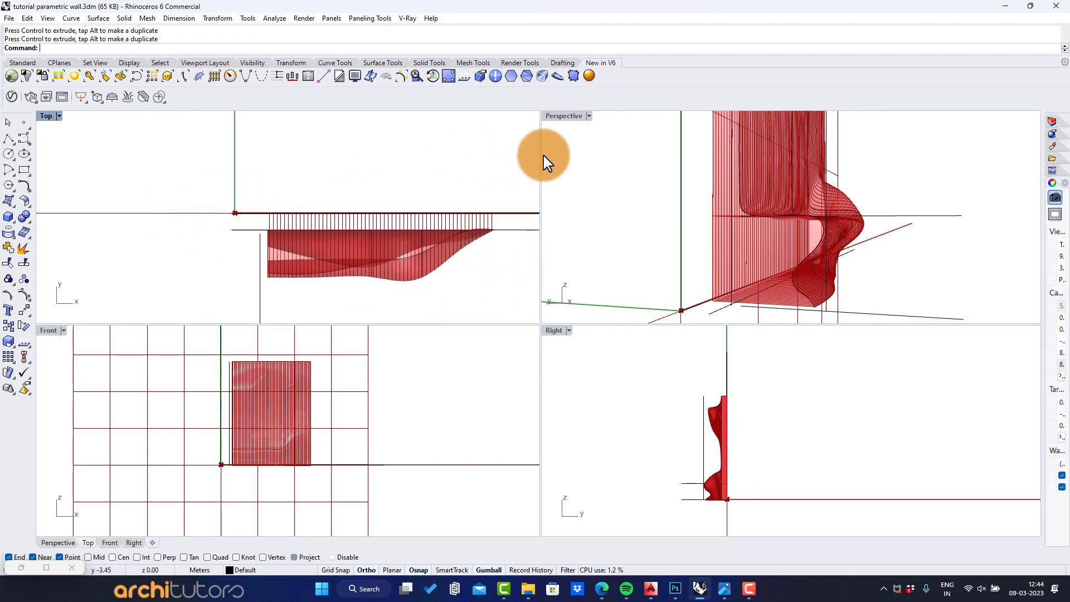
pyautogui.doubleClick(544, 116)
pyautogui.moveTo(641, 234); pyautogui.dragTo(637, 206, button='right')
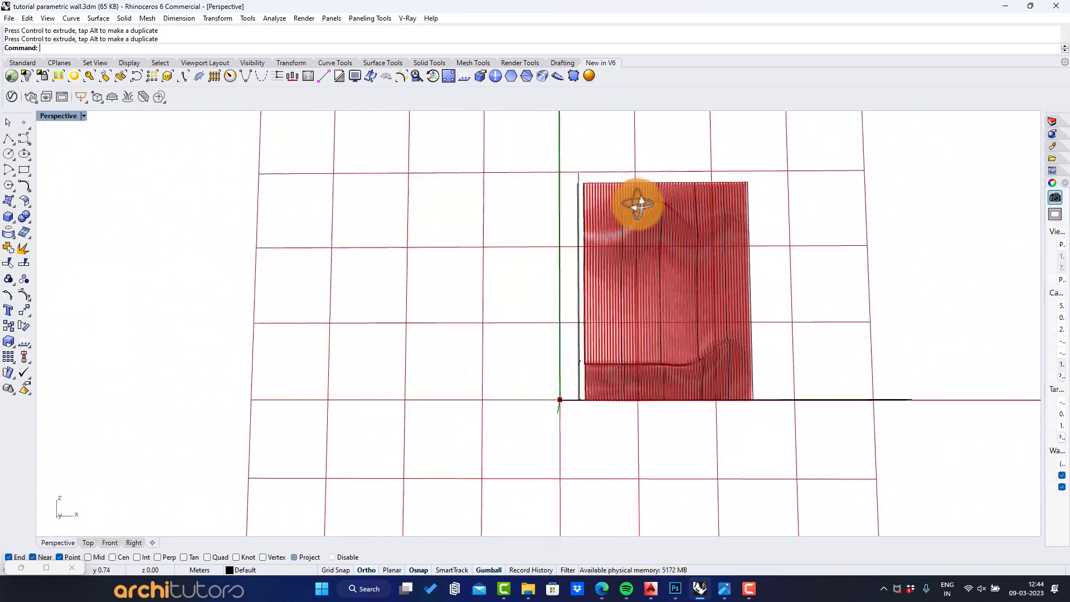
pyautogui.scroll(3, 677, 280)
pyautogui.moveTo(676, 280)
pyautogui.mouseDown(button='right')
pyautogui.moveTo(631, 277)
pyautogui.moveTo(696, 279)
pyautogui.mouseUp(button='right')
# - Bring back the Grasshopper window with the Grasshopper command
pyautogui.write('Grasshopper')
pyautogui.press('Return')
pyautogui.scroll(4, 696, 279)
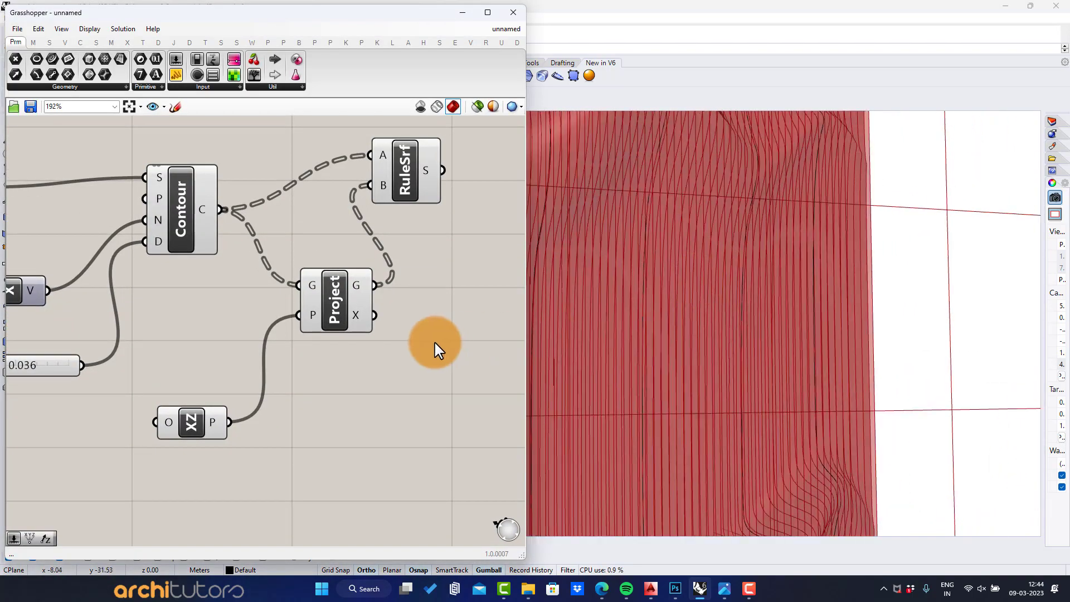
# - Add an Extrude component and feed the ruled surfaces into its base input
pyautogui.scroll(-4, 743, 306)
pyautogui.keyDown('shift'); pyautogui.moveTo(743, 307); pyautogui.dragTo(783, 358, button='right'); pyautogui.keyUp('shift')
pyautogui.scroll(-2, 798, 307)
pyautogui.moveTo(242, 257); pyautogui.dragTo(59, 312, button='right')
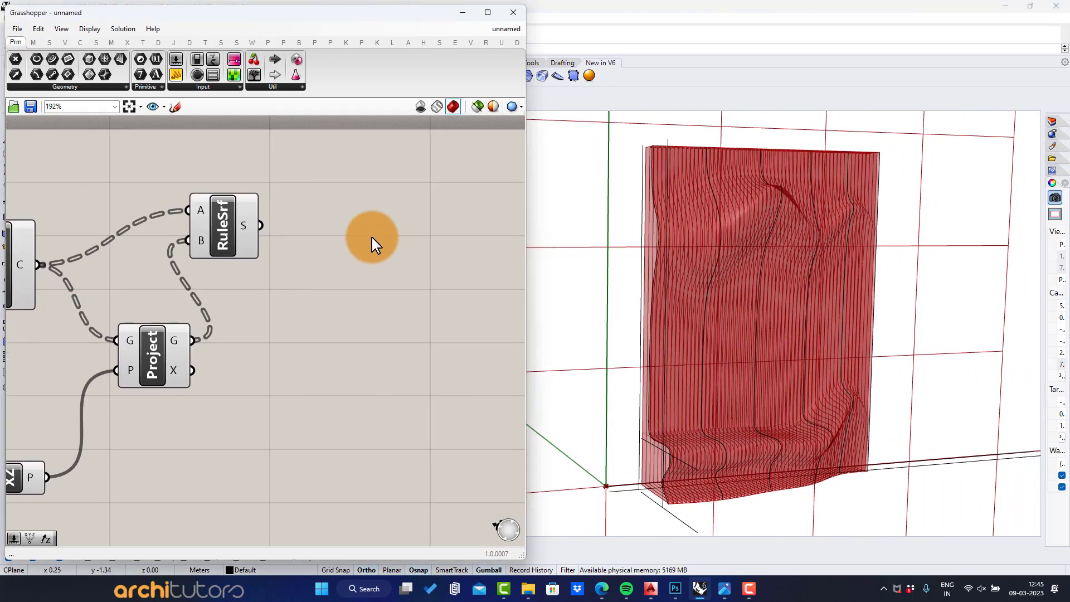
pyautogui.doubleClick(353, 237)
pyautogui.write('extru')
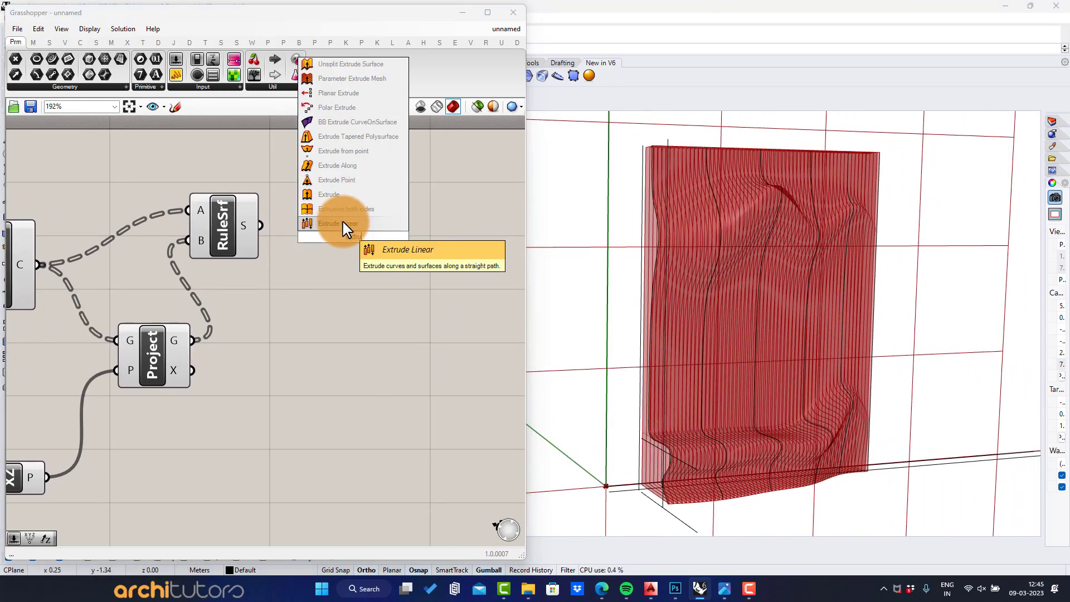
pyautogui.click(348, 196)
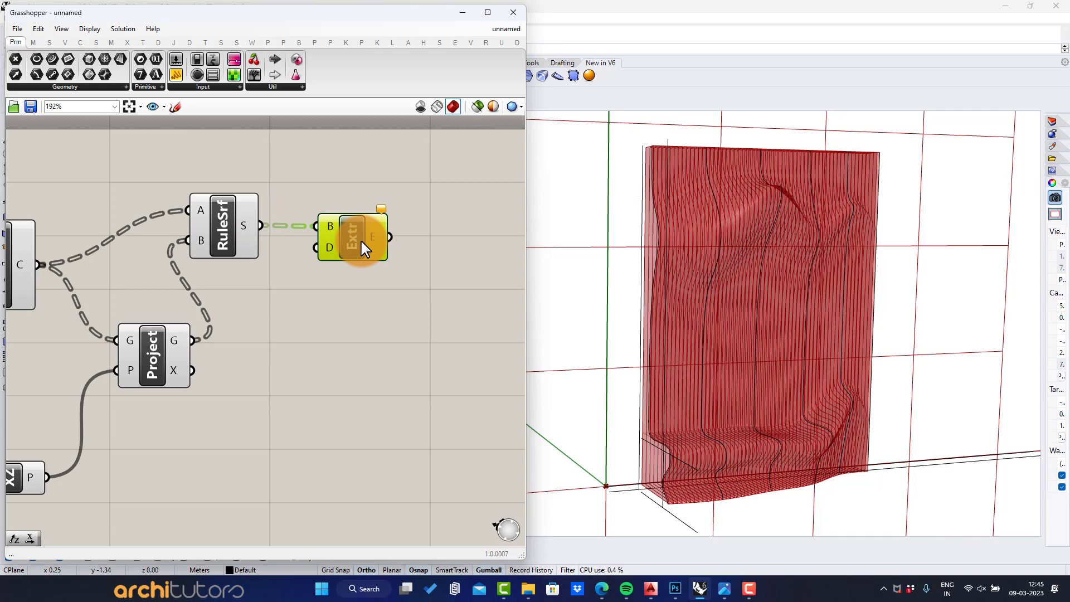
# - Add a Unit X vector and connect it to the Extrude component's direction input
pyautogui.doubleClick(345, 339)
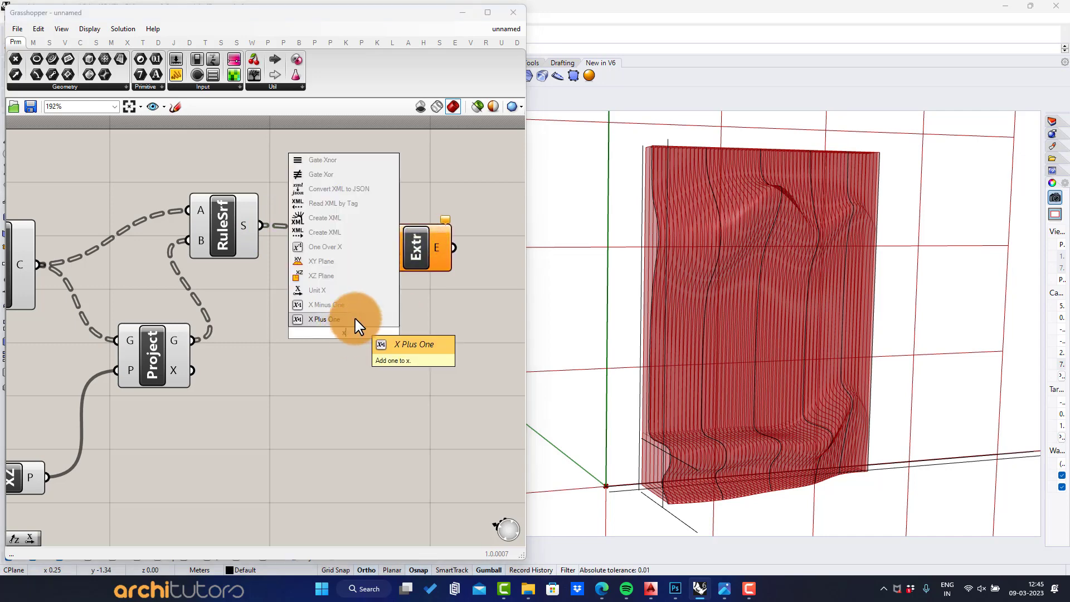
pyautogui.click(356, 294)
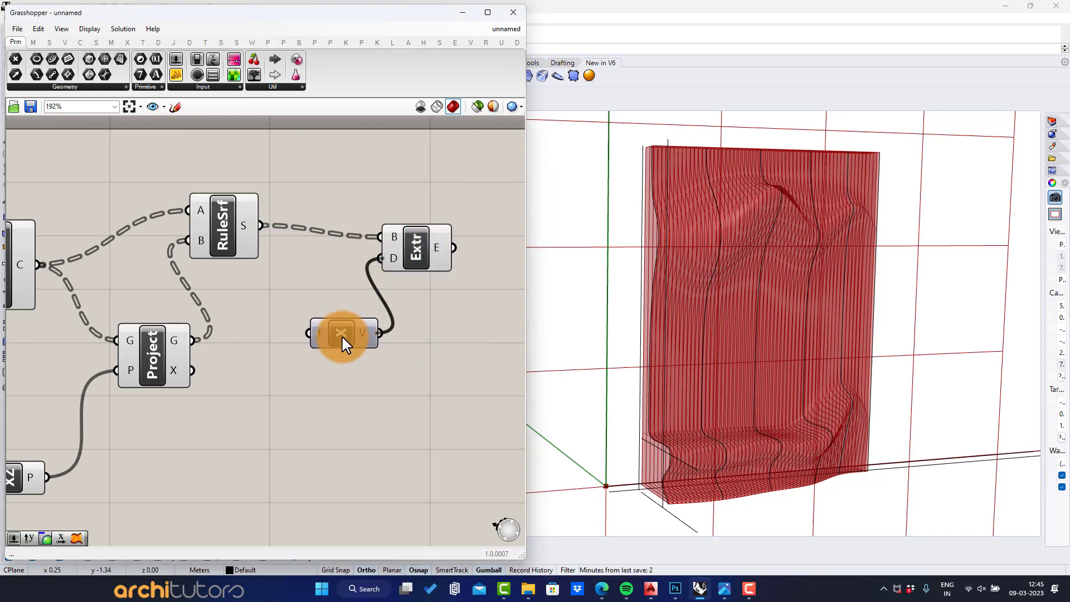
pyautogui.moveTo(342, 335); pyautogui.dragTo(348, 351)
pyautogui.click(337, 422)
# - Create a number slider with the value 0.018 and connect it to the factor of the extrusion's Unit X vector
pyautogui.doubleClick(243, 440)
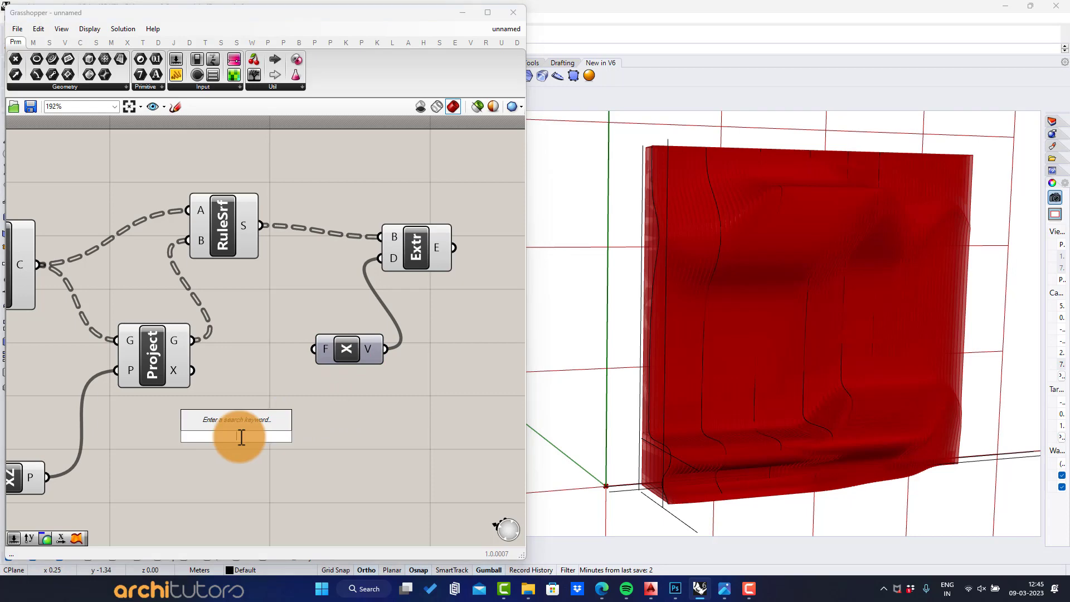
pyautogui.write('0.018')
pyautogui.press('Return')
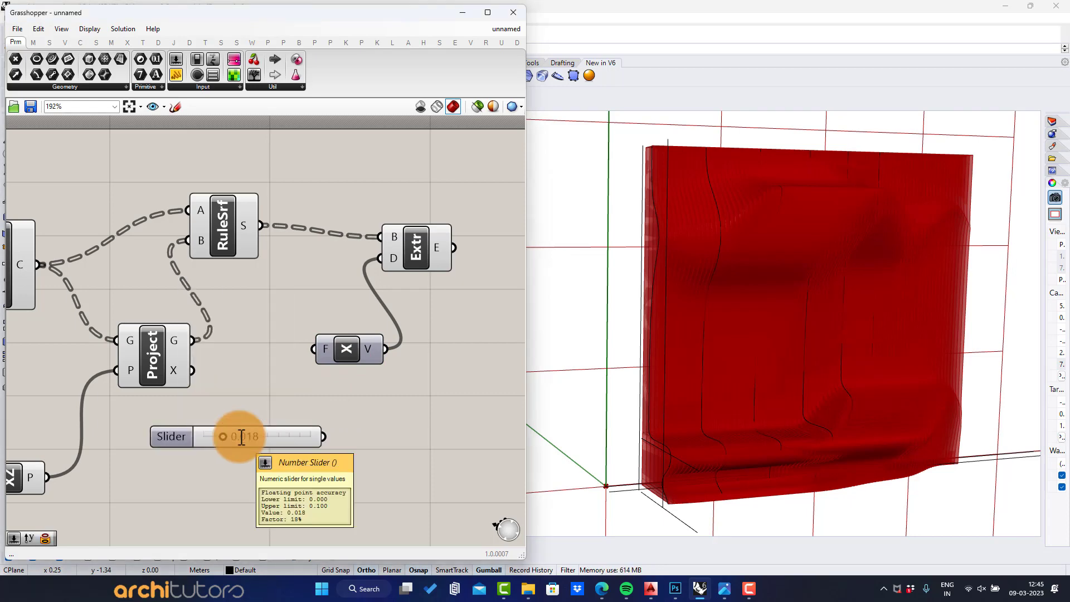
pyautogui.moveTo(329, 429); pyautogui.dragTo(313, 349)
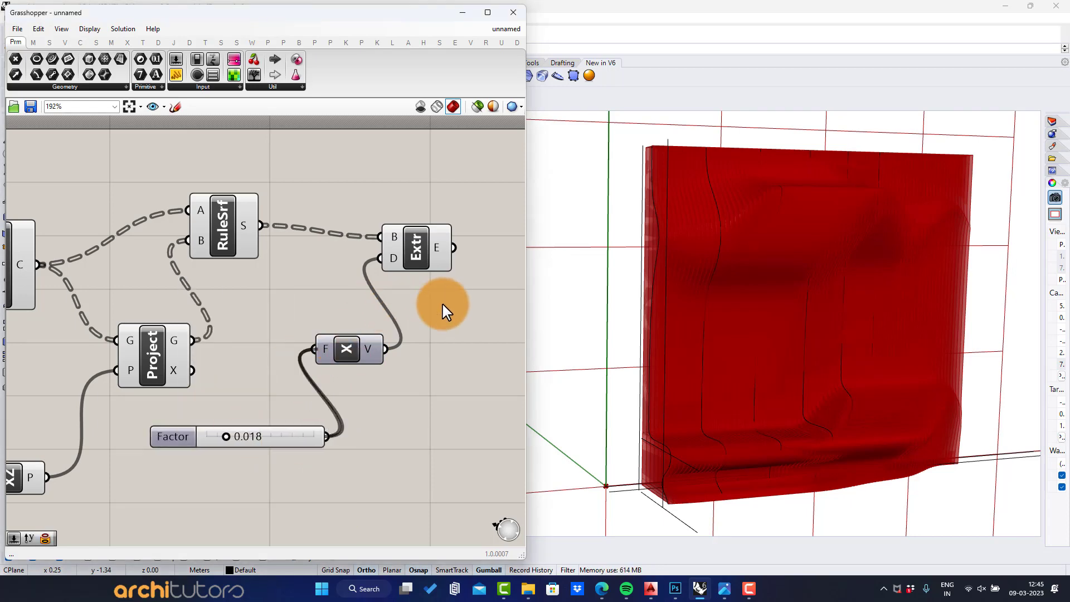
# - Add a Custom Preview component and connect the Extrude output to its geometry input
pyautogui.moveTo(414, 309); pyautogui.dragTo(290, 345, button='right')
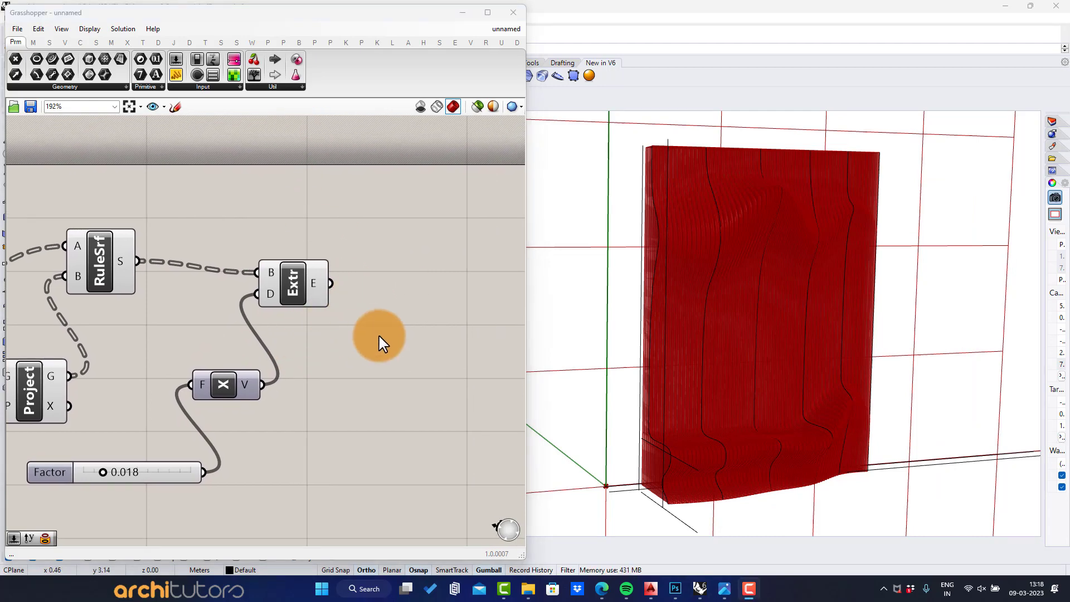
pyautogui.moveTo(393, 242); pyautogui.dragTo(322, 287, button='right')
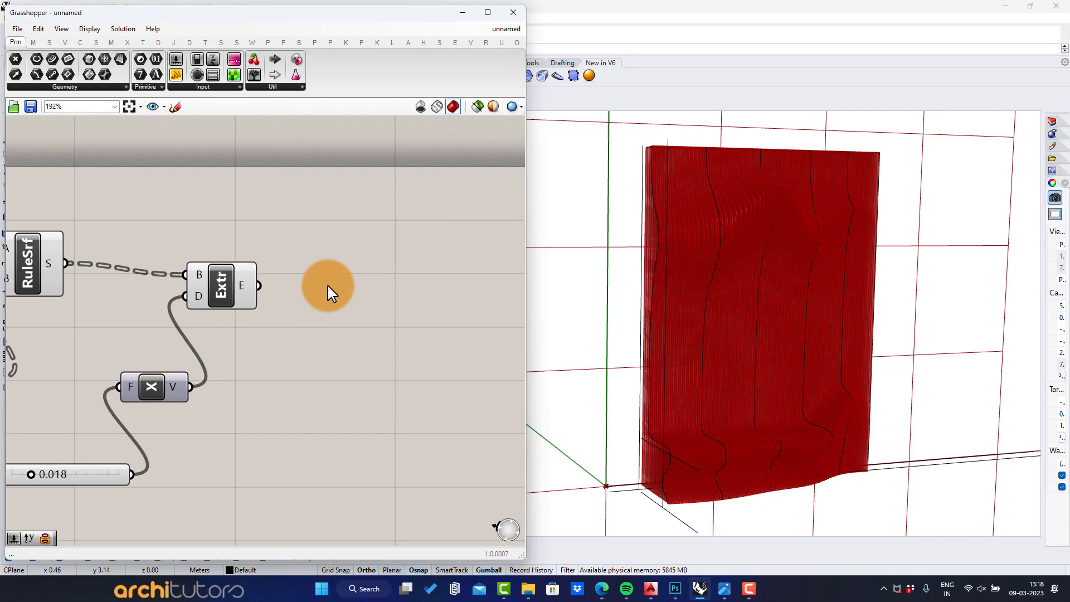
pyautogui.doubleClick(330, 287)
pyautogui.write('cust')
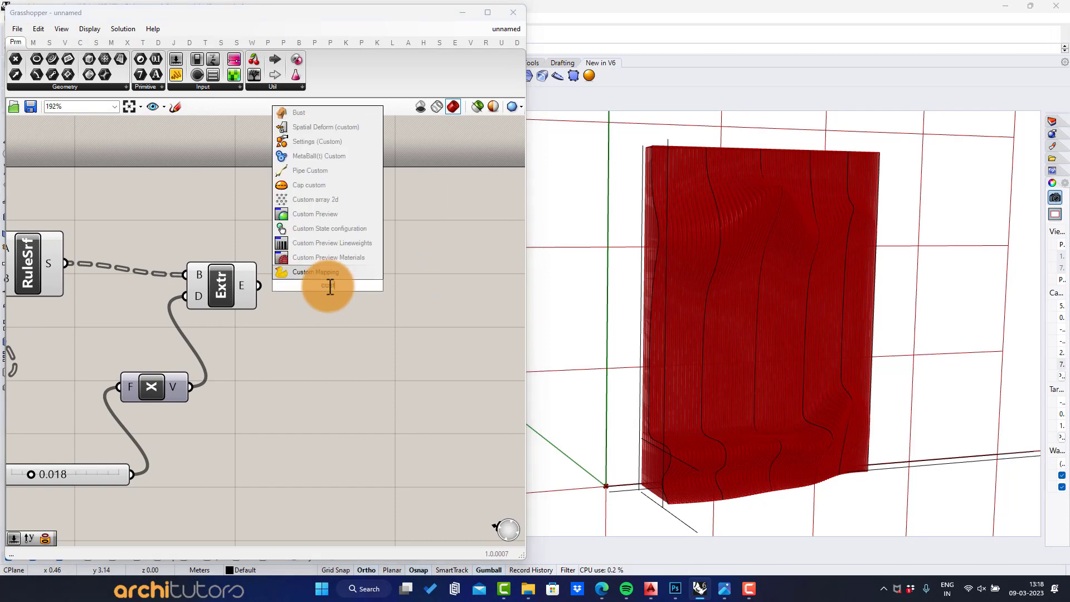
pyautogui.click(334, 213)
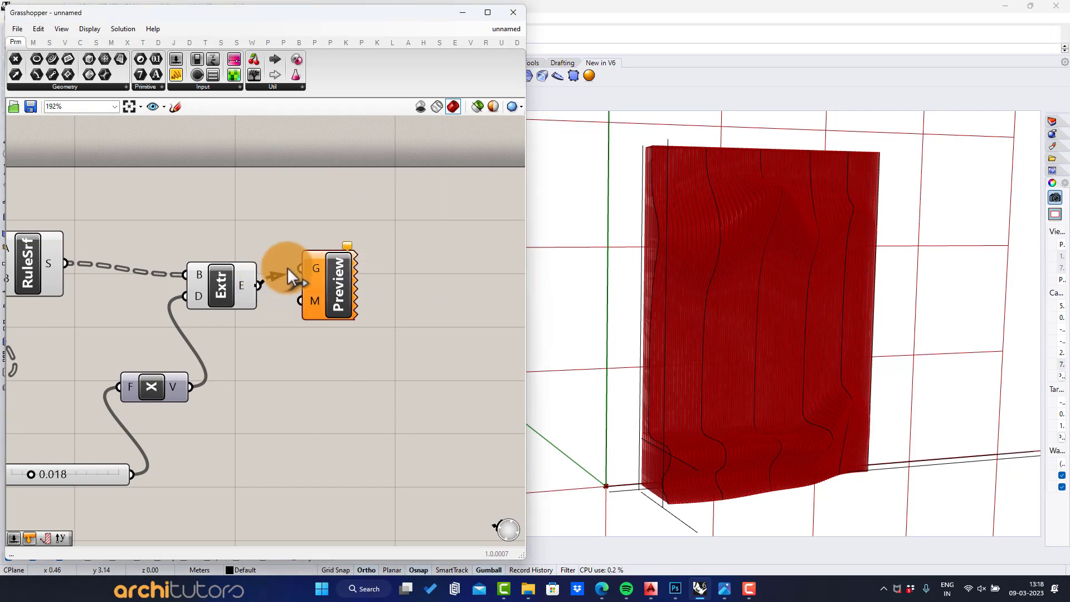
pyautogui.moveTo(288, 269); pyautogui.dragTo(424, 304)
pyautogui.click(378, 382)
# - Select all components except the new Custom Preview and turn off their preview
pyautogui.scroll(-2, 350, 293)
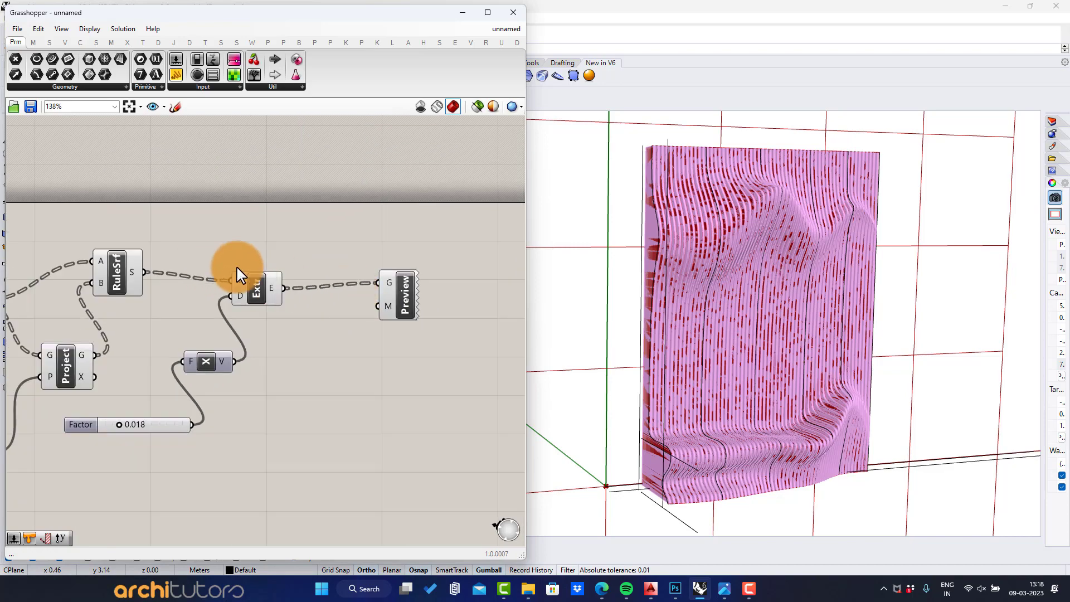
pyautogui.scroll(-4, 411, 268)
pyautogui.moveTo(418, 234); pyautogui.dragTo(78, 429)
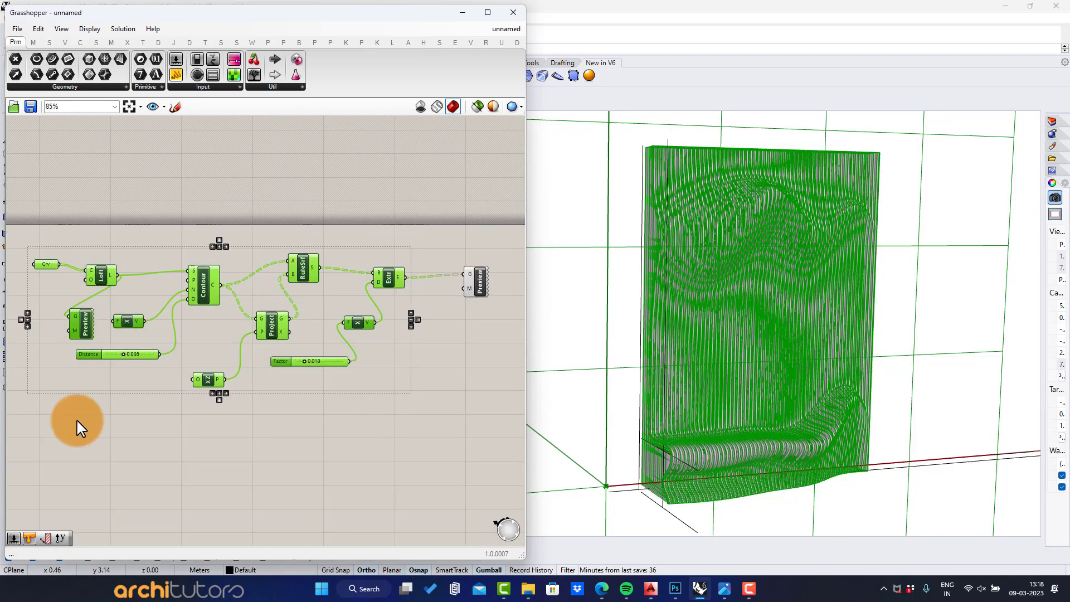
pyautogui.middleClick(88, 419)
pyautogui.click(123, 384)
pyautogui.click(325, 422)
# - Add a Colour Swatch and connect it to the material input of the extrusion's Custom Preview
pyautogui.moveTo(691, 385); pyautogui.dragTo(756, 349, button='right')
pyautogui.scroll(5, 485, 304)
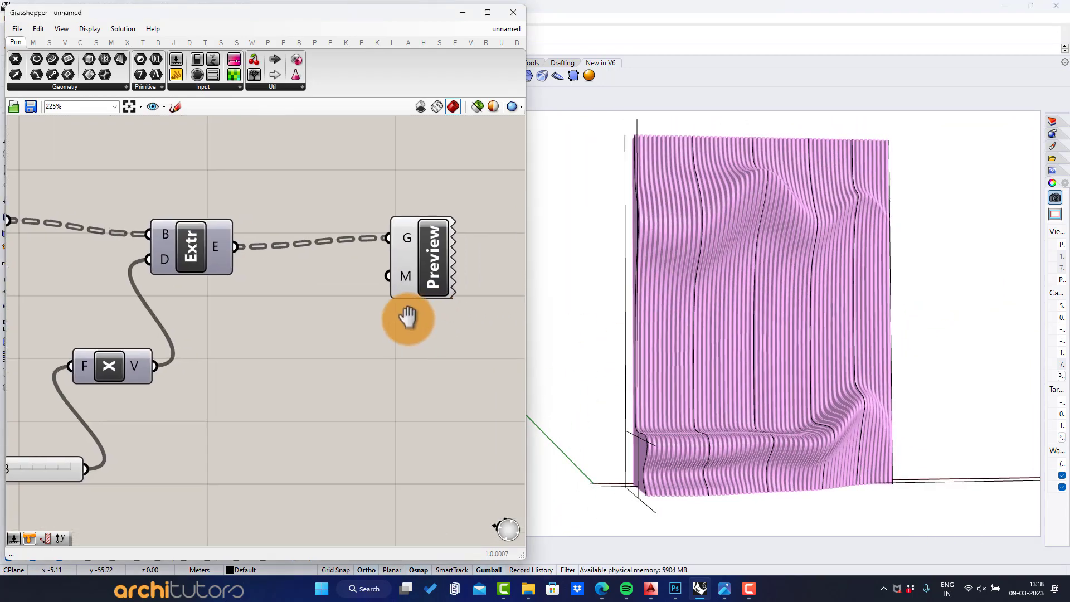
pyautogui.doubleClick(269, 368)
pyautogui.write('swa')
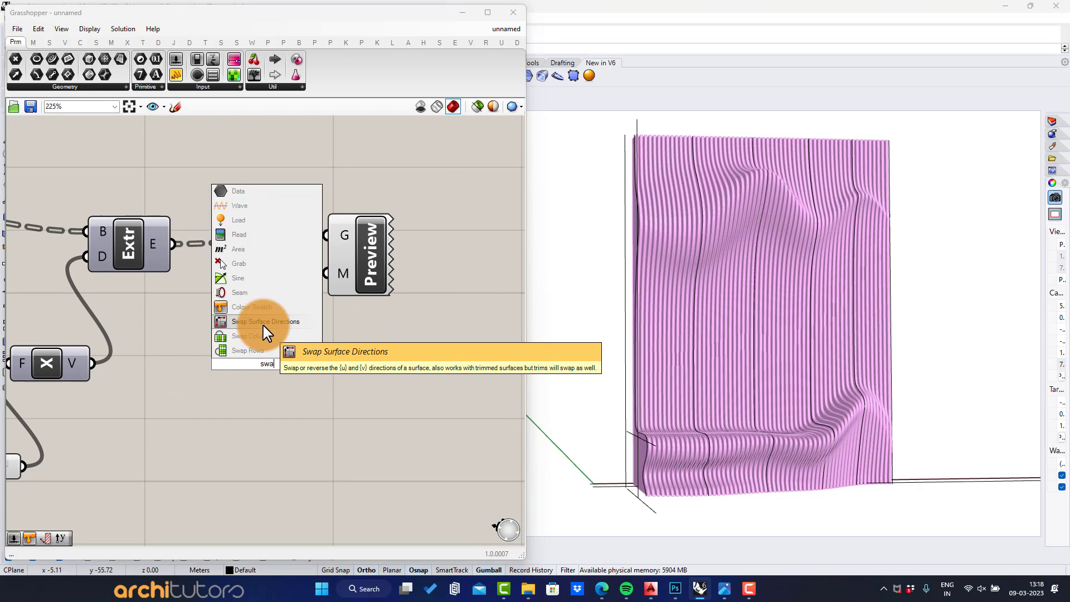
pyautogui.click(264, 308)
pyautogui.moveTo(325, 364); pyautogui.dragTo(327, 273)
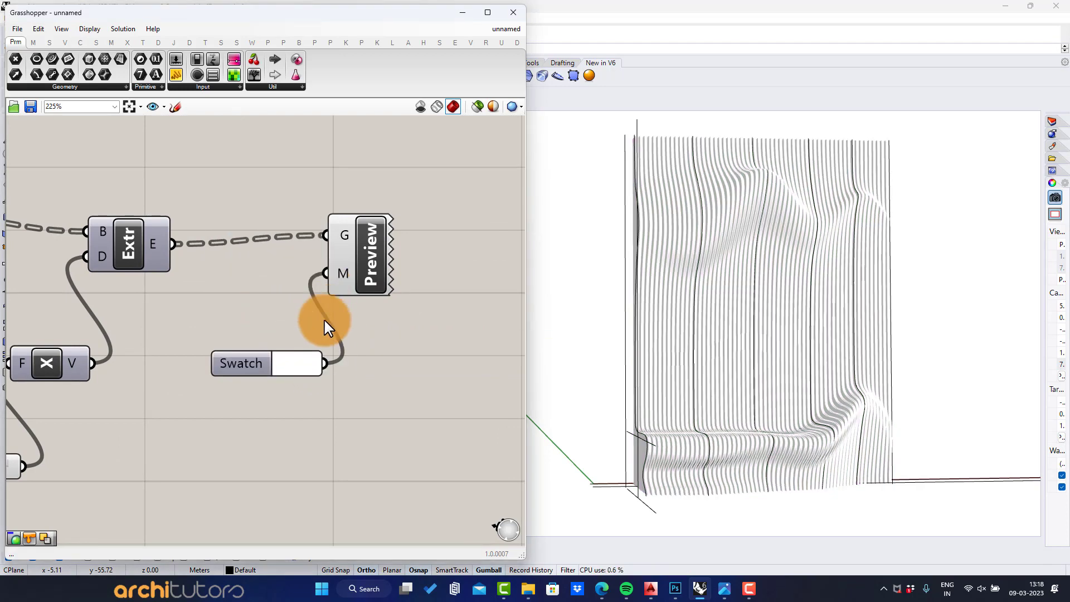
# - Change the swatch colour to dark grey
pyautogui.click(304, 380)
pyautogui.moveTo(370, 429); pyautogui.dragTo(391, 448)
pyautogui.click(183, 446)
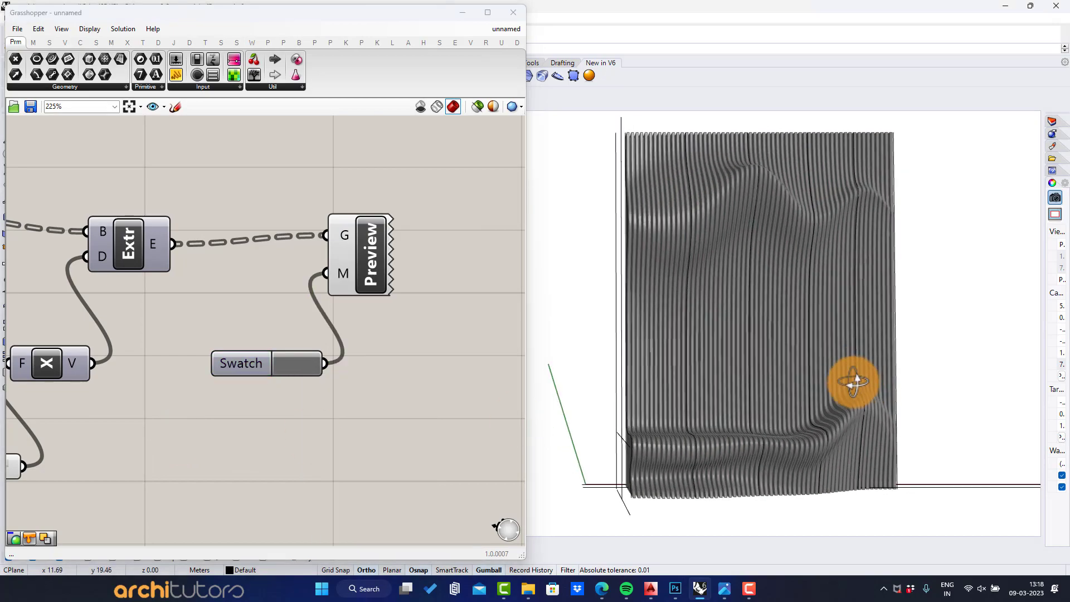
# - Examine the grey fin wall up close and from several angles in the Perspective viewport
pyautogui.moveTo(853, 383)
pyautogui.mouseDown(button='right')
pyautogui.moveTo(737, 310)
pyautogui.moveTo(712, 313)
pyautogui.moveTo(741, 353)
pyautogui.moveTo(769, 365)
pyautogui.moveTo(803, 354)
pyautogui.moveTo(853, 297)
pyautogui.moveTo(836, 307)
pyautogui.mouseUp(button='right')
pyautogui.scroll(6, 761, 355)
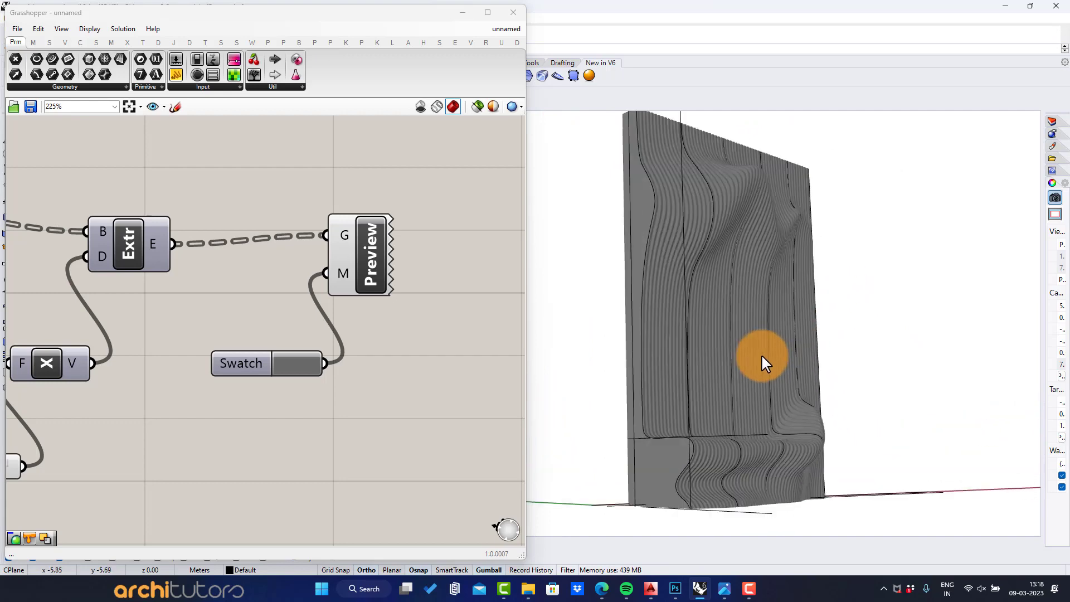
pyautogui.scroll(-4, 753, 377)
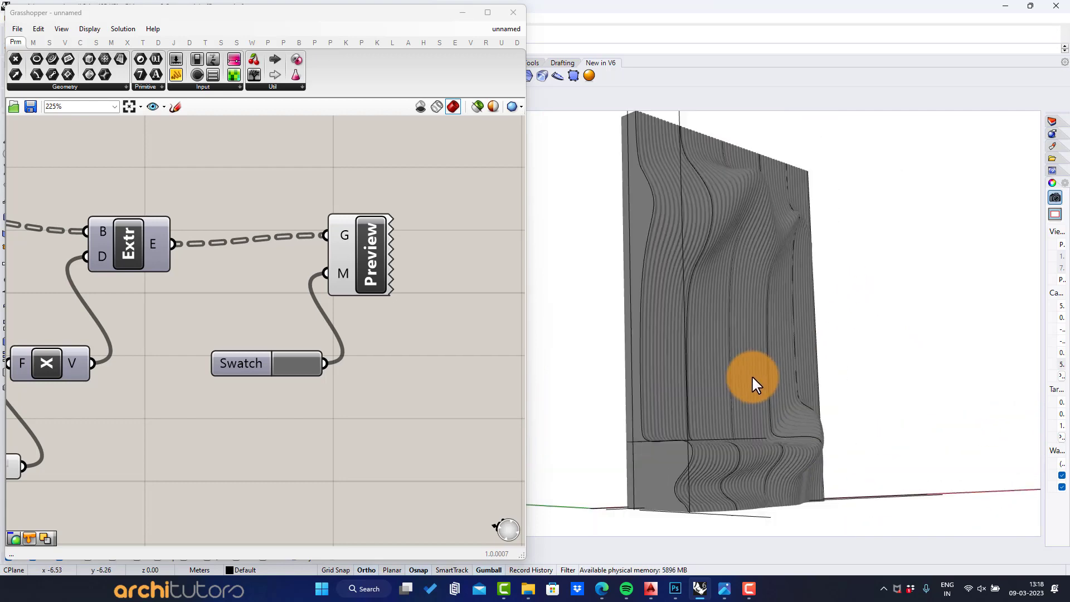
pyautogui.click(463, 12)
pyautogui.moveTo(658, 310); pyautogui.dragTo(695, 299, button='right')
pyautogui.scroll(-5, 580, 296)
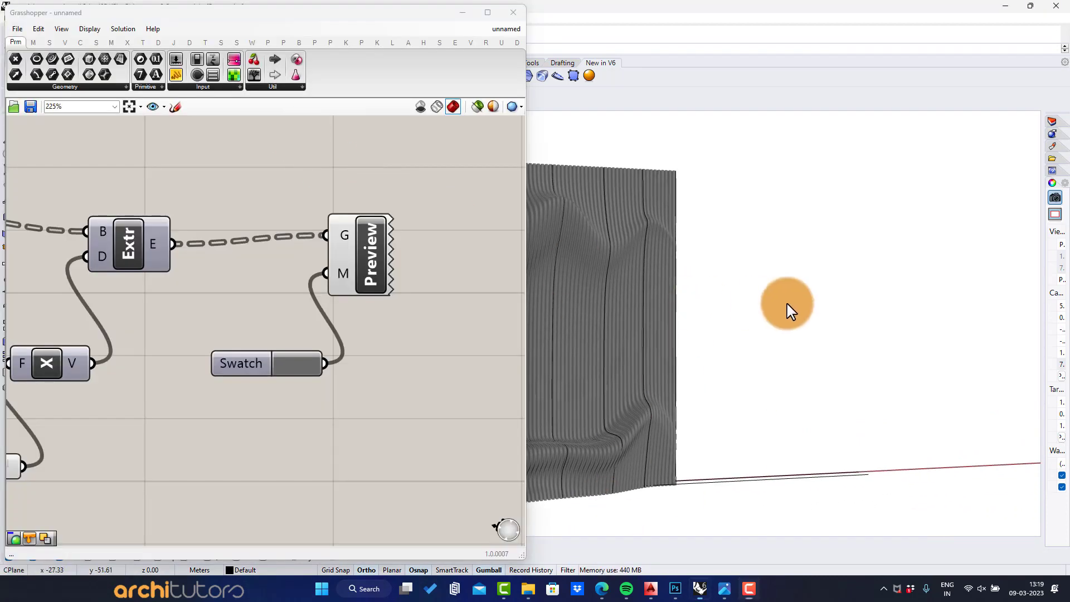
pyautogui.keyDown('shift'); pyautogui.moveTo(694, 295); pyautogui.dragTo(793, 303, button='right'); pyautogui.keyUp('shift')
pyautogui.scroll(-4, 876, 307)
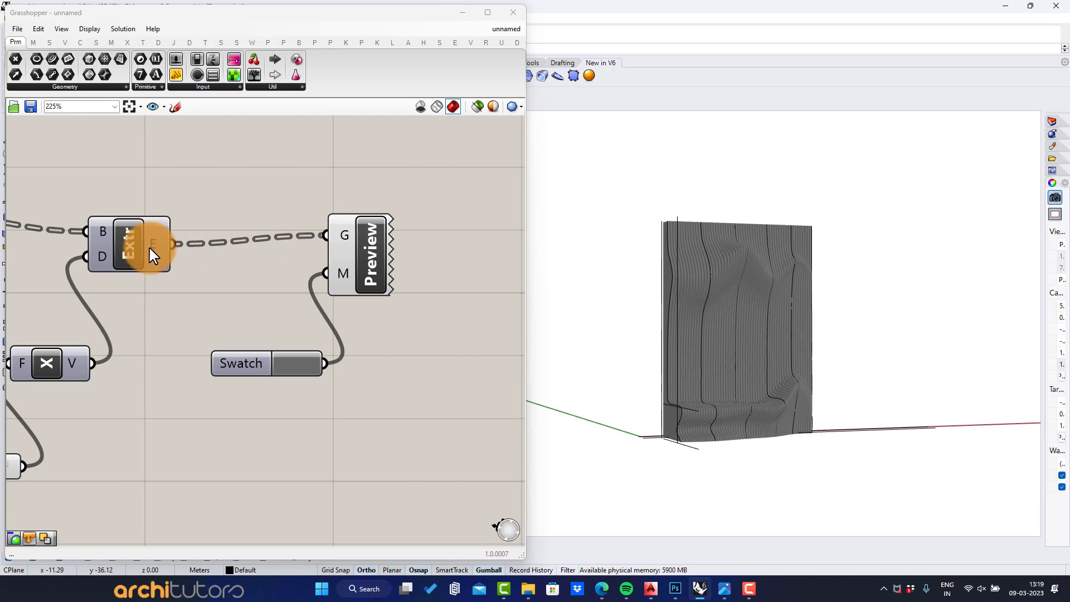
# - Bake the extruded fins into Rhino with the default attributes
pyautogui.rightClick(125, 247)
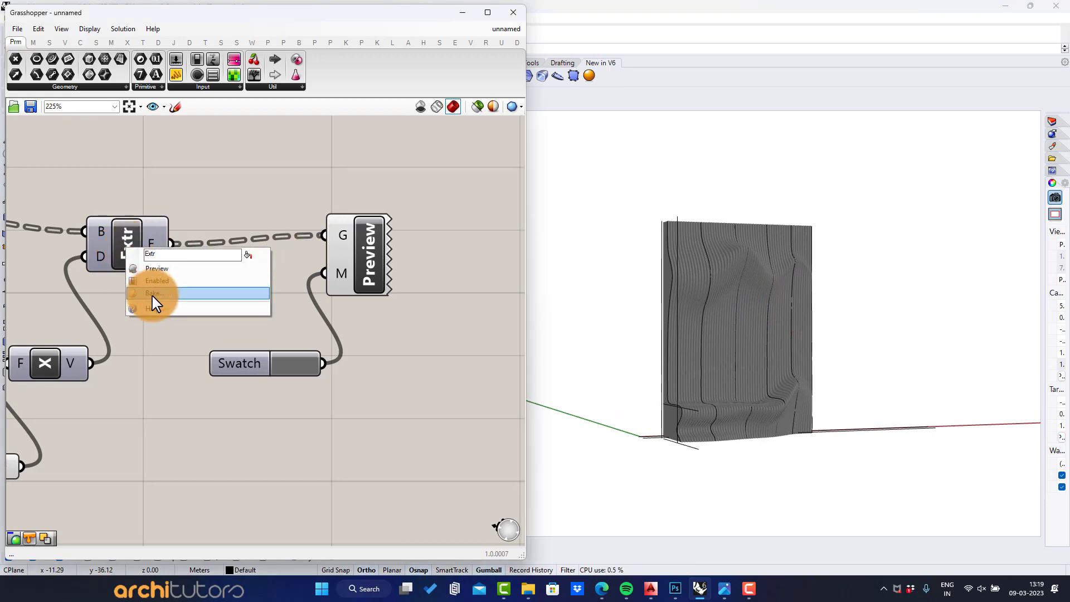
pyautogui.click(153, 294)
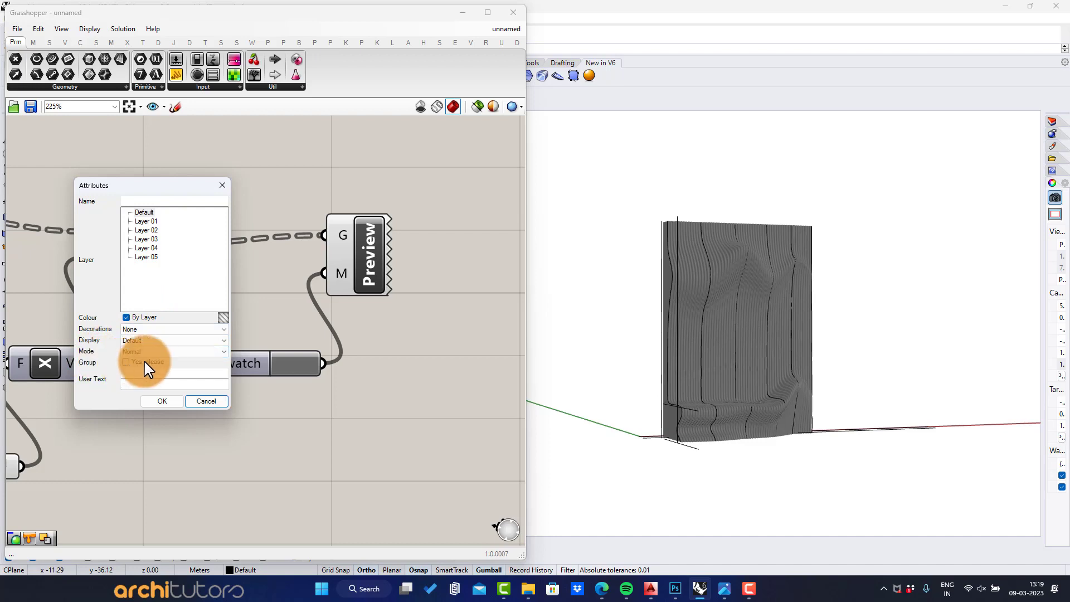
pyautogui.click(163, 401)
# - Turn off the preview of the Custom Preview component fed by the extrusion
pyautogui.click(366, 253)
pyautogui.rightClick(368, 257)
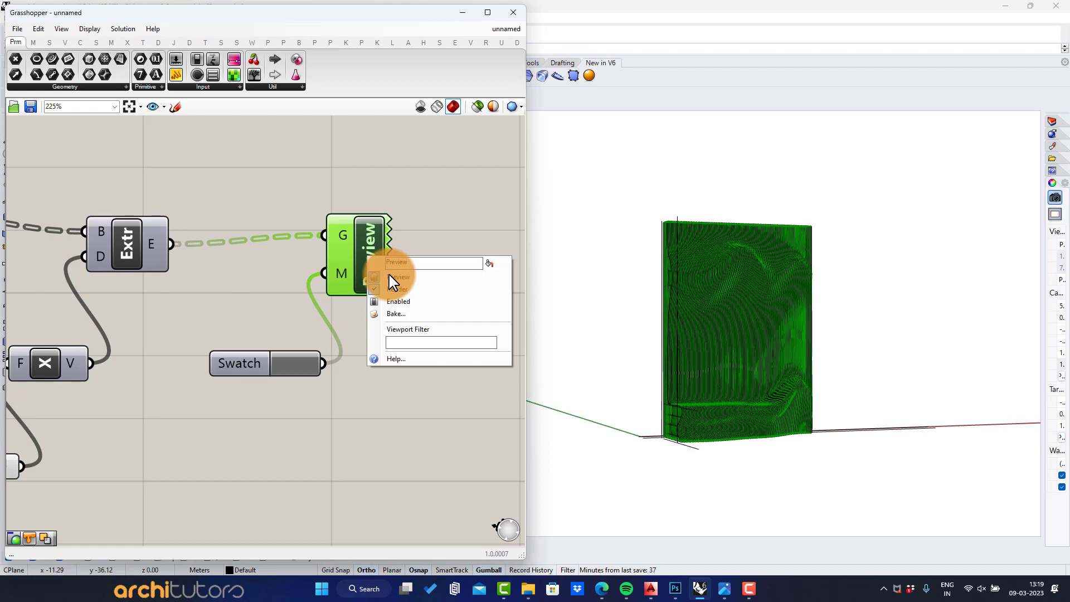
pyautogui.click(410, 297)
pyautogui.click(372, 263)
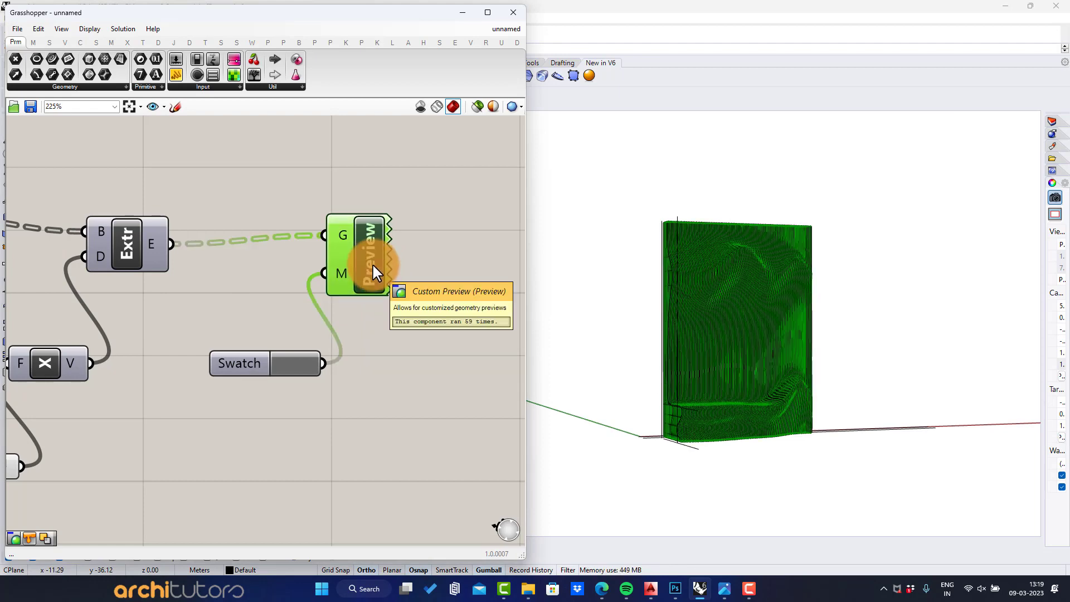
pyautogui.rightClick(372, 263)
pyautogui.click(385, 368)
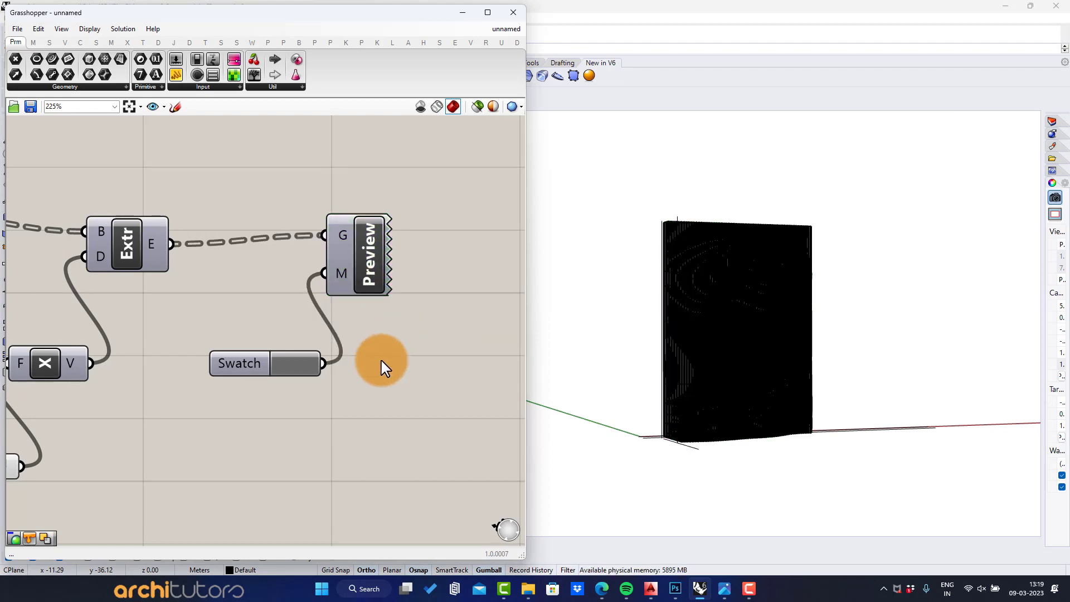
# - Minimize Grasshopper, view the baked fins in Shaded mode and switch the Perspective viewport to Rendered
pyautogui.click(467, 13)
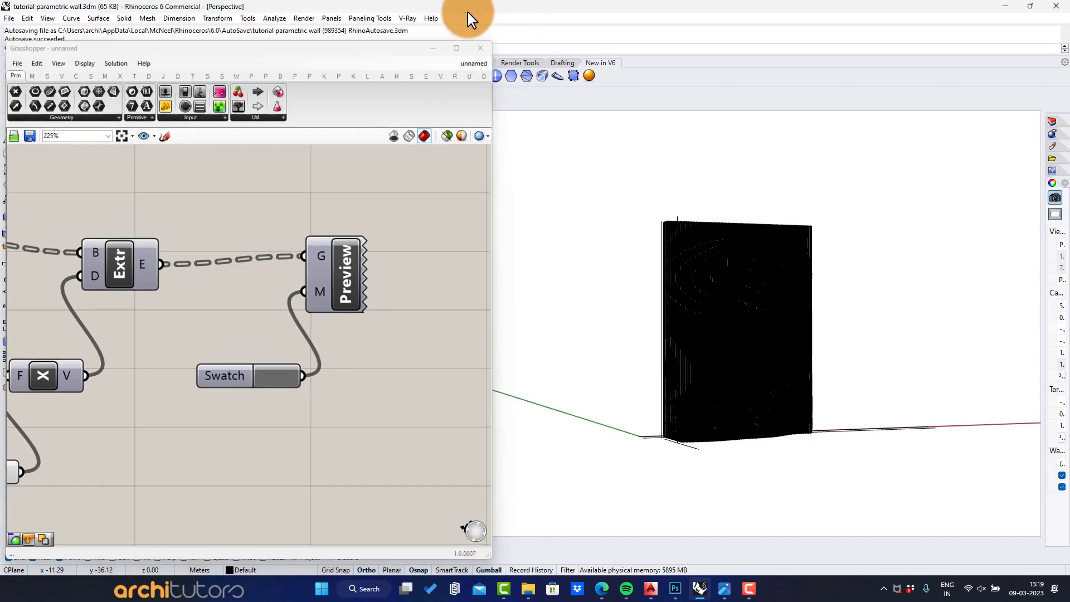
pyautogui.moveTo(754, 275); pyautogui.dragTo(711, 277, button='right')
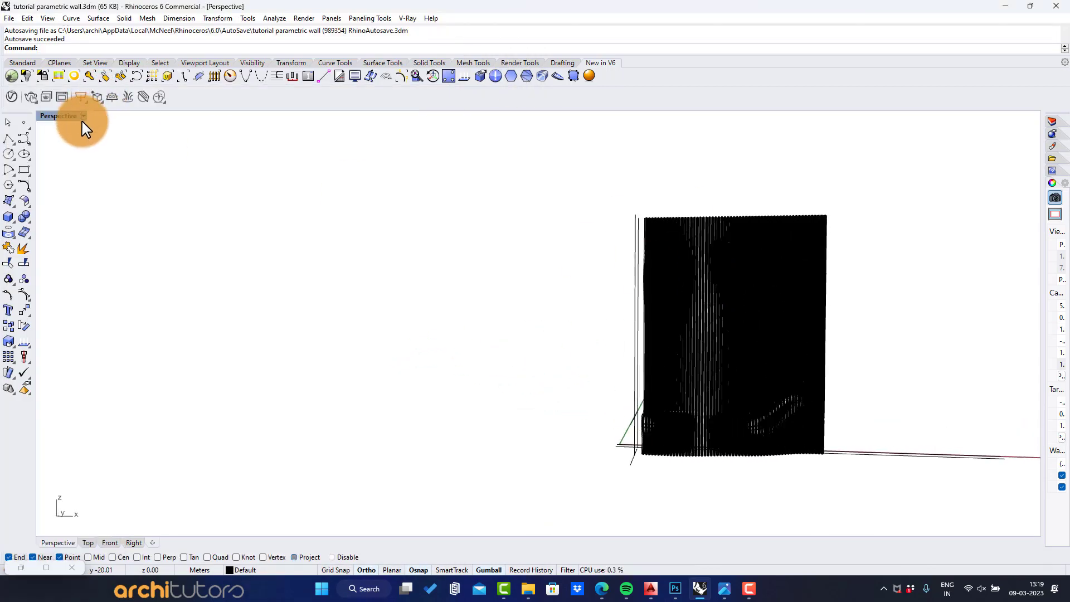
pyautogui.click(90, 159)
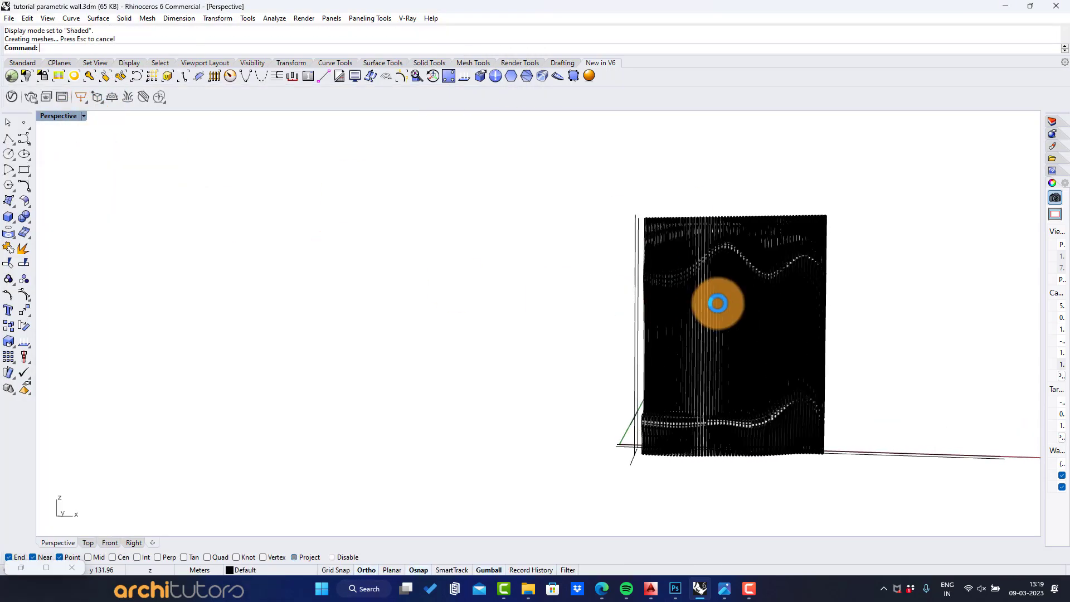
pyautogui.scroll(5, 647, 313)
pyautogui.moveTo(653, 328); pyautogui.dragTo(658, 240, button='right')
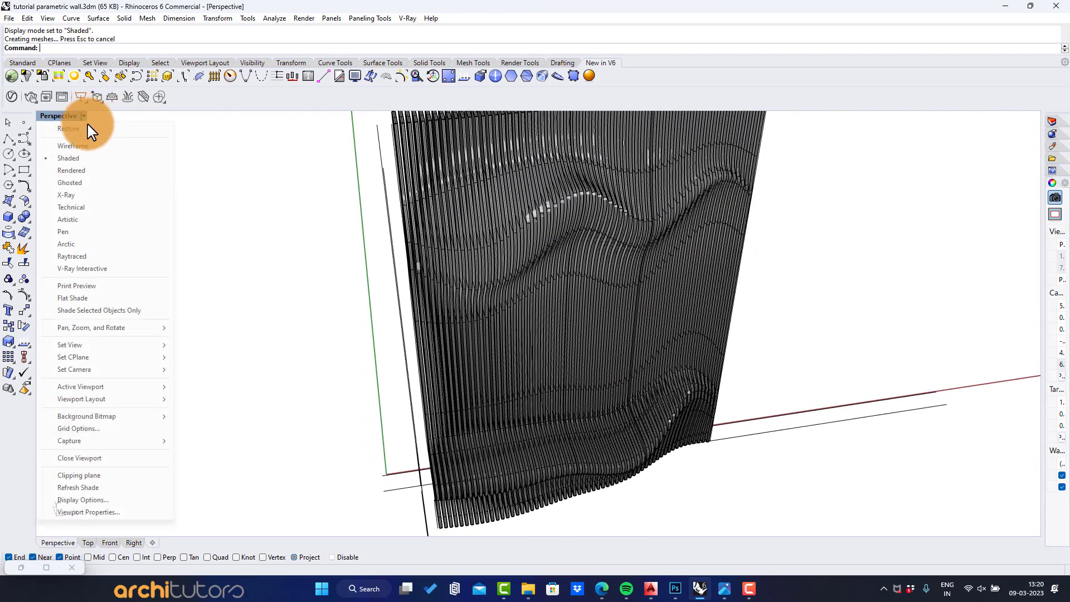
pyautogui.click(84, 171)
pyautogui.moveTo(617, 270); pyautogui.dragTo(560, 255, button='right')
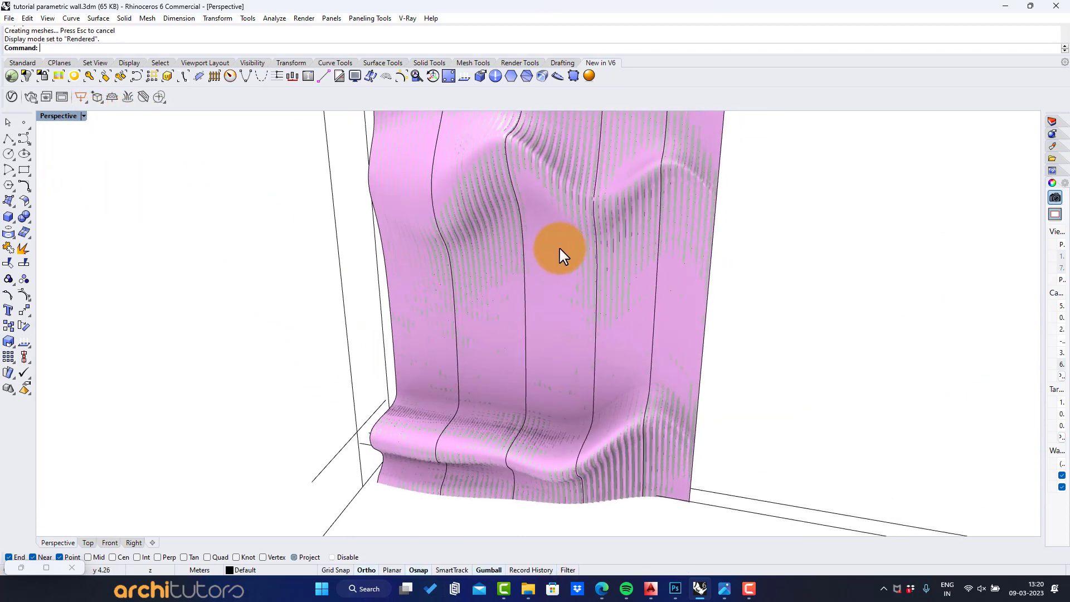
# - Delete the extrusion's Custom Preview and clear the pink loft preview so only the baked fins show in Rhino
pyautogui.click(21, 568)
pyautogui.click(364, 250)
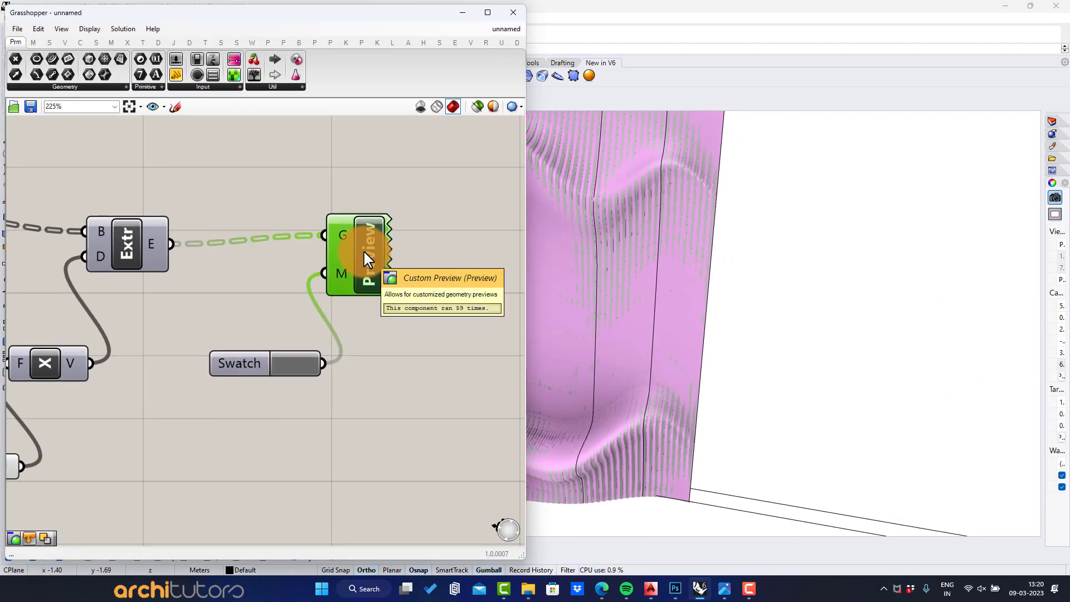
pyautogui.press('Delete')
pyautogui.scroll(-5, 415, 371)
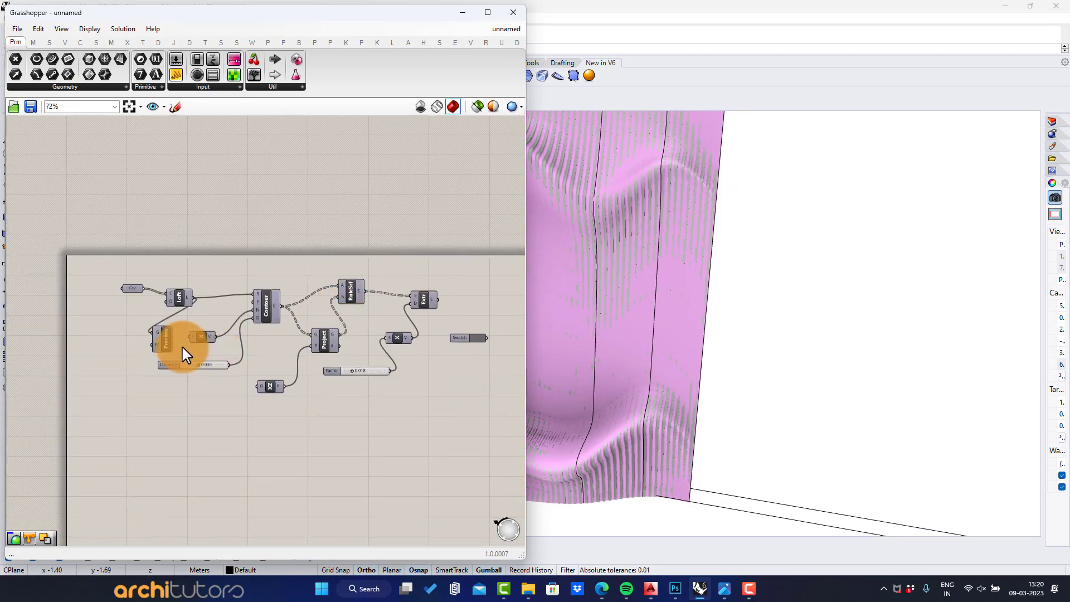
pyautogui.click(463, 13)
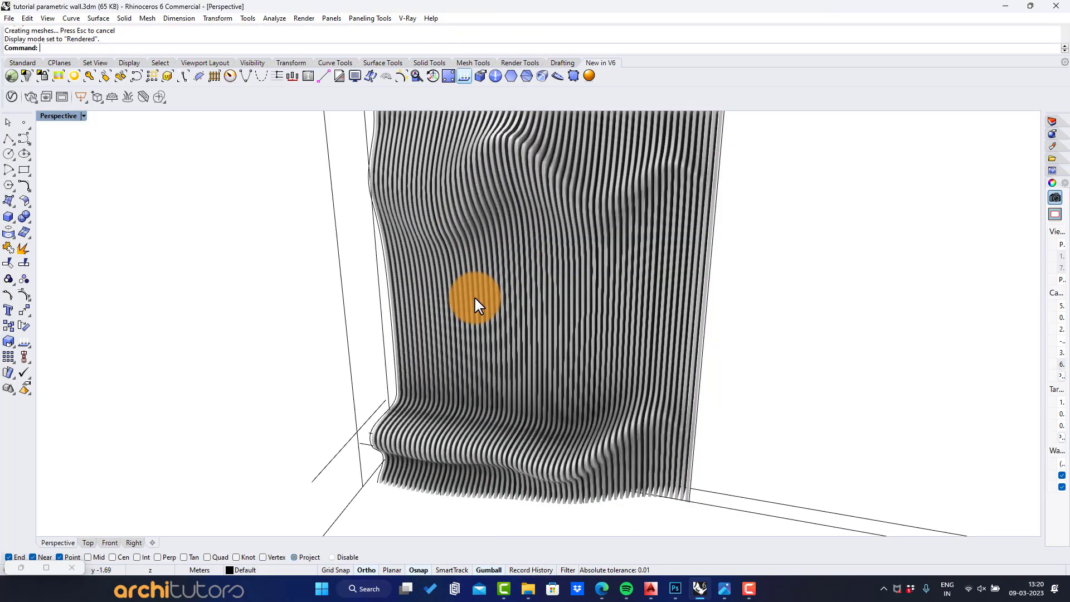
# - Delete the loose reference curves running below and beside the baked fin wall
pyautogui.moveTo(476, 303); pyautogui.dragTo(497, 322, button='right')
pyautogui.scroll(3, 641, 354)
pyautogui.scroll(-6, 497, 322)
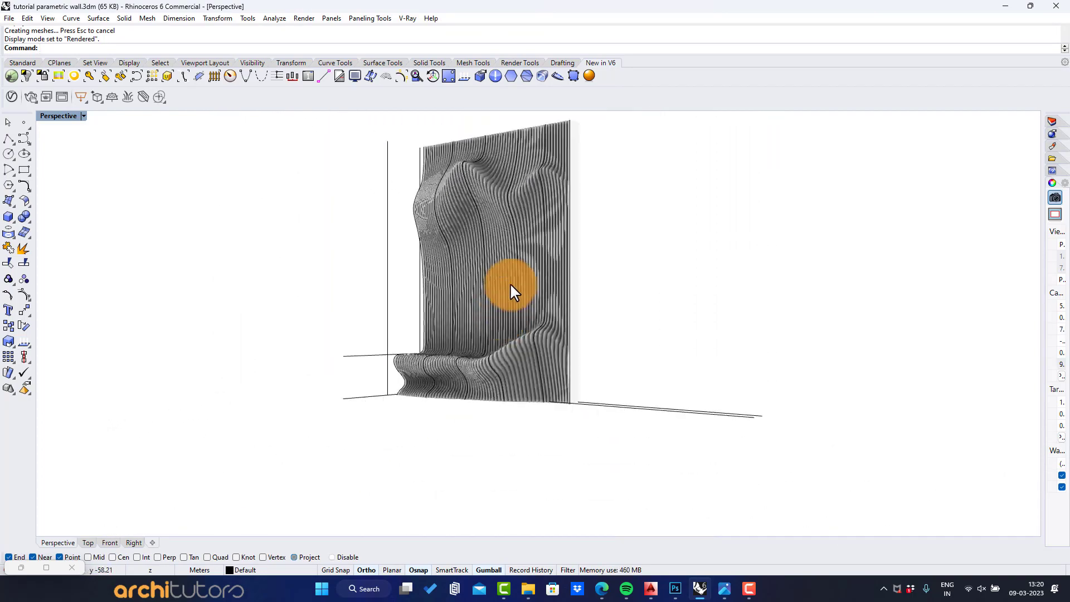
pyautogui.moveTo(510, 282); pyautogui.dragTo(739, 357, button='right')
pyautogui.scroll(4, 497, 237)
pyautogui.scroll(-5, 569, 287)
pyautogui.moveTo(765, 342); pyautogui.dragTo(700, 472)
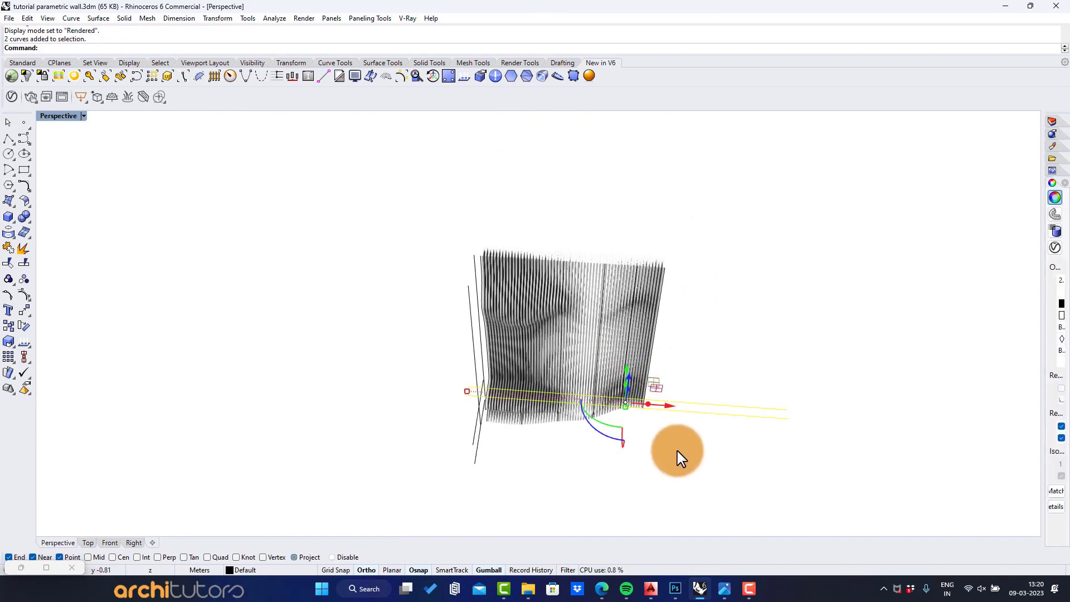
pyautogui.scroll(3, 489, 401)
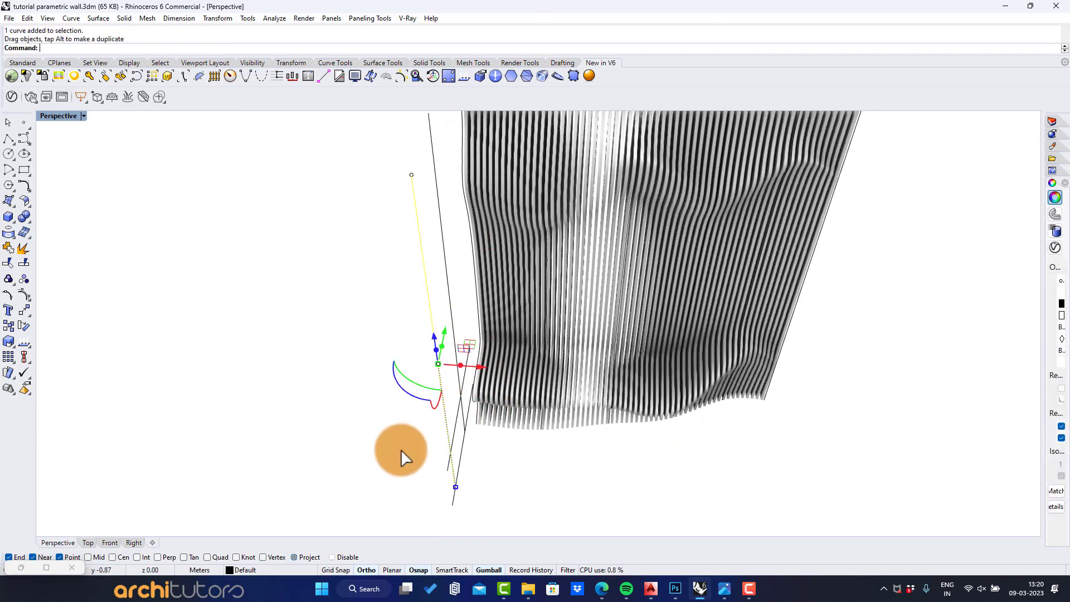
pyautogui.press('Delete')
pyautogui.scroll(-3, 424, 430)
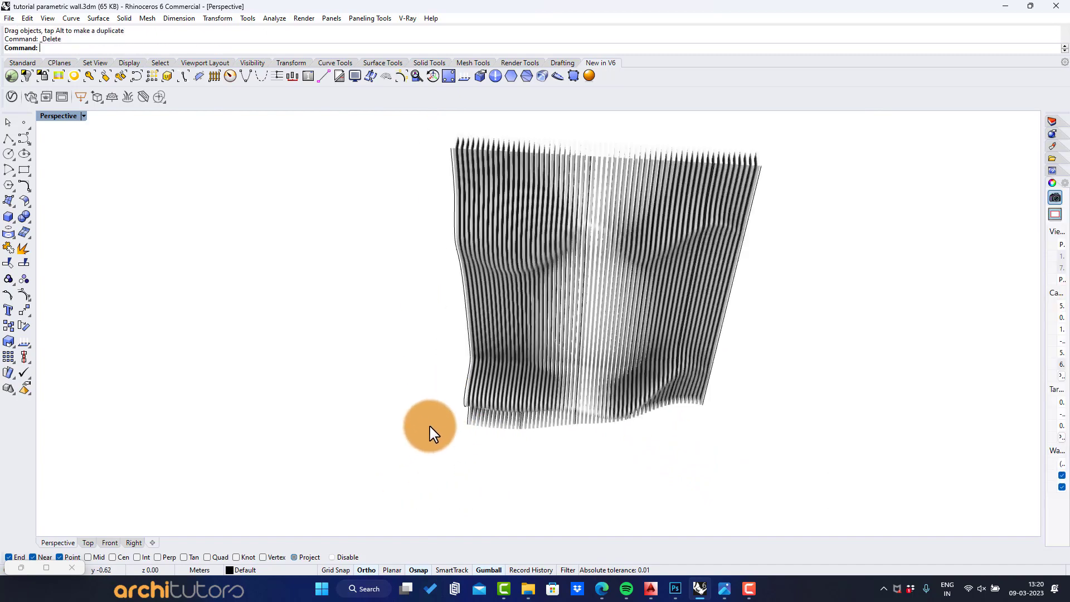
# - Delete the remaining curve along the side edge of the fin wall
pyautogui.moveTo(430, 429); pyautogui.dragTo(393, 298, button='right')
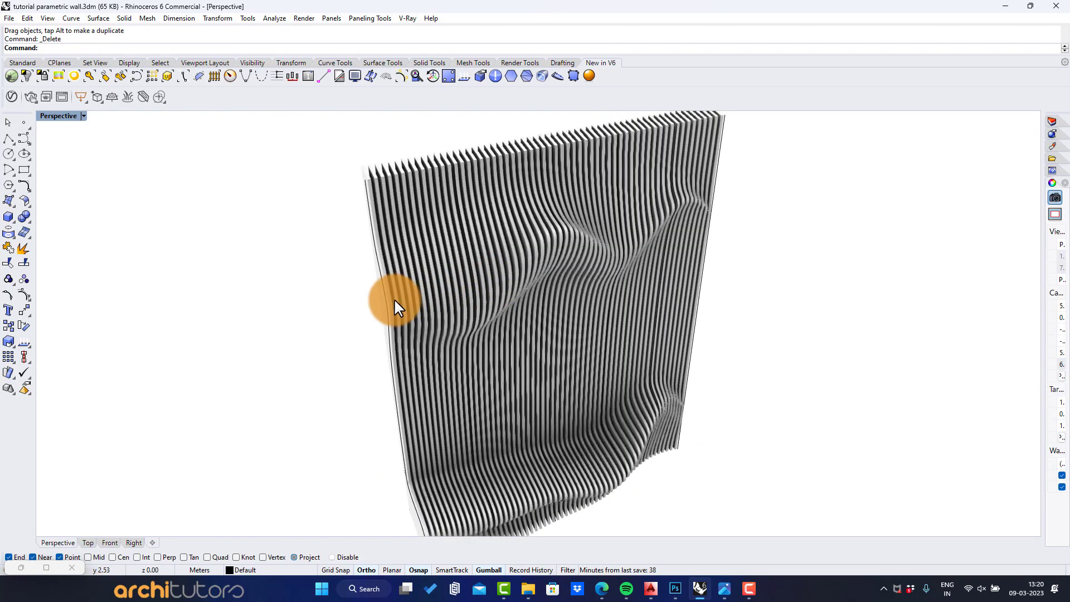
pyautogui.click(384, 304)
pyautogui.scroll(-3, 510, 303)
pyautogui.moveTo(510, 302); pyautogui.dragTo(503, 295, button='right')
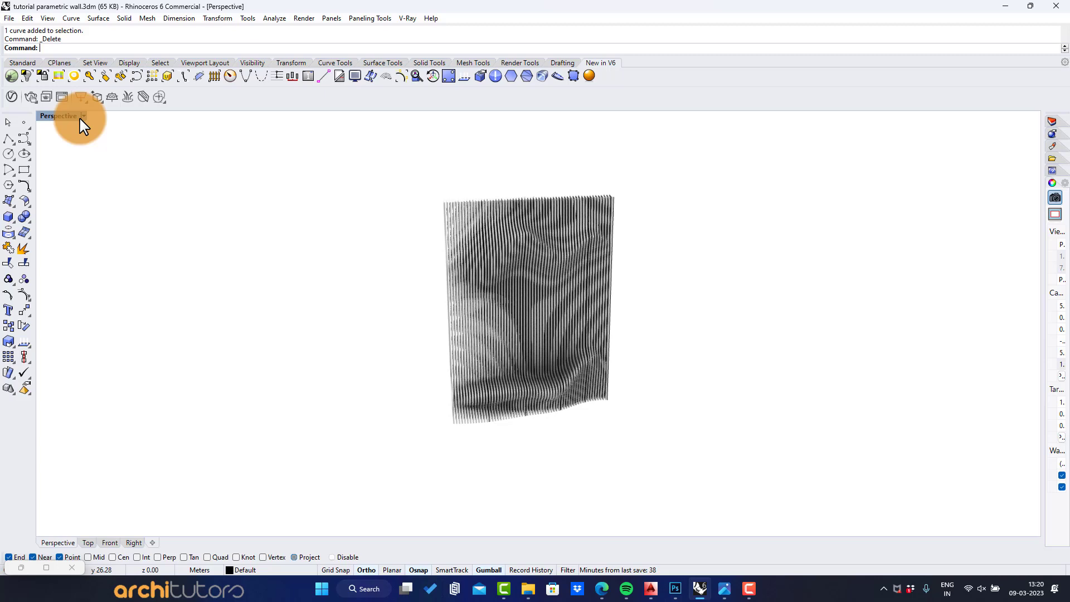
# - Show all four viewports, select all the fins and rotate them in the Right view to lie flat
pyautogui.doubleClick(58, 117)
pyautogui.scroll(-5, 361, 404)
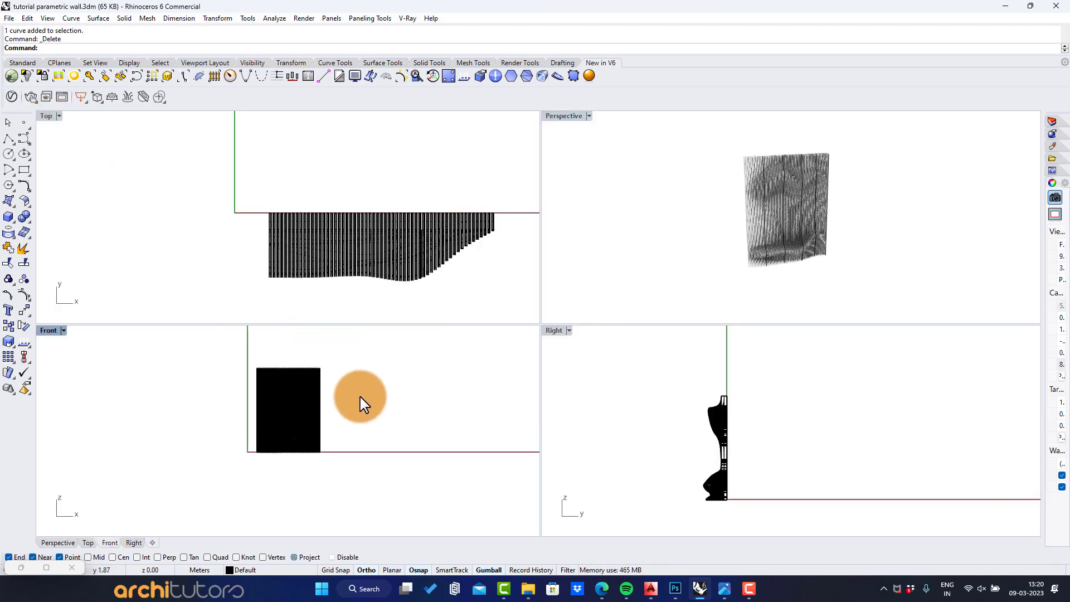
pyautogui.hotkey('ctrl', 'a')
pyautogui.scroll(2, 326, 415)
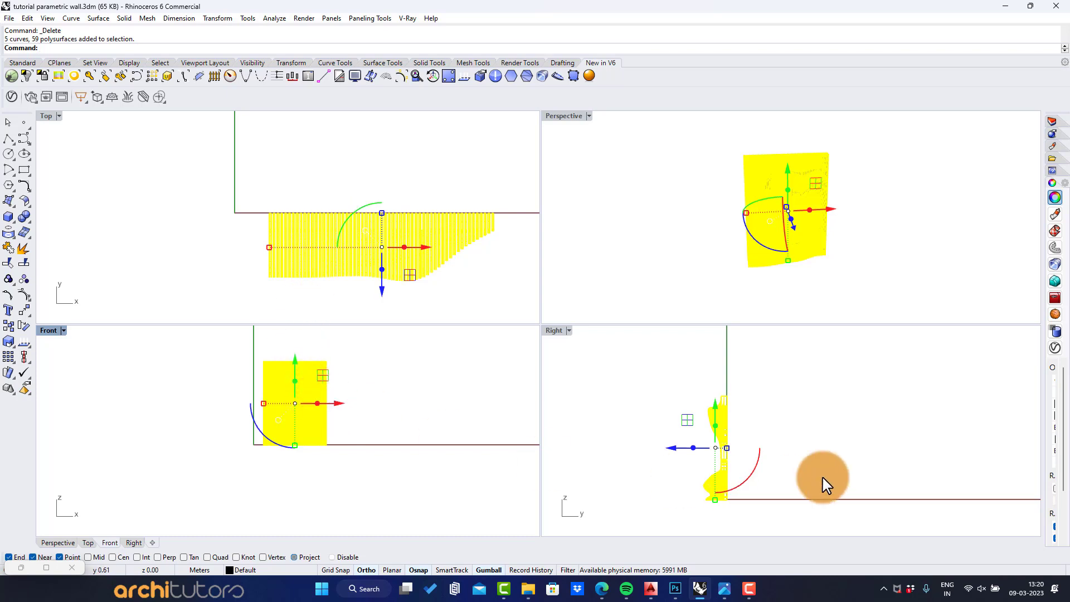
pyautogui.moveTo(761, 472); pyautogui.dragTo(676, 504)
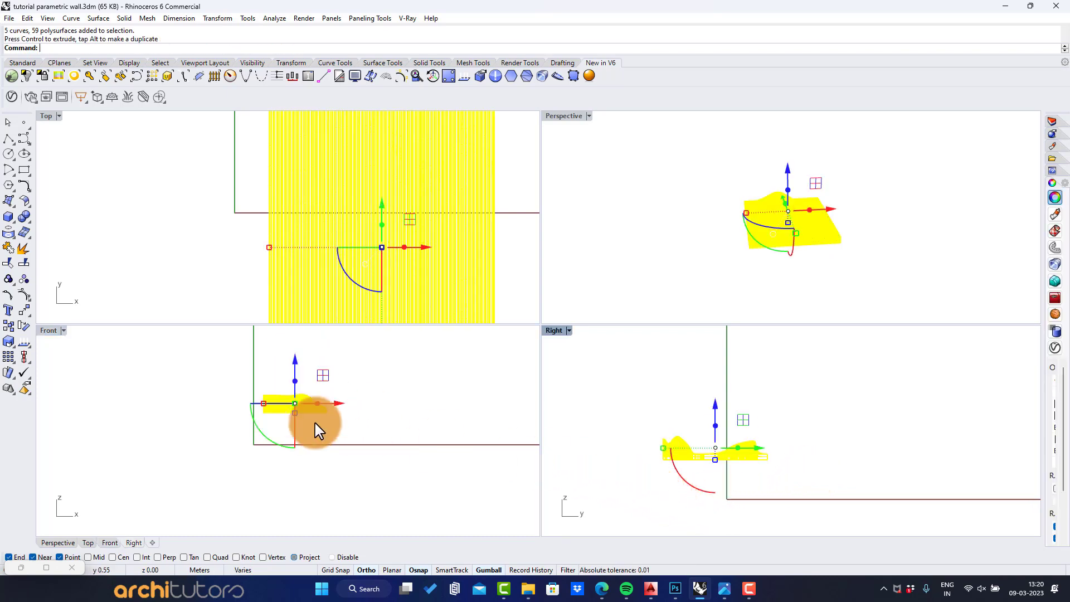
# - Rotate the fins in the Front view so they stack as horizontal layers, and move the stack toward the vertical axis
pyautogui.moveTo(280, 446); pyautogui.dragTo(289, 450)
pyautogui.click(294, 479)
pyautogui.moveTo(329, 373); pyautogui.dragTo(268, 466)
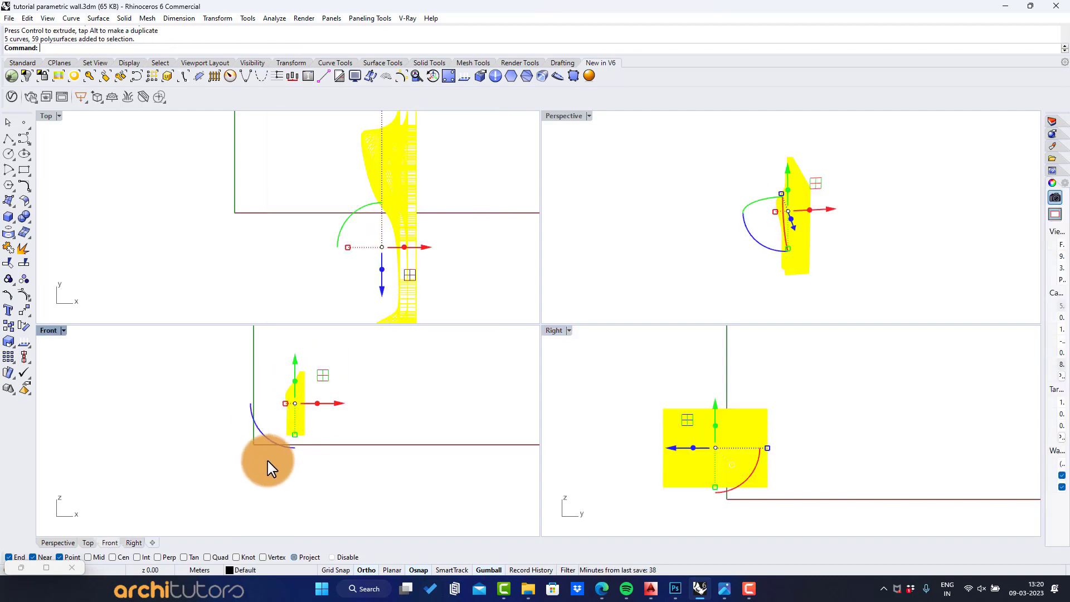
pyautogui.moveTo(337, 402); pyautogui.dragTo(252, 374)
pyautogui.click(295, 377)
# - Select the whole stack except its topmost fin and move the selection along X, leaving that first fin separate
pyautogui.scroll(5, 250, 378)
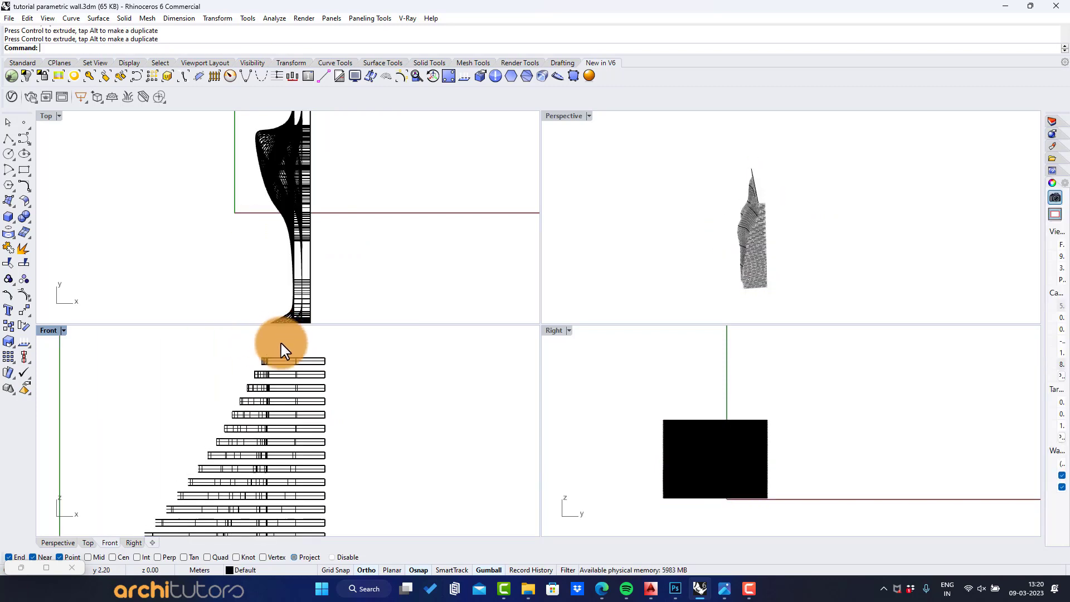
pyautogui.scroll(-5, 282, 354)
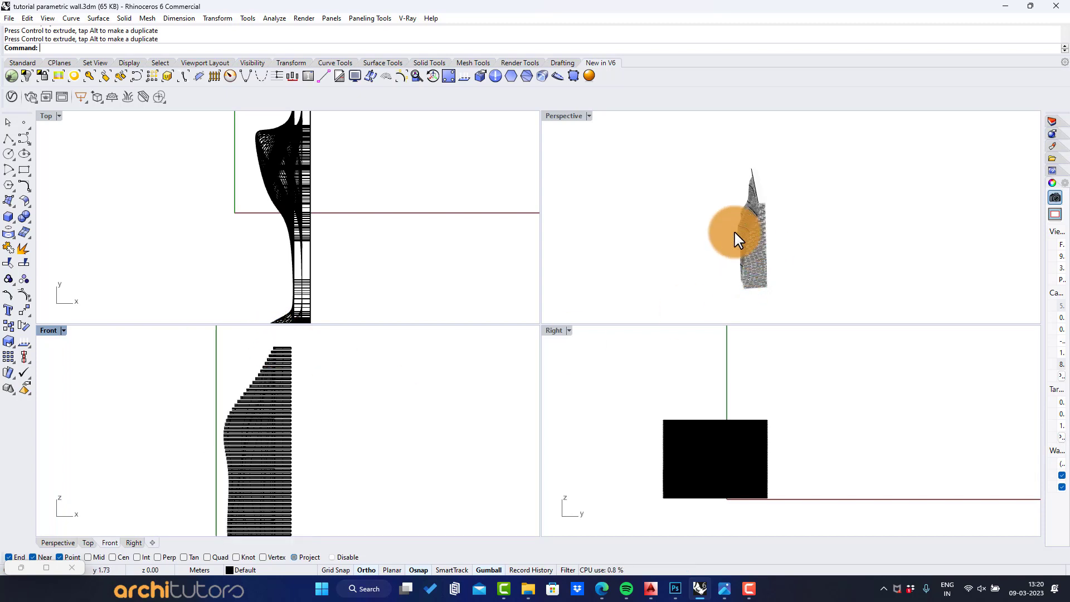
pyautogui.moveTo(734, 230); pyautogui.dragTo(881, 245, button='right')
pyautogui.scroll(-5, 337, 239)
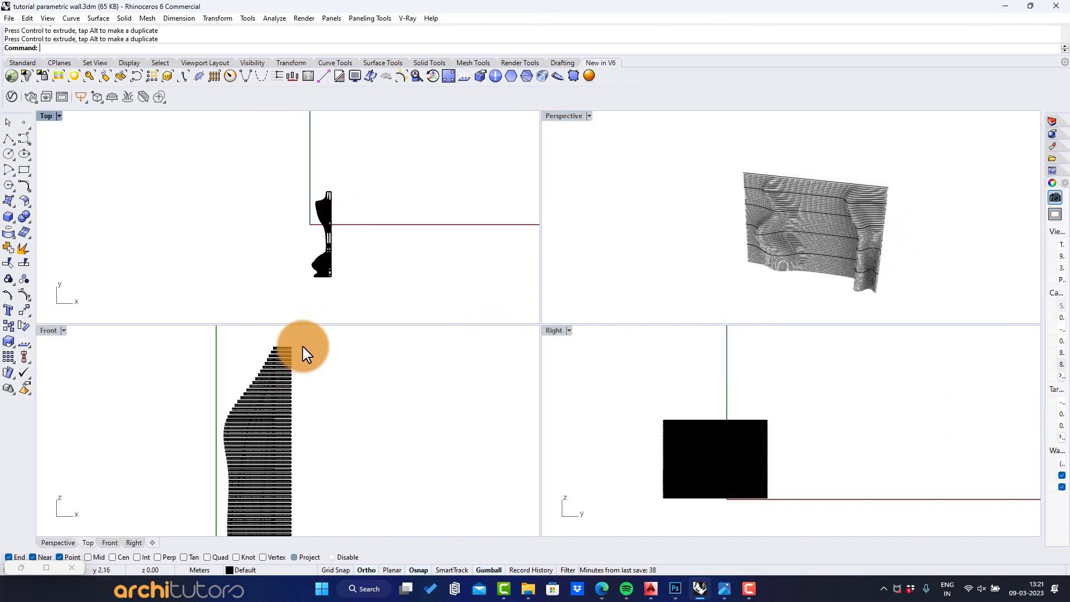
pyautogui.scroll(-3, 307, 353)
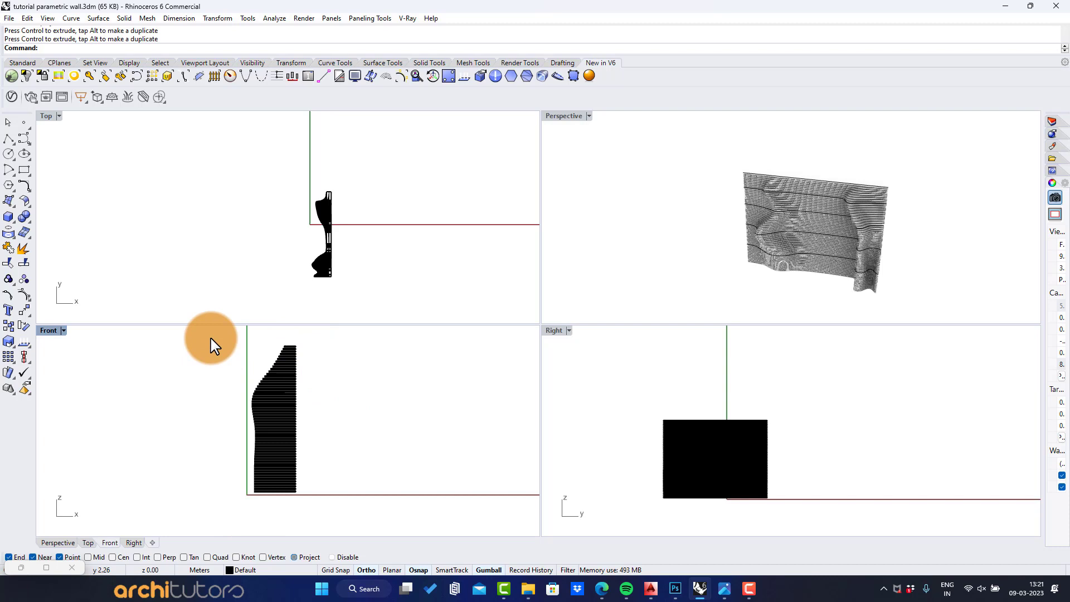
pyautogui.moveTo(215, 337); pyautogui.dragTo(359, 518)
pyautogui.scroll(2, 296, 375)
pyautogui.scroll(-1, 294, 425)
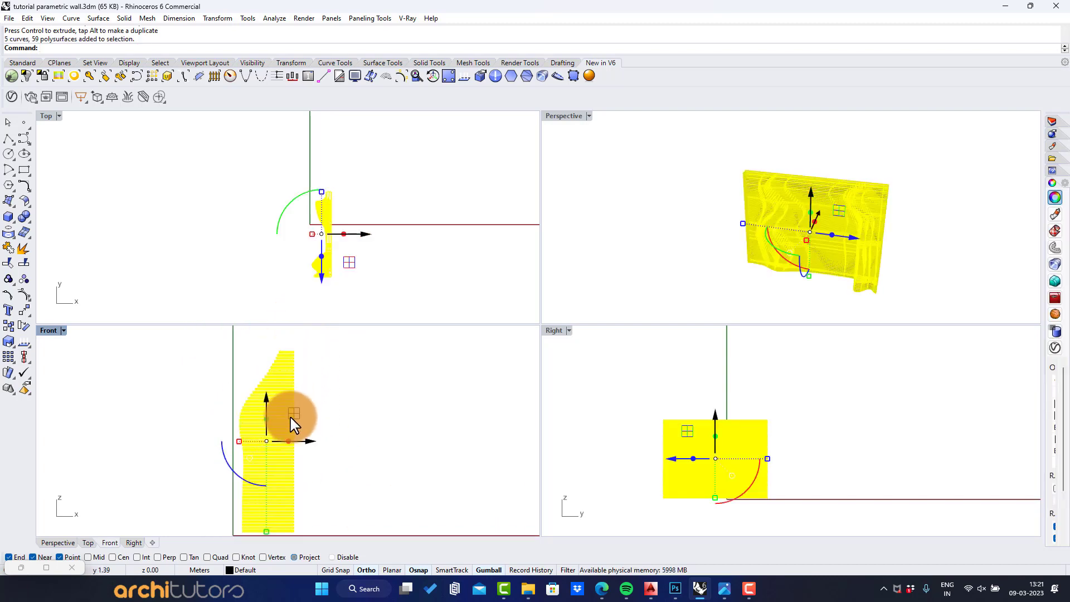
pyautogui.scroll(3, 292, 350)
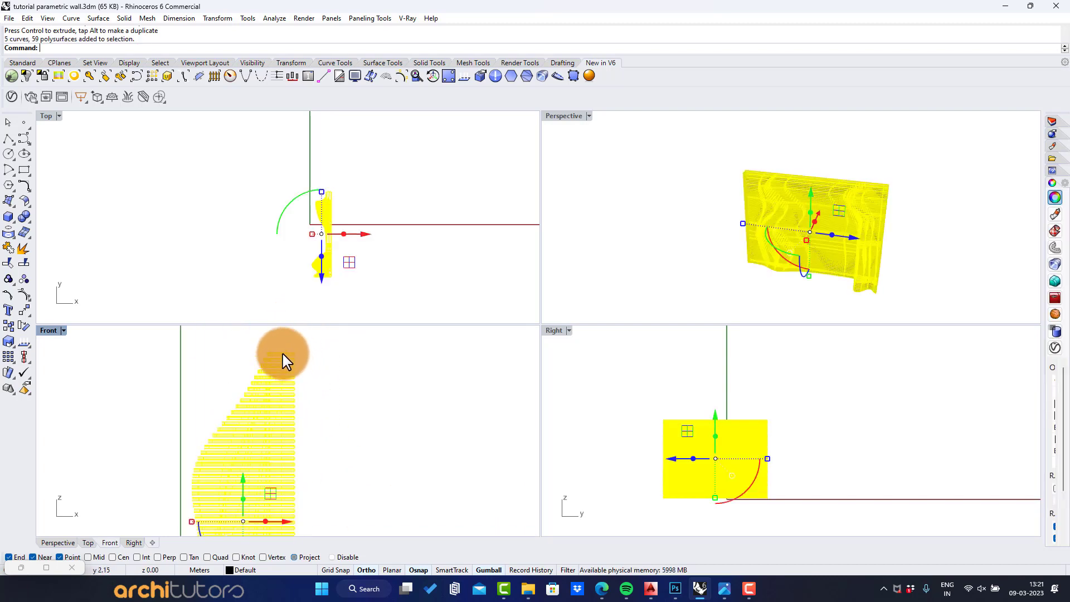
pyautogui.scroll(-2, 282, 361)
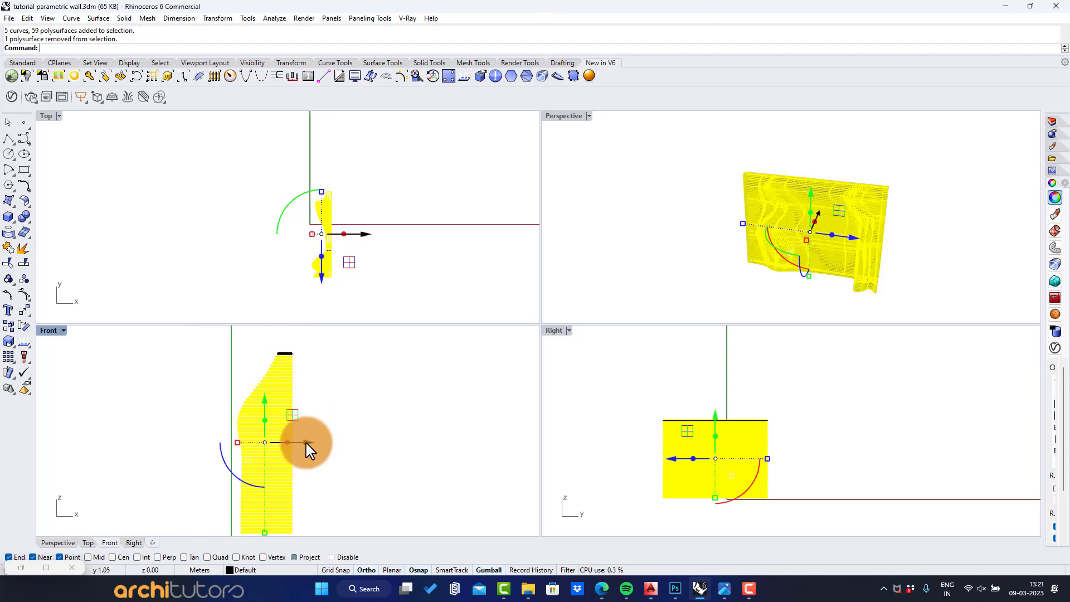
pyautogui.moveTo(306, 443); pyautogui.dragTo(389, 449)
# - Exclude the second fin from the selection and move the rest of the stack farther along X
pyautogui.scroll(6, 335, 209)
pyautogui.scroll(10, 368, 367)
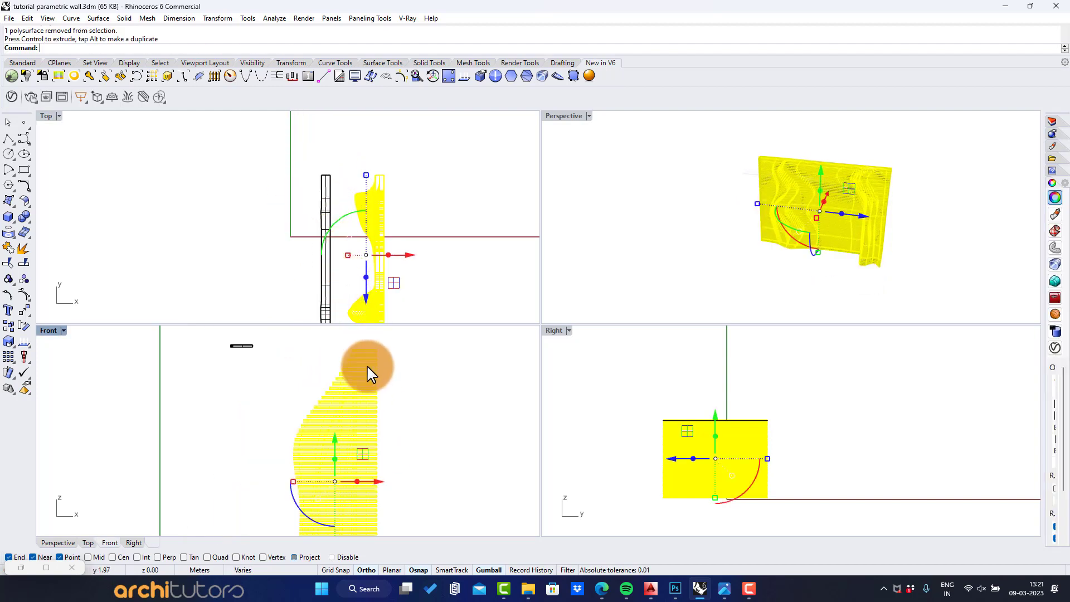
pyautogui.keyDown('ctrl'); pyautogui.moveTo(378, 345); pyautogui.dragTo(385, 428, button='right'); pyautogui.keyUp('ctrl')
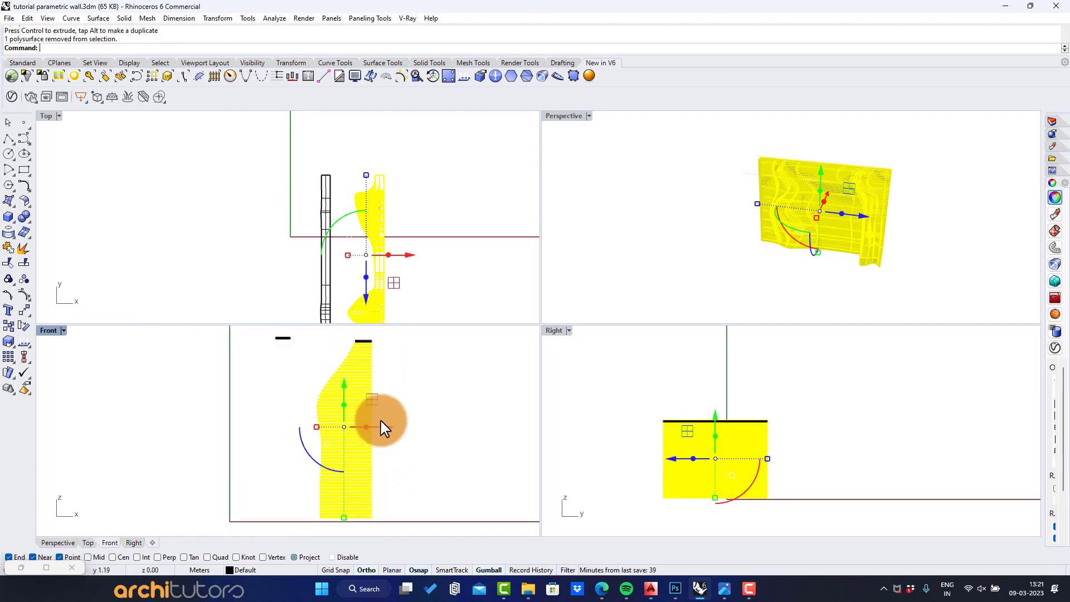
pyautogui.scroll(-2, 371, 391)
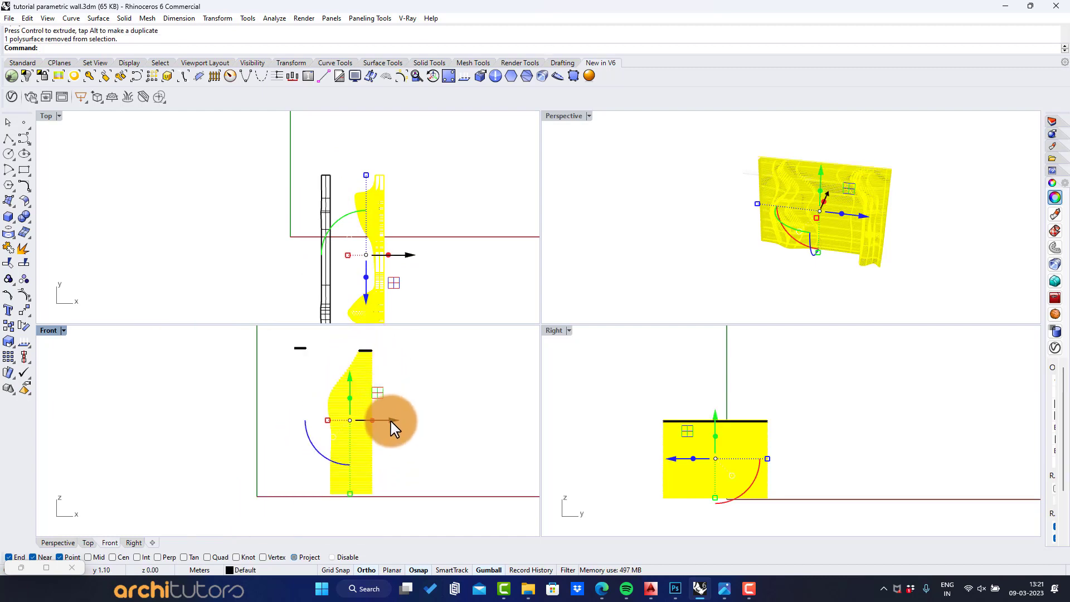
pyautogui.moveTo(394, 429); pyautogui.dragTo(462, 431)
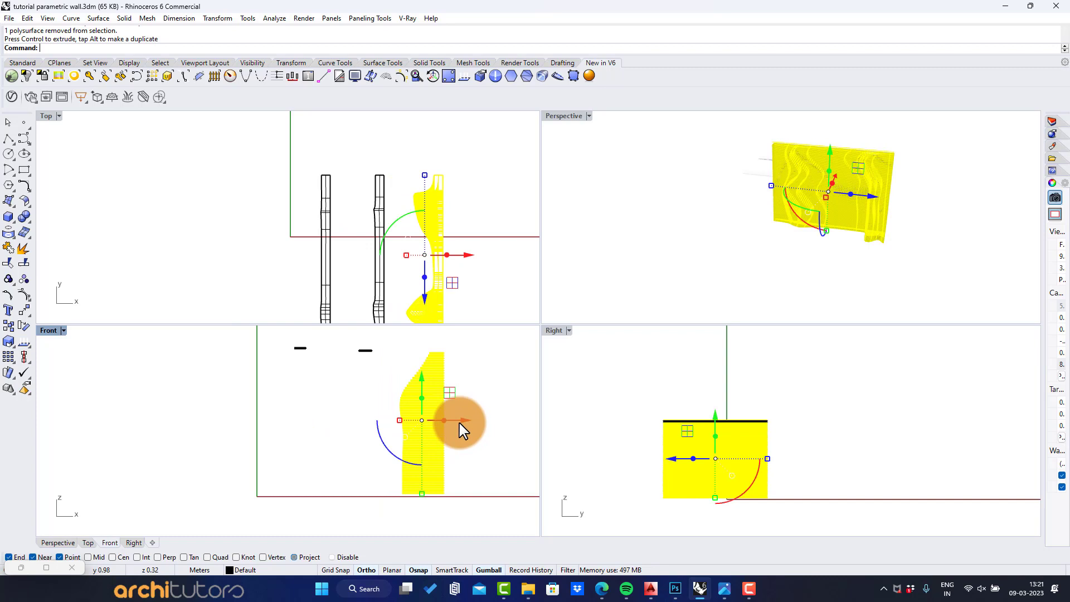
# - Deselect the third fin and shift the remaining stack along X to set that fin apart
pyautogui.scroll(5, 441, 364)
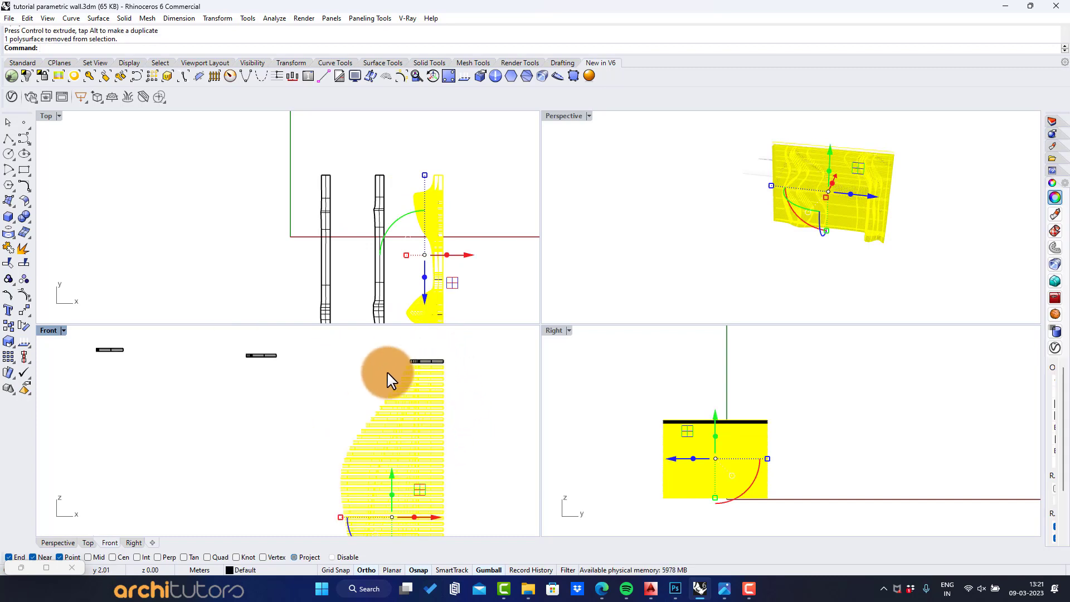
pyautogui.scroll(-3, 368, 390)
pyautogui.press('alt')
pyautogui.moveTo(425, 433); pyautogui.dragTo(482, 430)
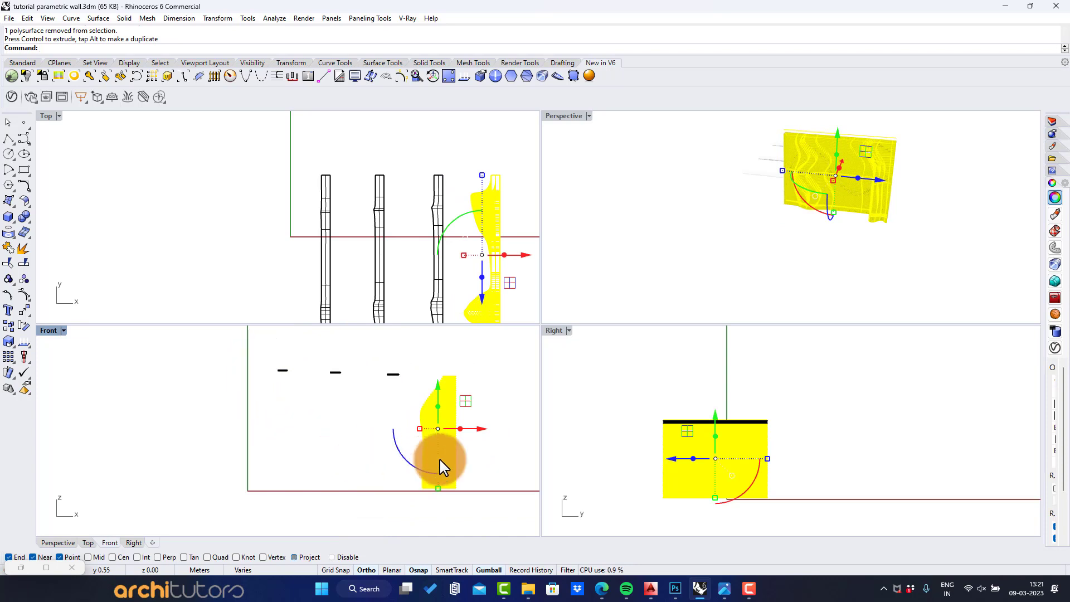
# - Separate the fourth fin by removing it from the selection and moving the remaining stack along X, leaving nothing selected
pyautogui.scroll(3, 388, 358)
pyautogui.scroll(-5, 400, 357)
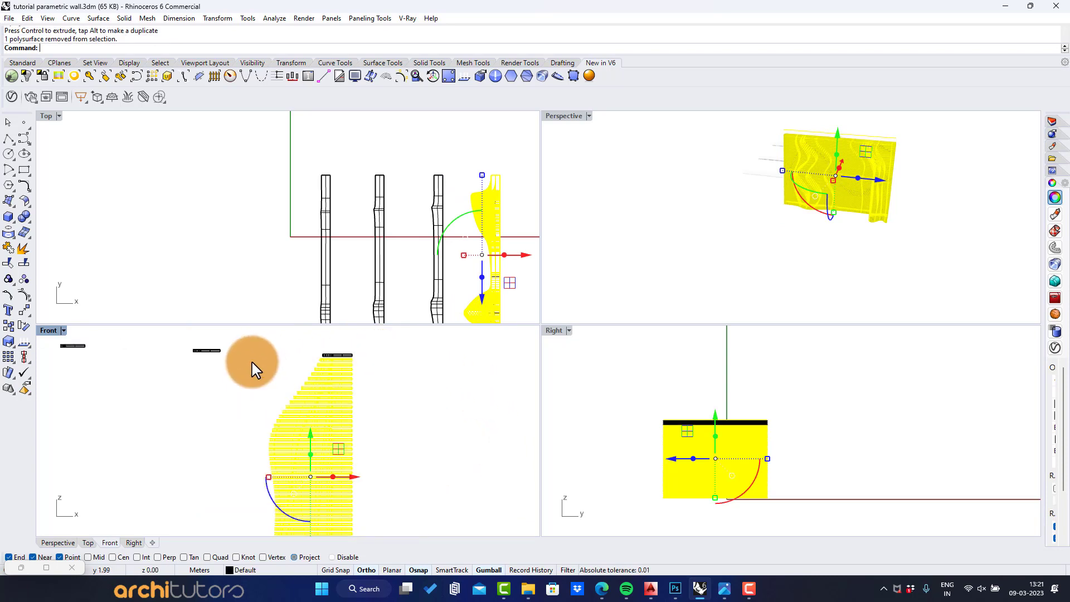
pyautogui.moveTo(335, 427); pyautogui.dragTo(415, 426)
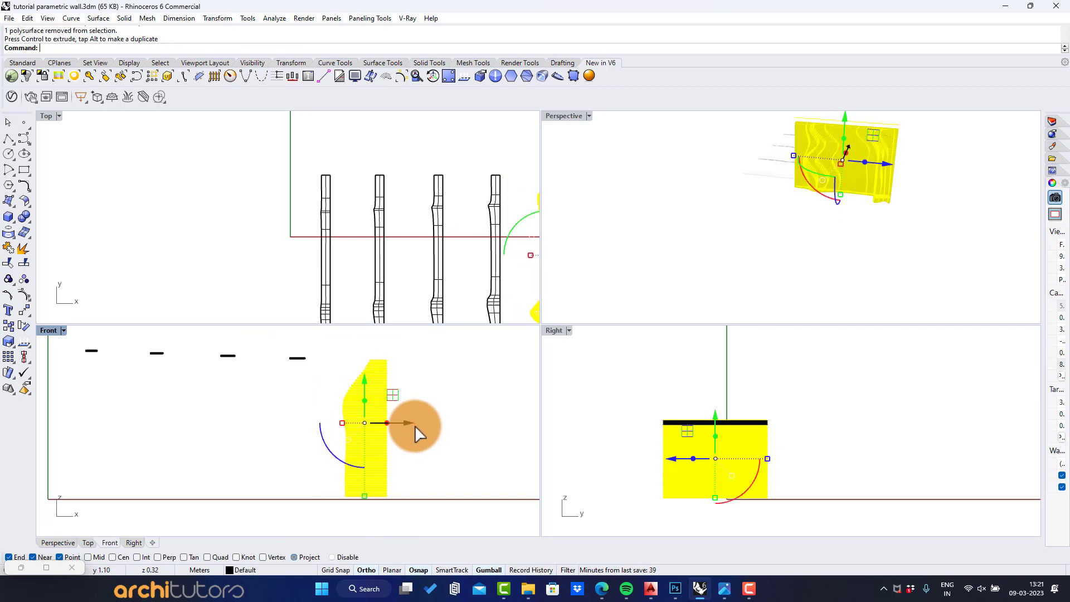
pyautogui.click(397, 411)
pyautogui.scroll(-3, 308, 401)
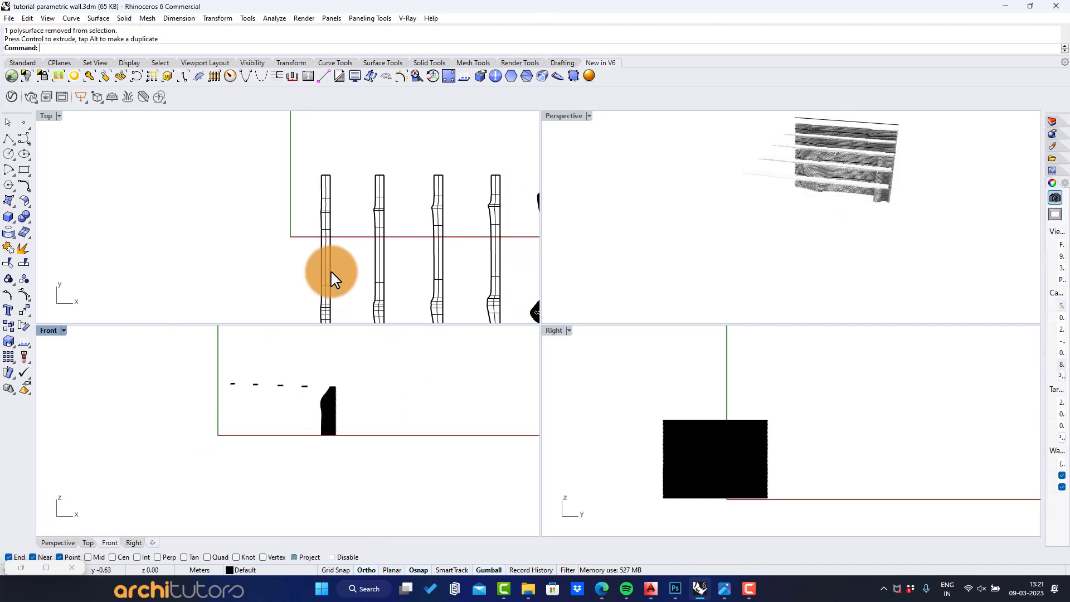
# - Reselect the remaining stack without its top fin and move it along X to separate the fifth fin
pyautogui.scroll(-3, 267, 262)
pyautogui.scroll(3, 323, 383)
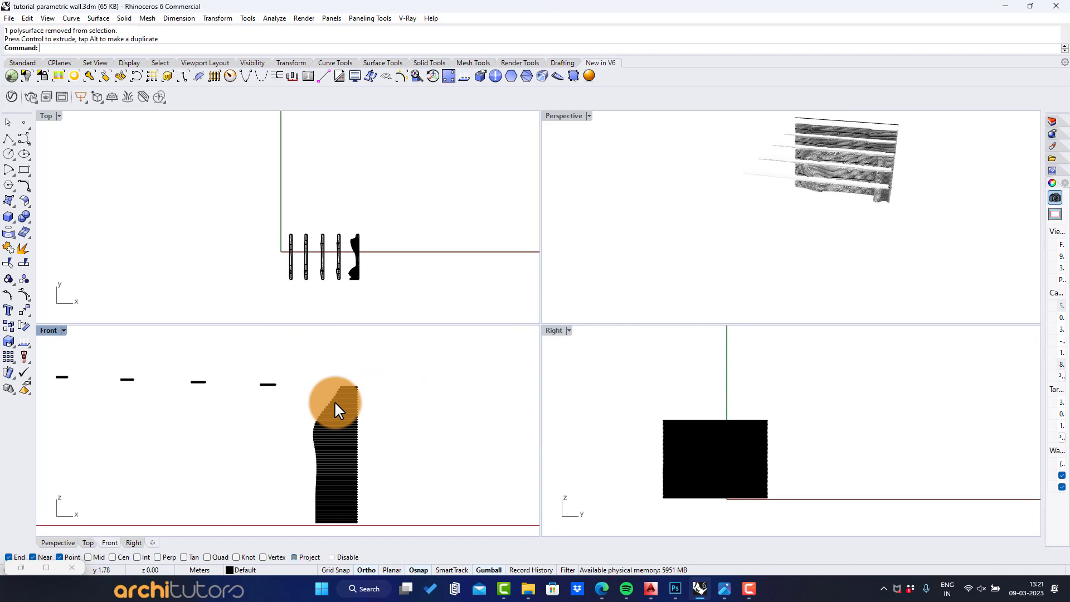
pyautogui.scroll(-2, 294, 365)
pyautogui.moveTo(294, 355); pyautogui.dragTo(343, 477)
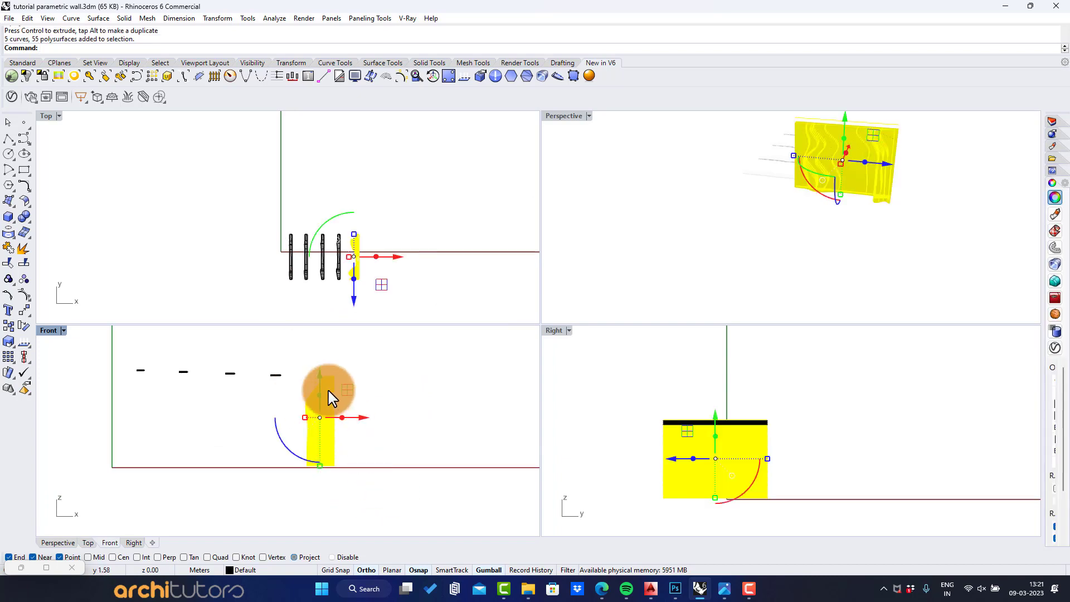
pyautogui.scroll(3, 330, 393)
pyautogui.keyDown('ctrl'); pyautogui.click(332, 364); pyautogui.keyUp('ctrl')
pyautogui.scroll(-7, 333, 363)
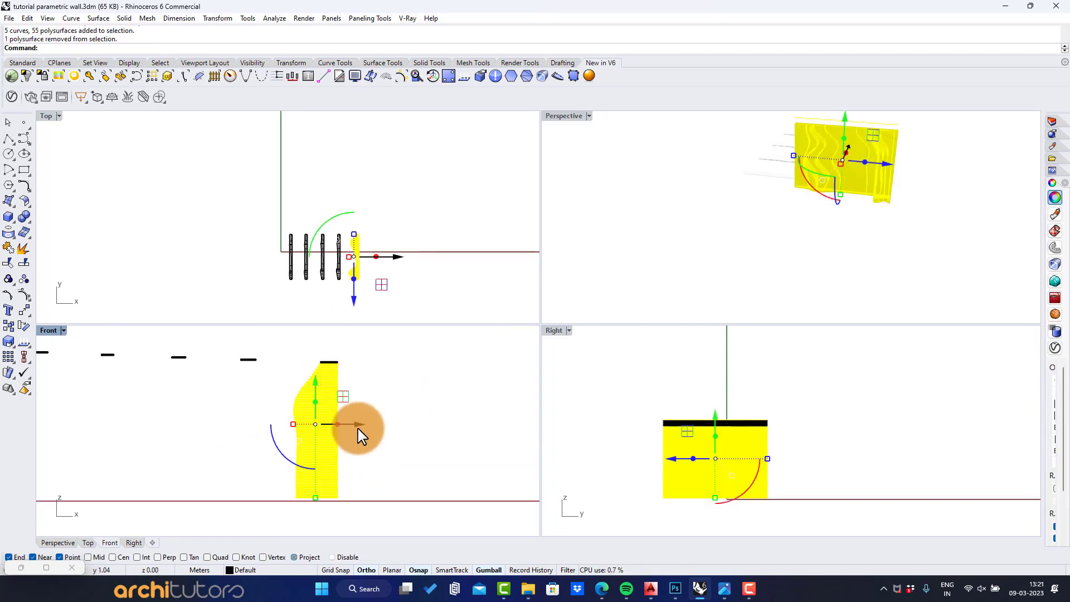
pyautogui.moveTo(359, 426); pyautogui.dragTo(426, 428)
pyautogui.click(480, 392)
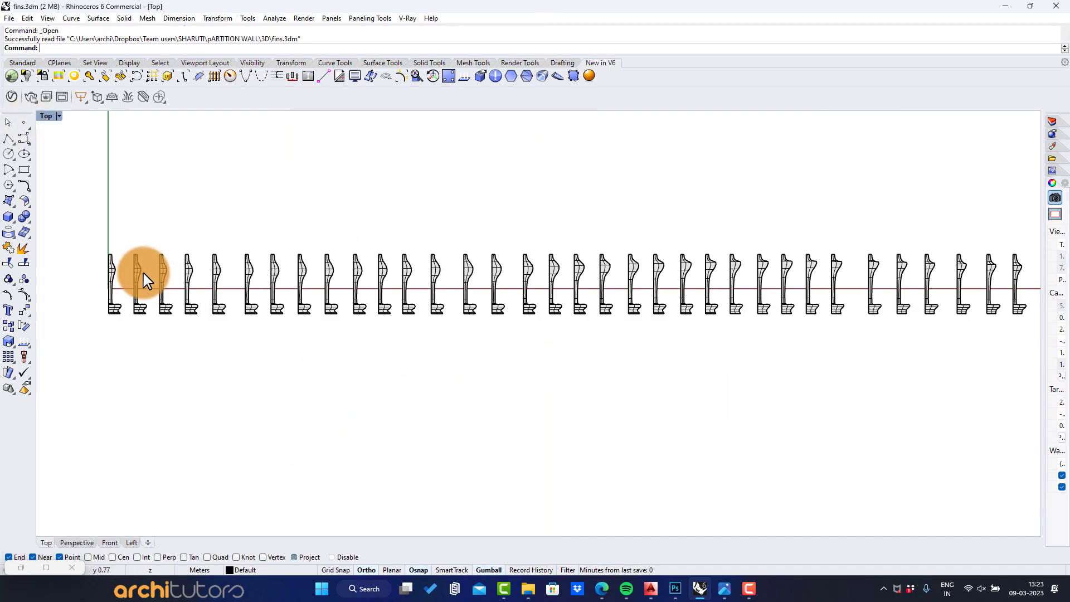
# - Examine the row of separated fin profiles in fins.3dm in the Top view and in the four-viewport layout
pyautogui.scroll(-8, 144, 273)
pyautogui.scroll(6, 765, 267)
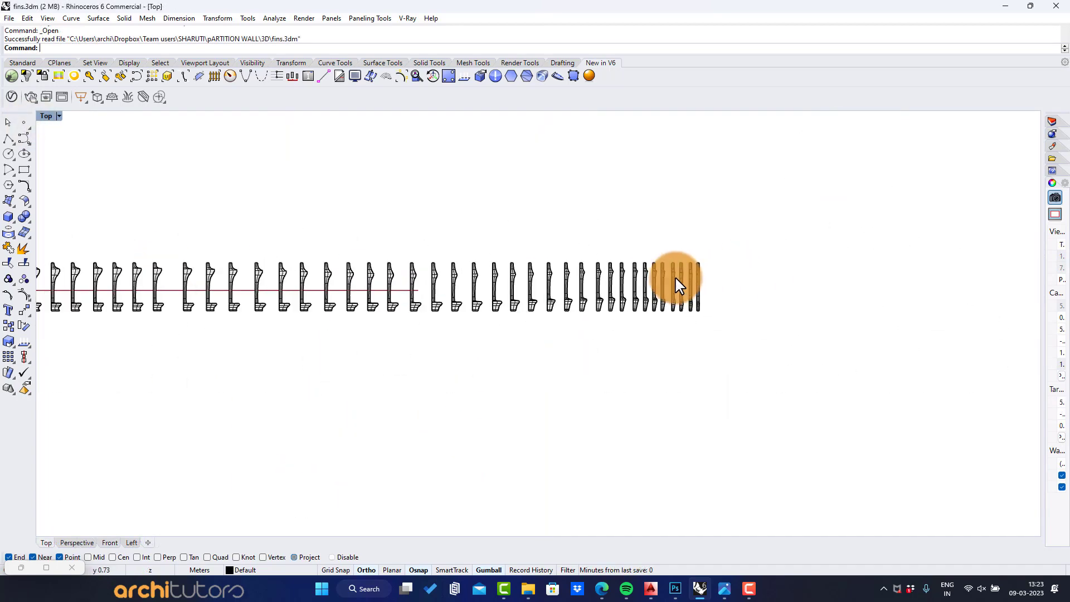
pyautogui.scroll(10, 676, 277)
pyautogui.scroll(-8, 769, 296)
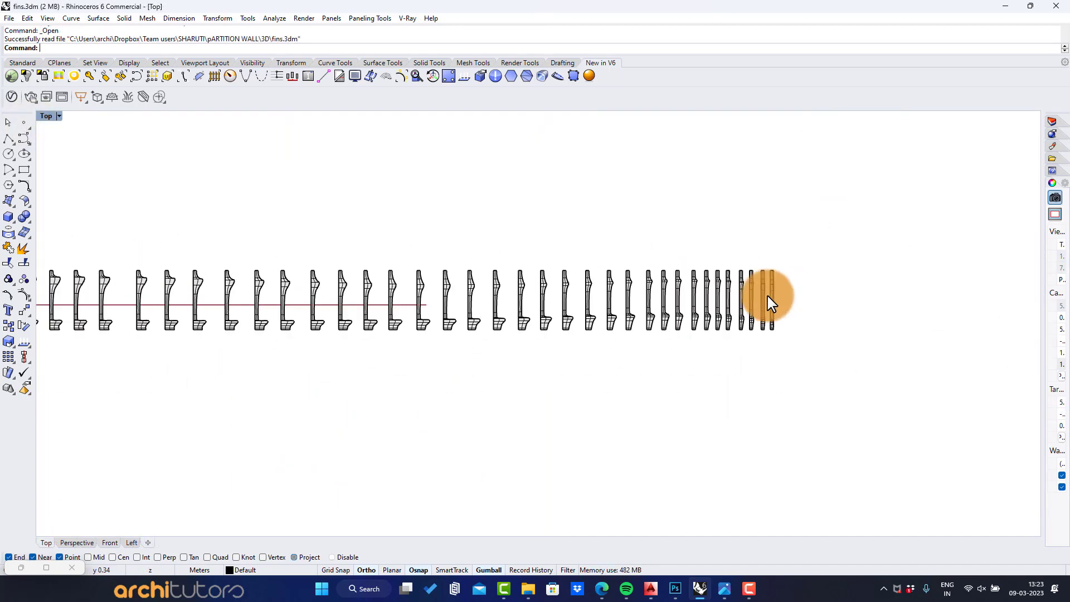
pyautogui.doubleClick(45, 116)
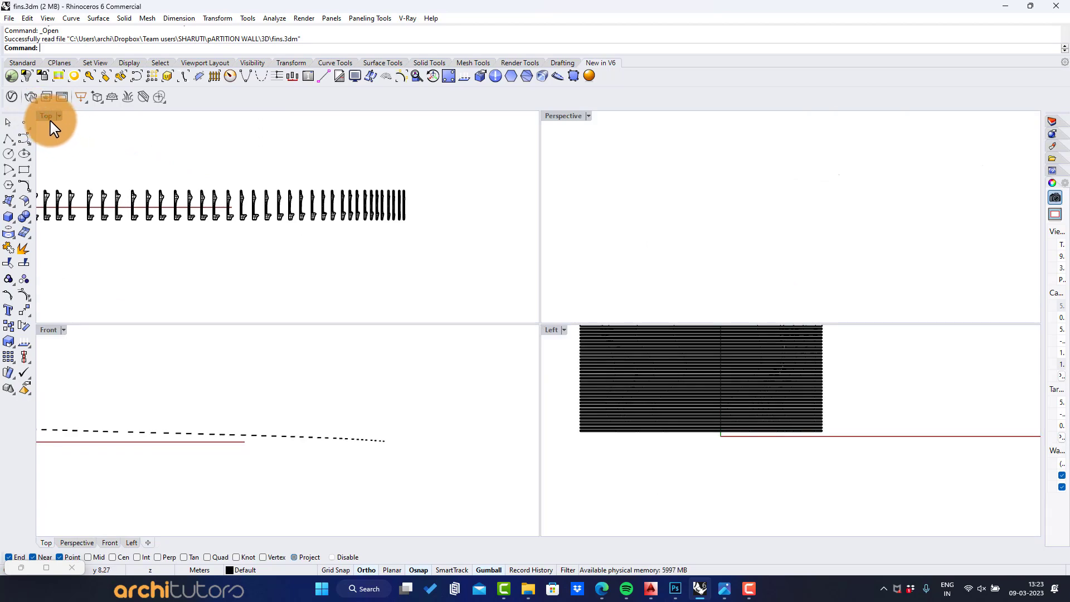
pyautogui.doubleClick(49, 117)
pyautogui.scroll(-3, 641, 337)
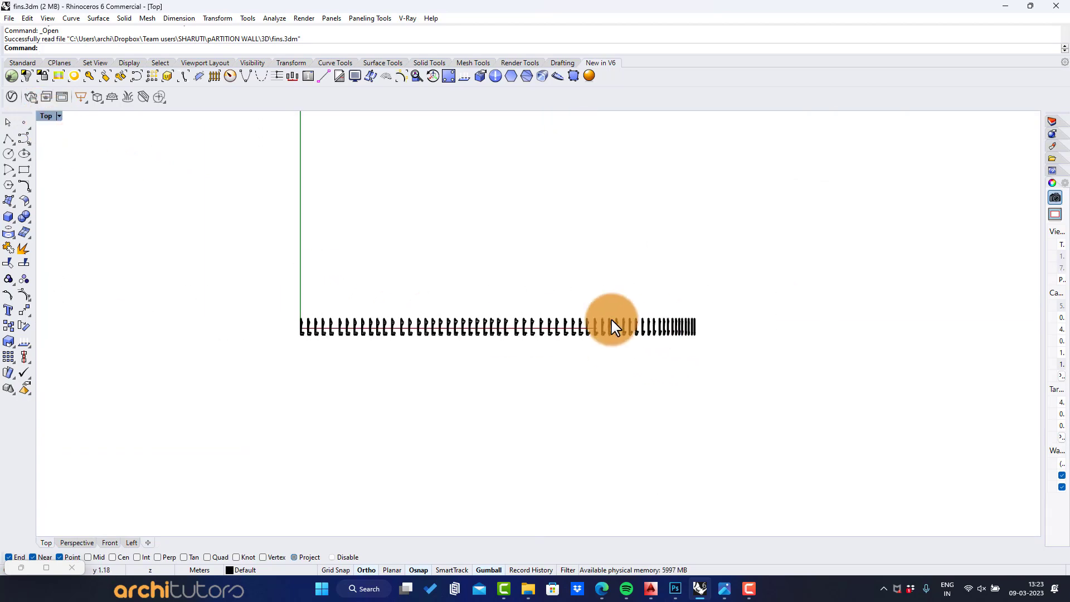
pyautogui.scroll(4, 613, 326)
pyautogui.scroll(-2, 455, 350)
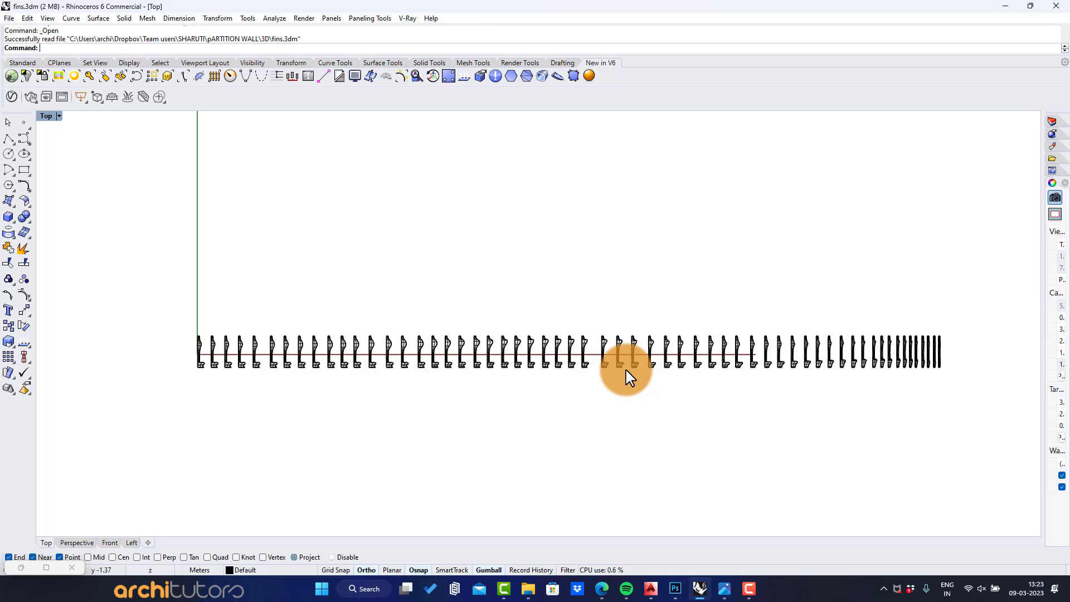
# - Select all the laid-out fin profiles in the Top view and export only them in AutoCAD Drawing (*.dwg) format as fins.dwg
pyautogui.scroll(2, 627, 373)
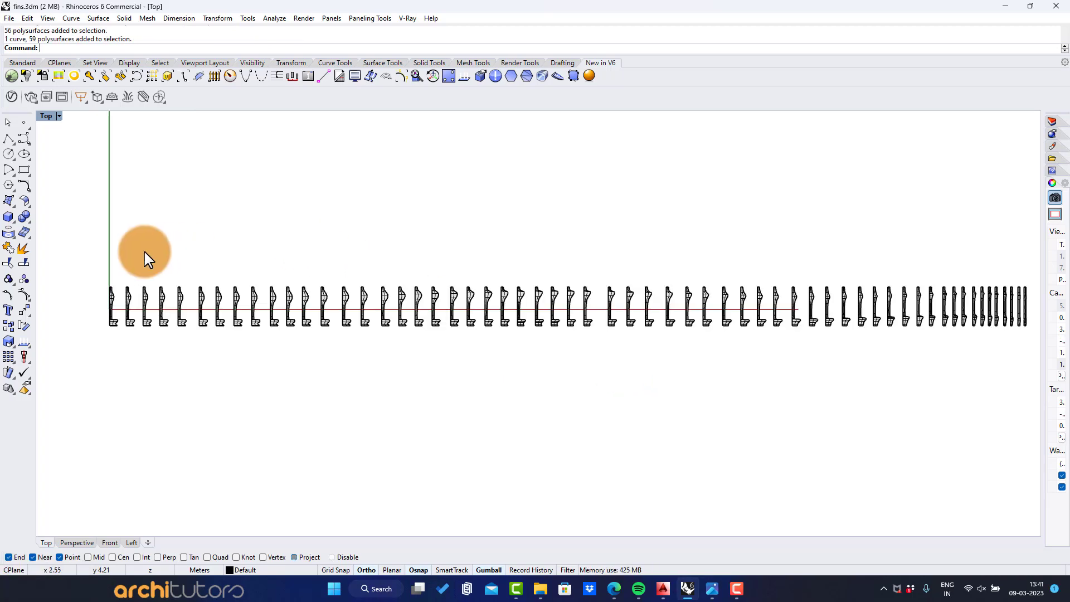
pyautogui.scroll(-2, 143, 251)
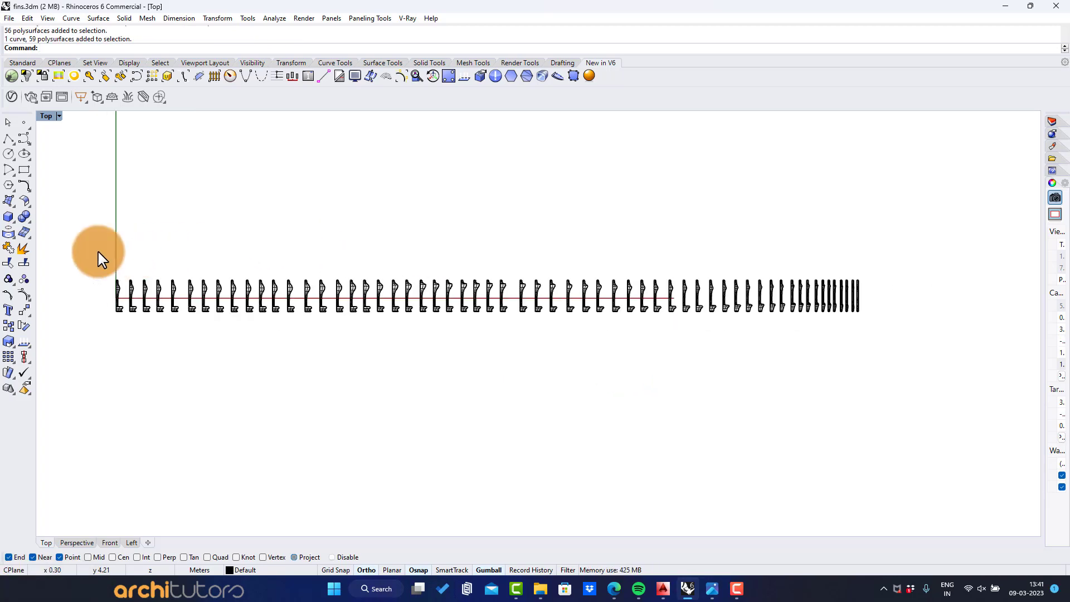
pyautogui.moveTo(727, 368); pyautogui.dragTo(893, 366)
pyautogui.scroll(2, 178, 272)
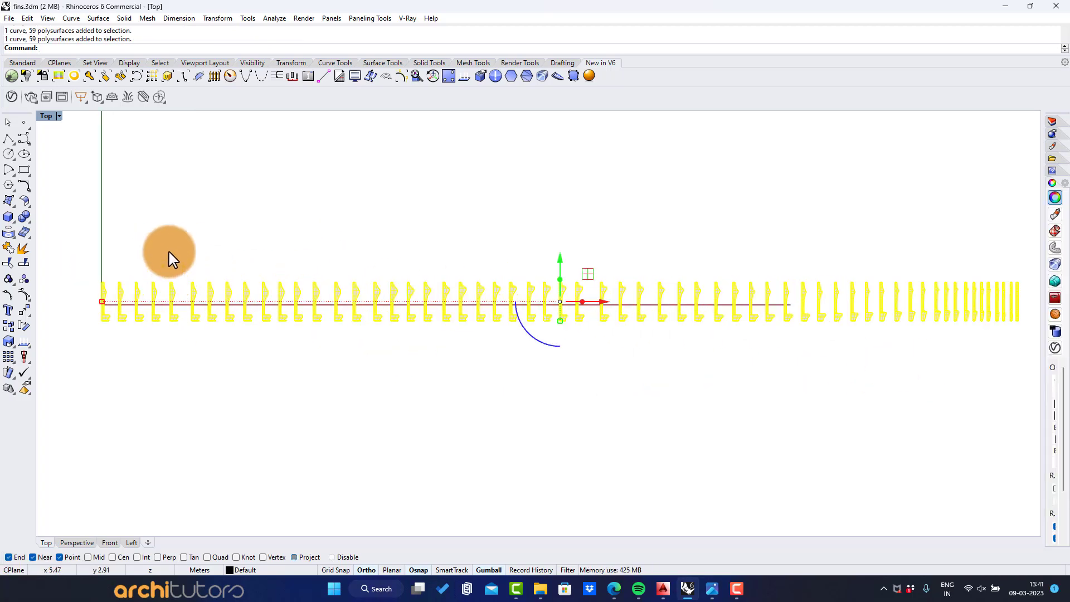
pyautogui.click(9, 17)
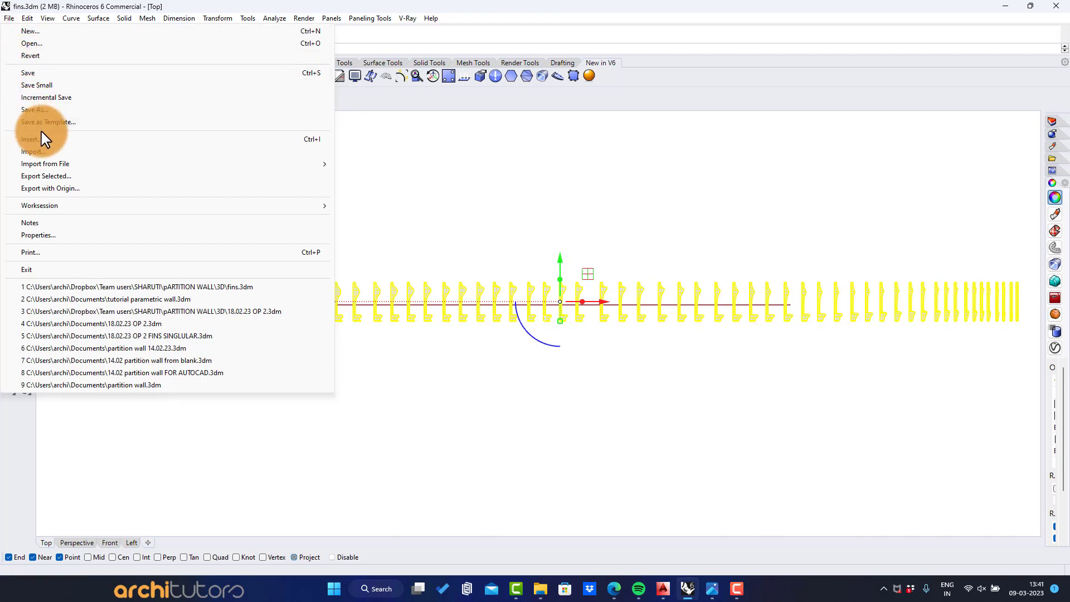
pyautogui.click(48, 176)
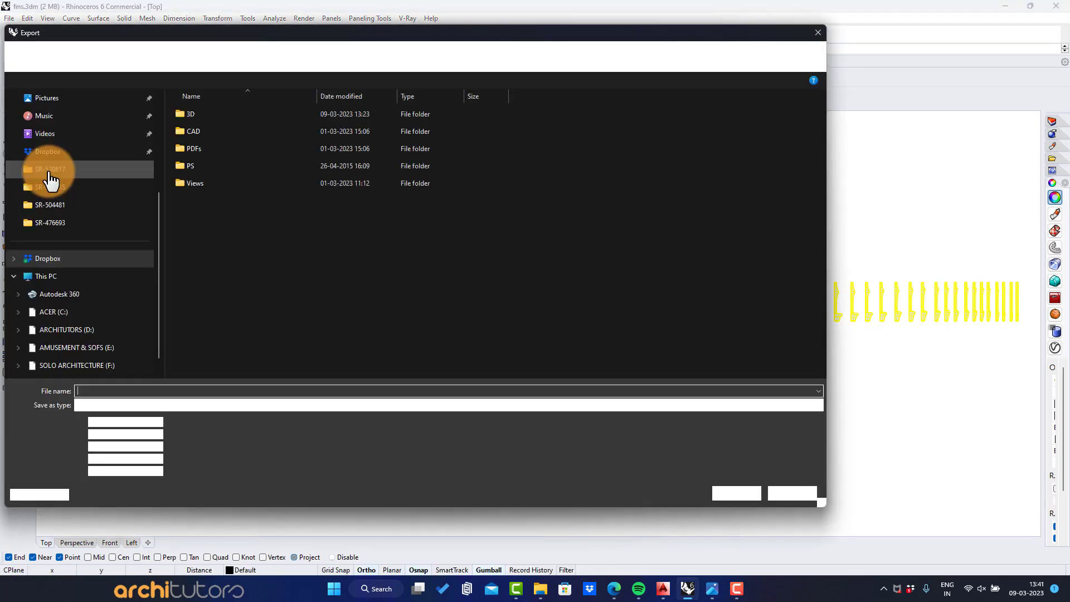
pyautogui.click(139, 404)
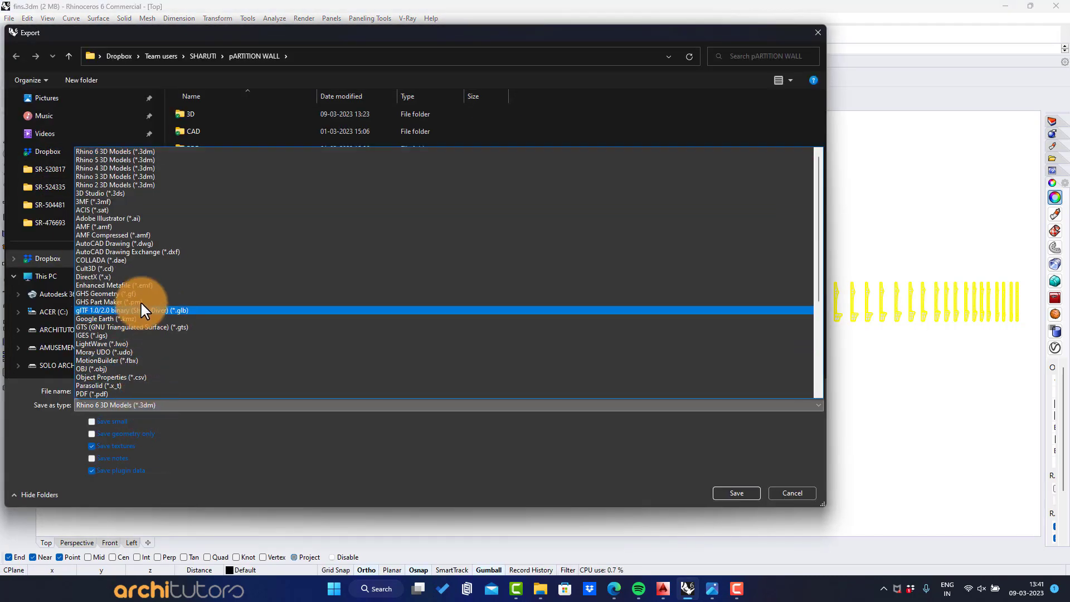
pyautogui.scroll(-1, 169, 163)
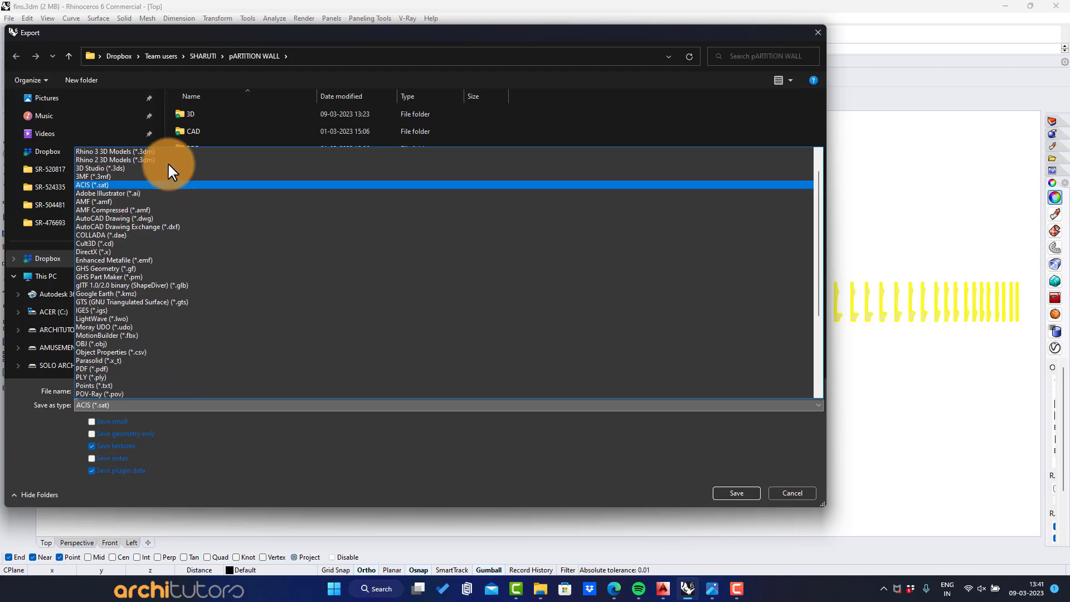
pyautogui.click(149, 219)
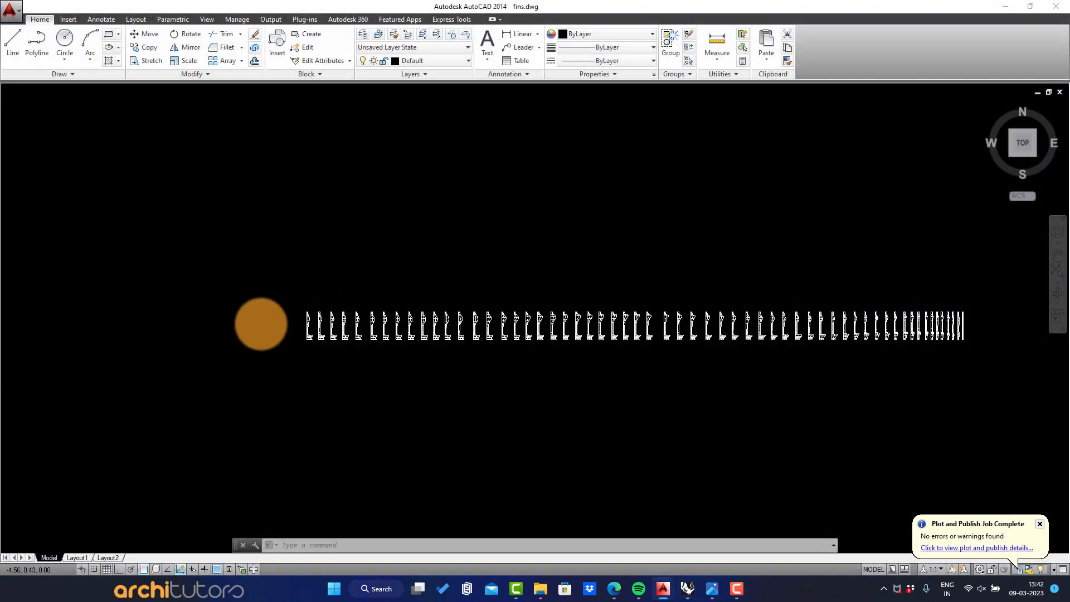
# - Switch to AutoCAD and examine the exported fin profiles along the whole row in fins.dwg
pyautogui.scroll(10, 258, 325)
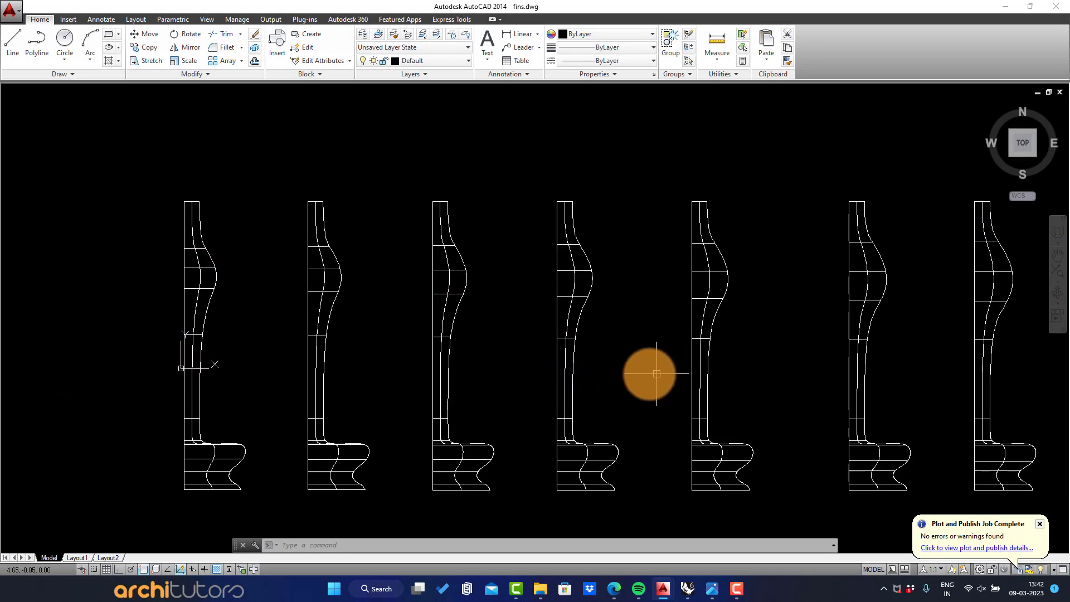
pyautogui.scroll(-8, 657, 373)
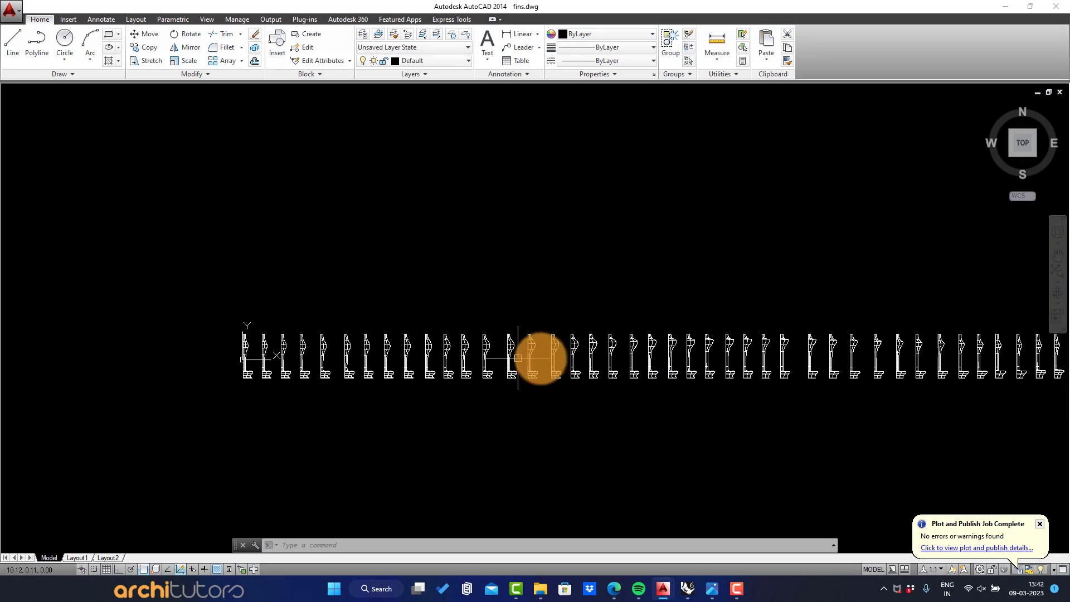
pyautogui.moveTo(979, 353); pyautogui.dragTo(530, 351, button='middle')
pyautogui.scroll(8, 803, 350)
pyautogui.moveTo(928, 360)
pyautogui.mouseDown(button='middle')
pyautogui.moveTo(398, 366)
pyautogui.moveTo(651, 360)
pyautogui.mouseUp(button='middle')
pyautogui.scroll(-6, 651, 358)
pyautogui.moveTo(212, 363); pyautogui.dragTo(623, 338, button='middle')
pyautogui.moveTo(338, 345); pyautogui.dragTo(770, 354, button='middle')
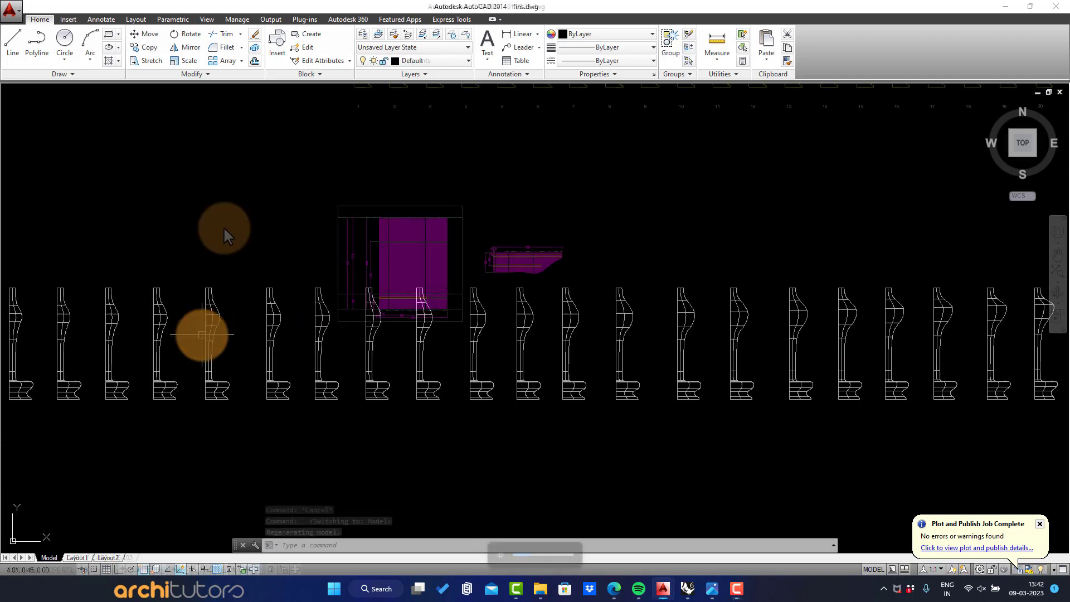
# - Examine the wall sections in 01.03.23.dwg, including the fin contours, the dashed support members and the fin numbering
pyautogui.scroll(8, 402, 208)
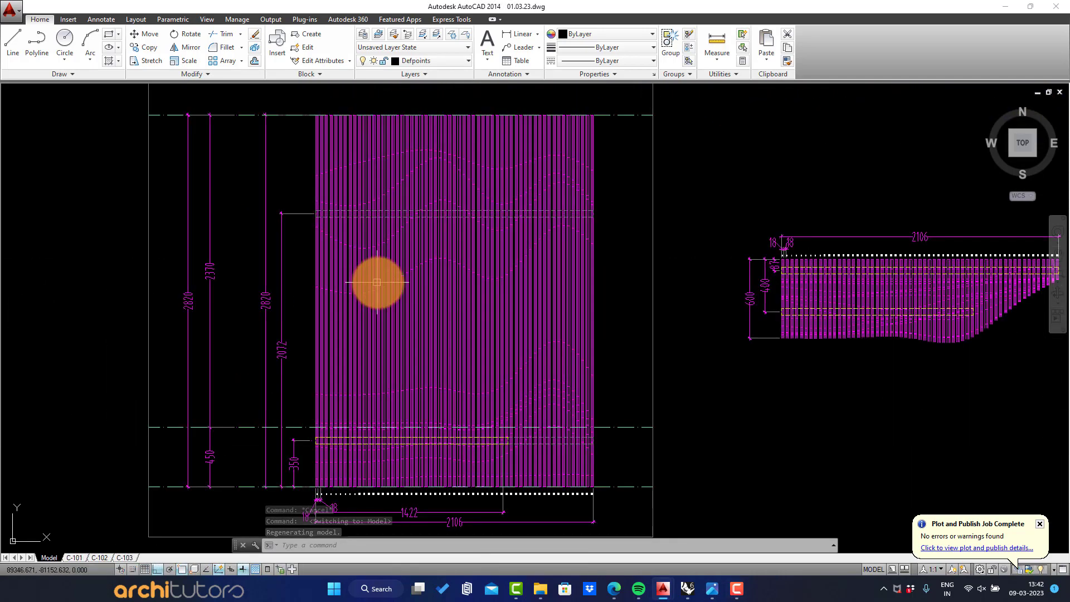
pyautogui.scroll(3, 378, 283)
pyautogui.scroll(-3, 319, 227)
pyautogui.scroll(6, 452, 177)
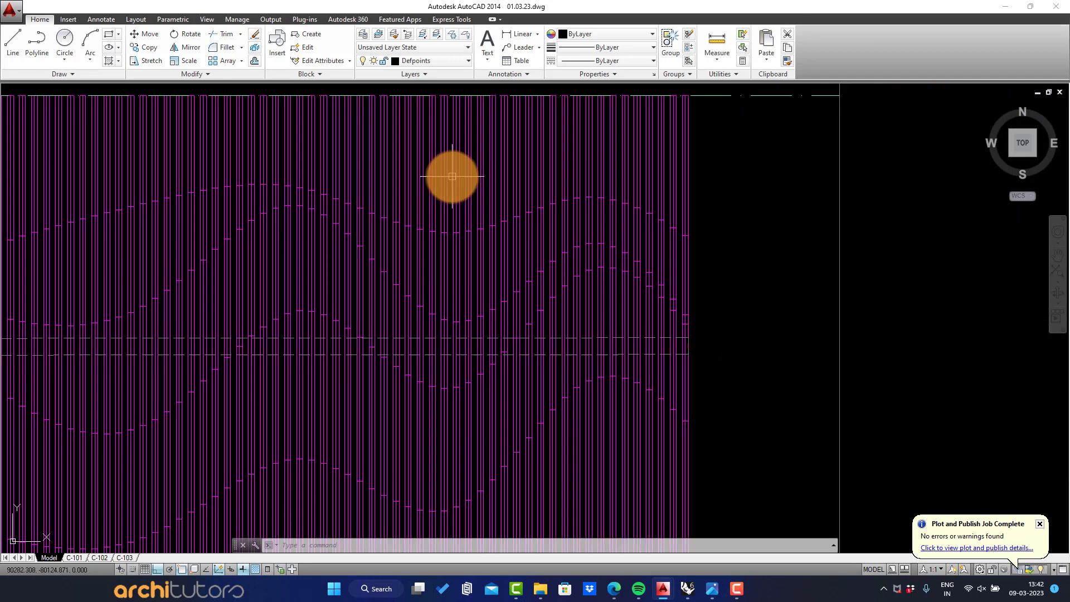
pyautogui.scroll(-5, 362, 273)
pyautogui.scroll(1, 317, 418)
pyautogui.scroll(4, 425, 365)
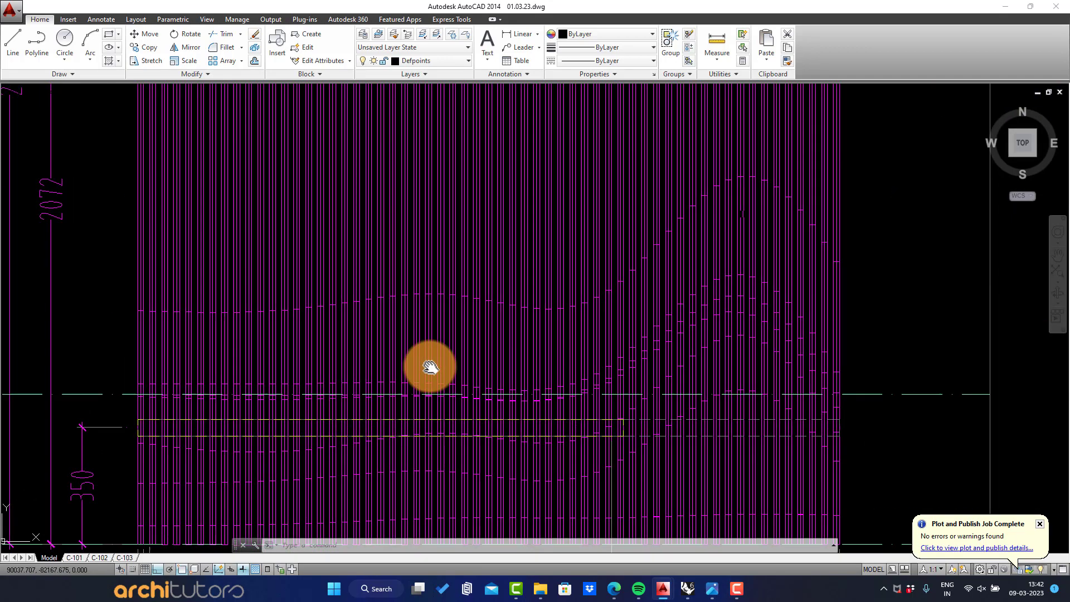
pyautogui.scroll(-4, 485, 295)
pyautogui.scroll(2, 375, 329)
pyautogui.scroll(4, 347, 339)
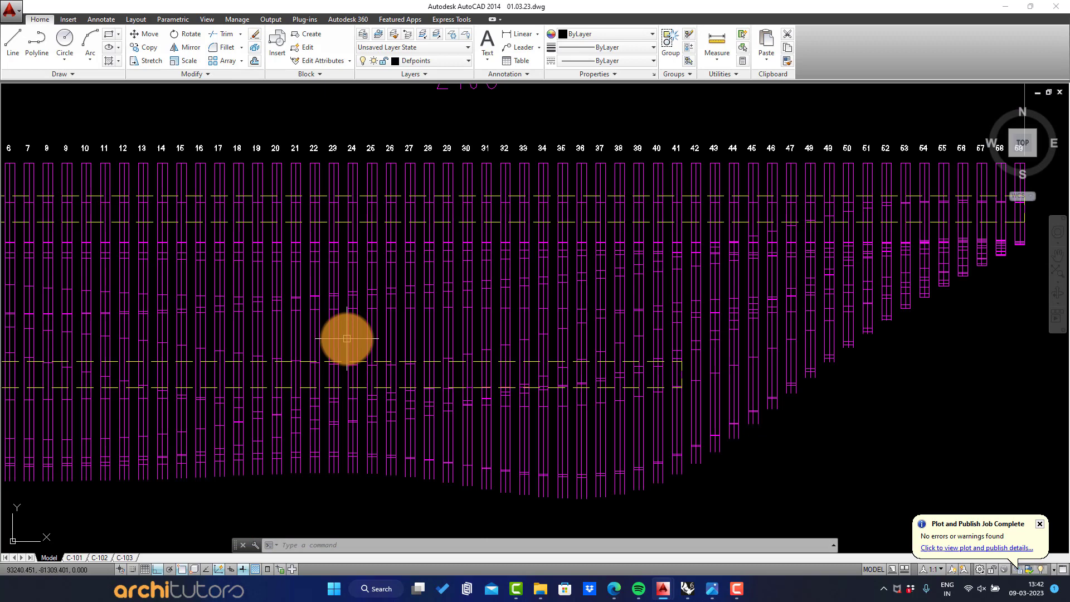
pyautogui.scroll(-3, 347, 339)
pyautogui.scroll(-2, 426, 345)
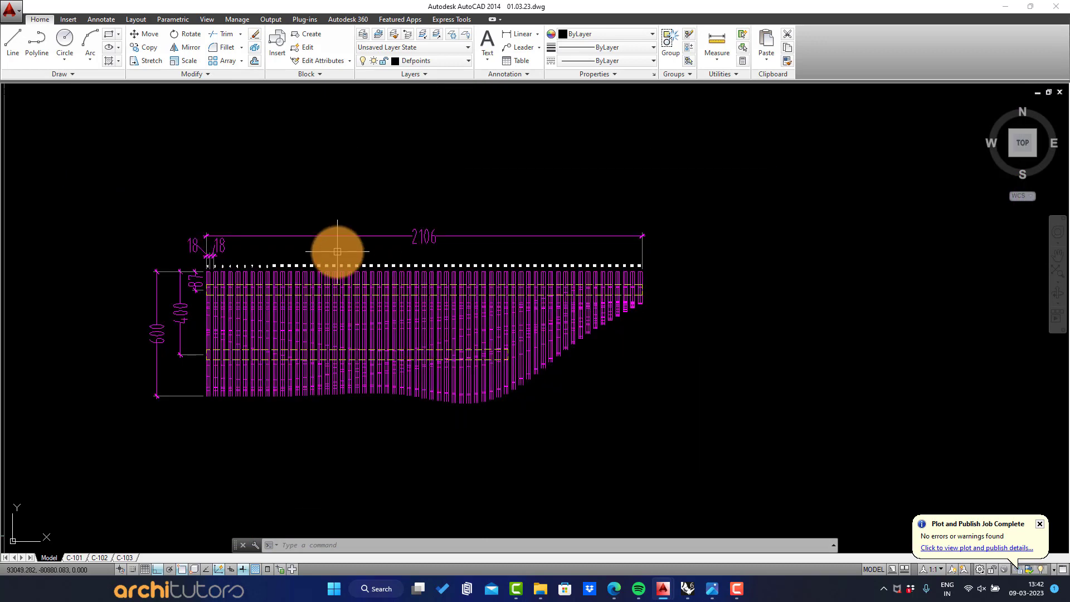
# - Inspect the lower row of numbered fin outlines with their square holes, from fin 1 to fin 59
pyautogui.moveTo(362, 350); pyautogui.dragTo(374, 388, button='middle')
pyautogui.scroll(-2, 374, 388)
pyautogui.moveTo(329, 236); pyautogui.dragTo(325, 440, button='middle')
pyautogui.scroll(-3, 326, 438)
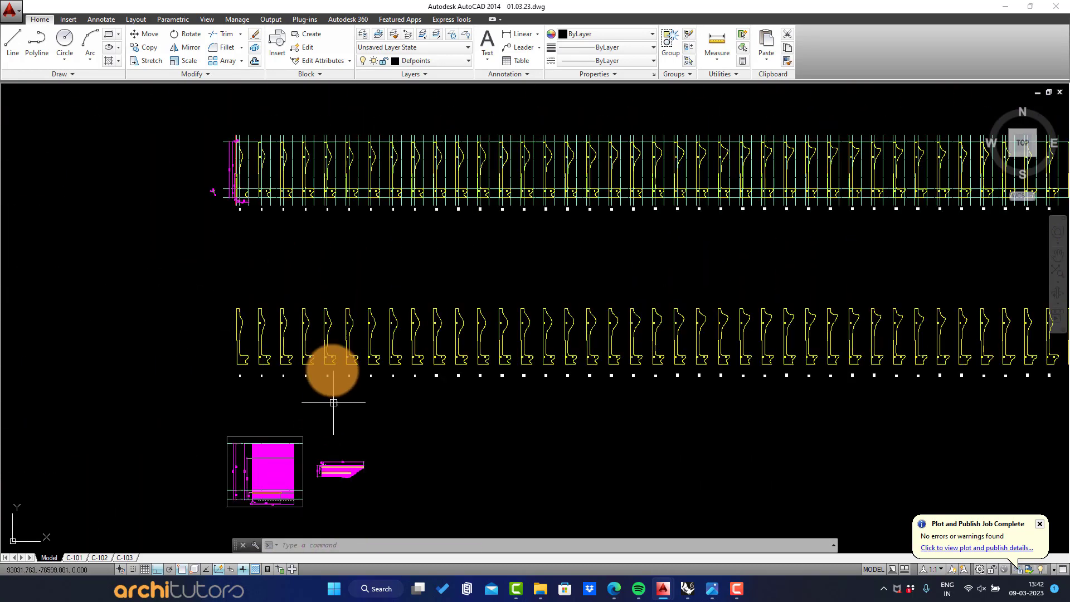
pyautogui.scroll(4, 240, 322)
pyautogui.scroll(2, 526, 375)
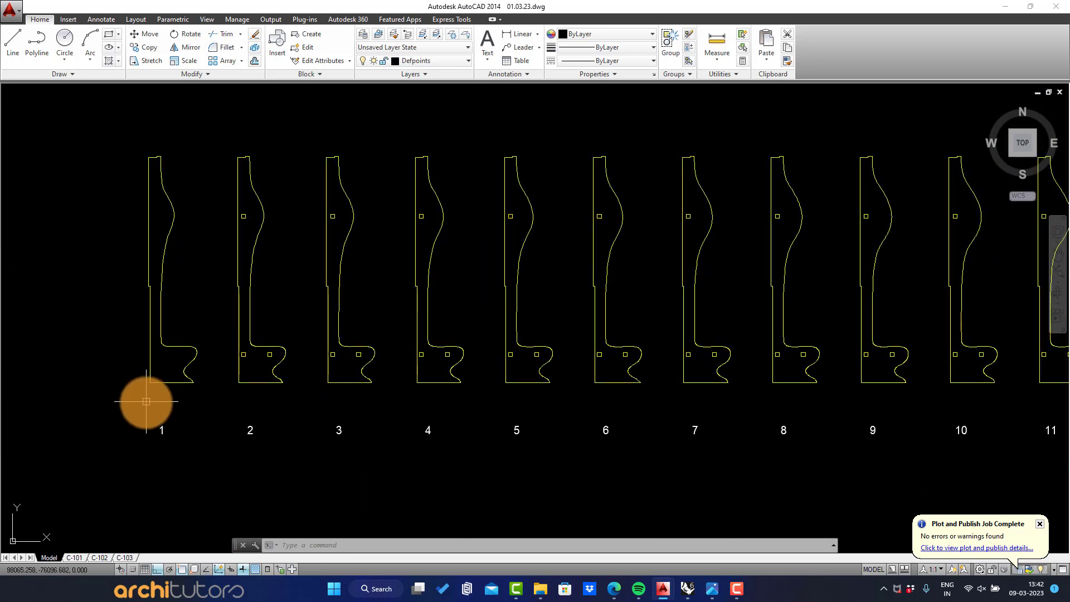
pyautogui.scroll(2, 201, 410)
pyautogui.click(214, 404)
pyautogui.click(169, 445)
pyautogui.scroll(-2, 427, 402)
pyautogui.press('Escape')
pyautogui.moveTo(576, 413); pyautogui.dragTo(318, 430, button='middle')
pyautogui.scroll(-2, 317, 429)
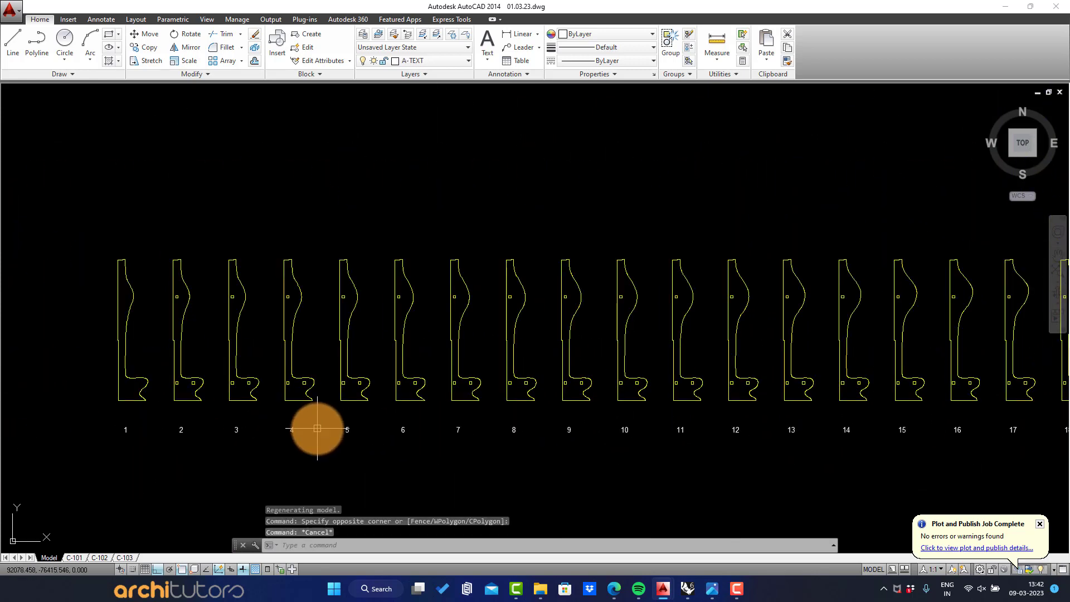
pyautogui.moveTo(862, 392); pyautogui.dragTo(108, 400, button='middle')
pyautogui.moveTo(779, 439); pyautogui.dragTo(141, 358, button='middle')
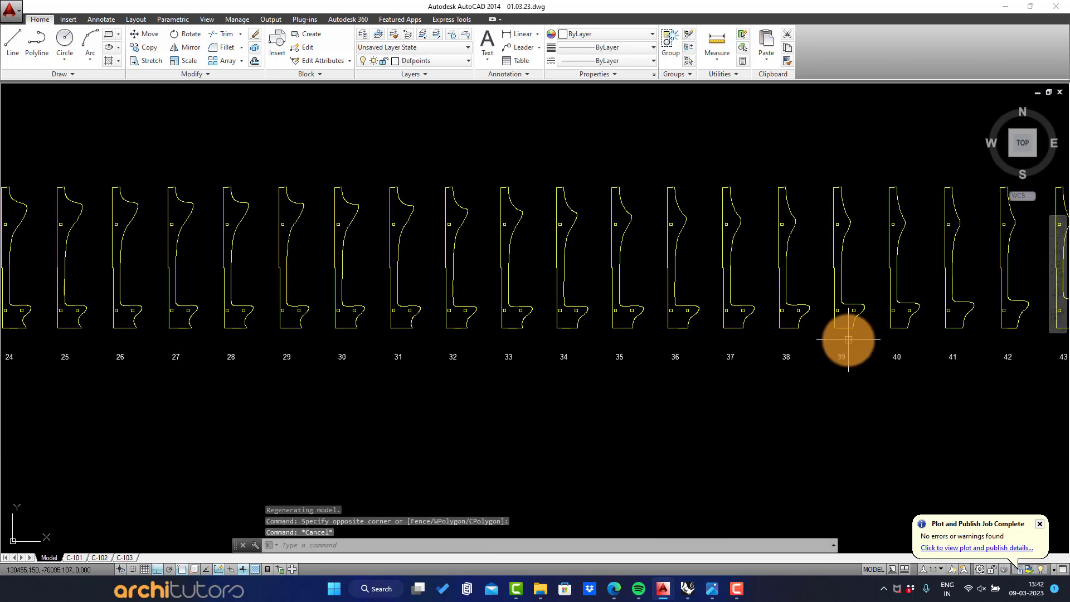
pyautogui.moveTo(842, 340); pyautogui.dragTo(173, 385, button='middle')
pyautogui.scroll(-2, 173, 385)
pyautogui.scroll(3, 600, 361)
pyautogui.scroll(-2, 595, 363)
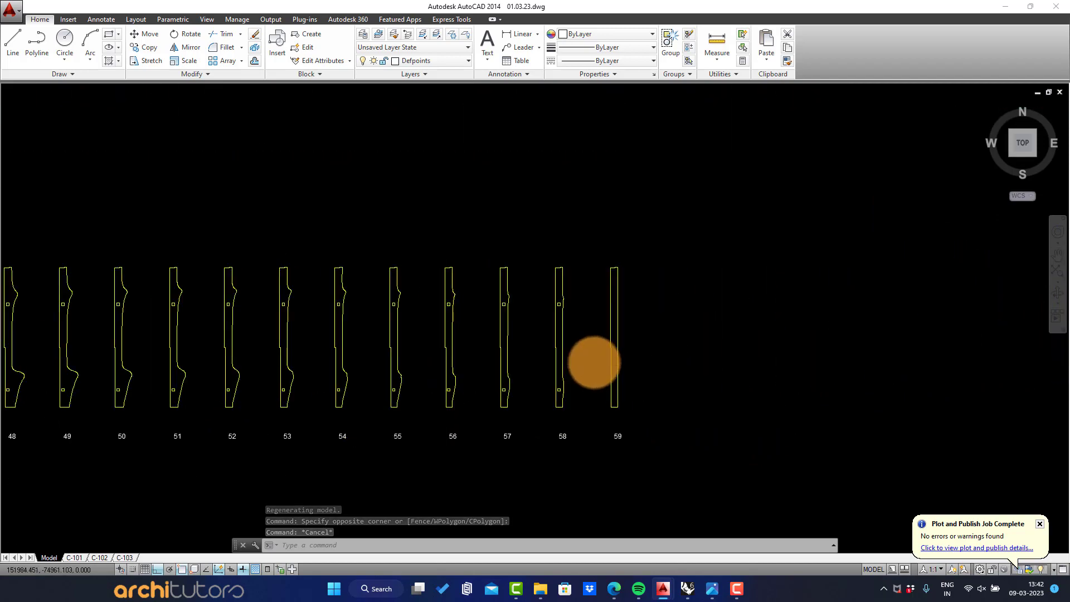
pyautogui.scroll(-1, 450, 303)
# - Examine the upper ends of the fins in the dimensioned row, including the grid lines, top notches and square holes
pyautogui.moveTo(450, 303); pyautogui.dragTo(853, 396, button='middle')
pyautogui.moveTo(144, 303); pyautogui.dragTo(609, 300, button='middle')
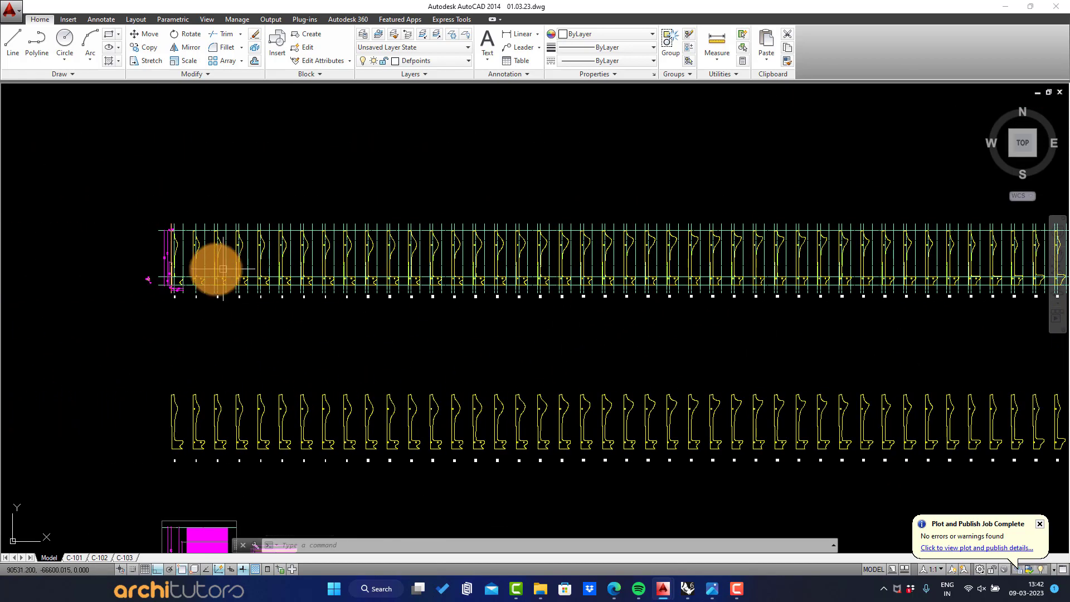
pyautogui.scroll(5, 170, 254)
pyautogui.scroll(2, 151, 280)
pyautogui.scroll(1, 121, 234)
pyautogui.moveTo(121, 235); pyautogui.dragTo(258, 448, button='middle')
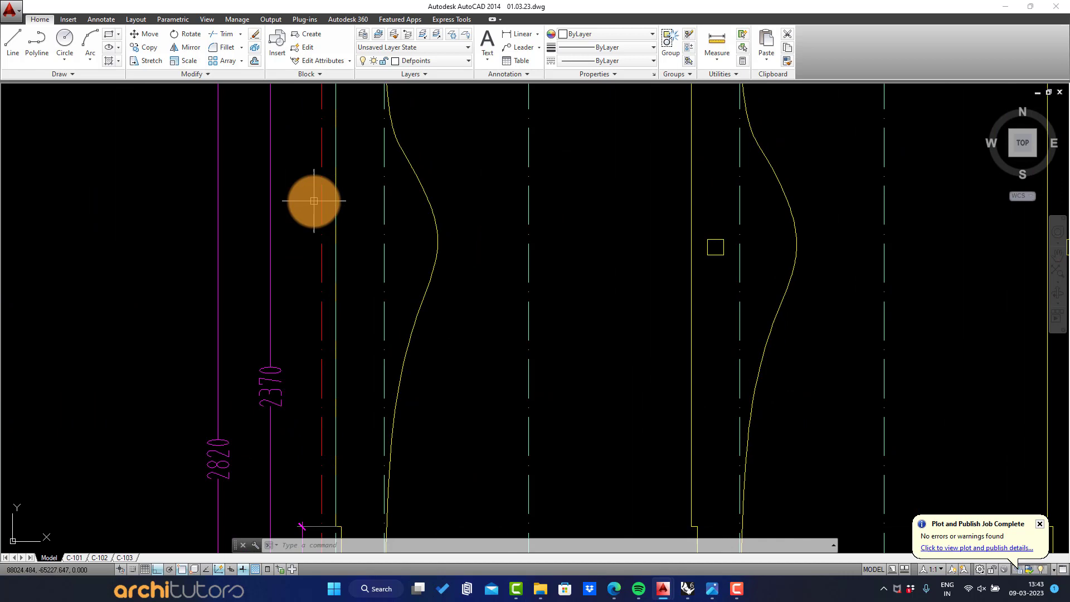
pyautogui.scroll(-1, 313, 200)
pyautogui.moveTo(311, 200); pyautogui.dragTo(309, 329, button='middle')
pyautogui.scroll(1, 304, 168)
pyautogui.scroll(-1, 322, 262)
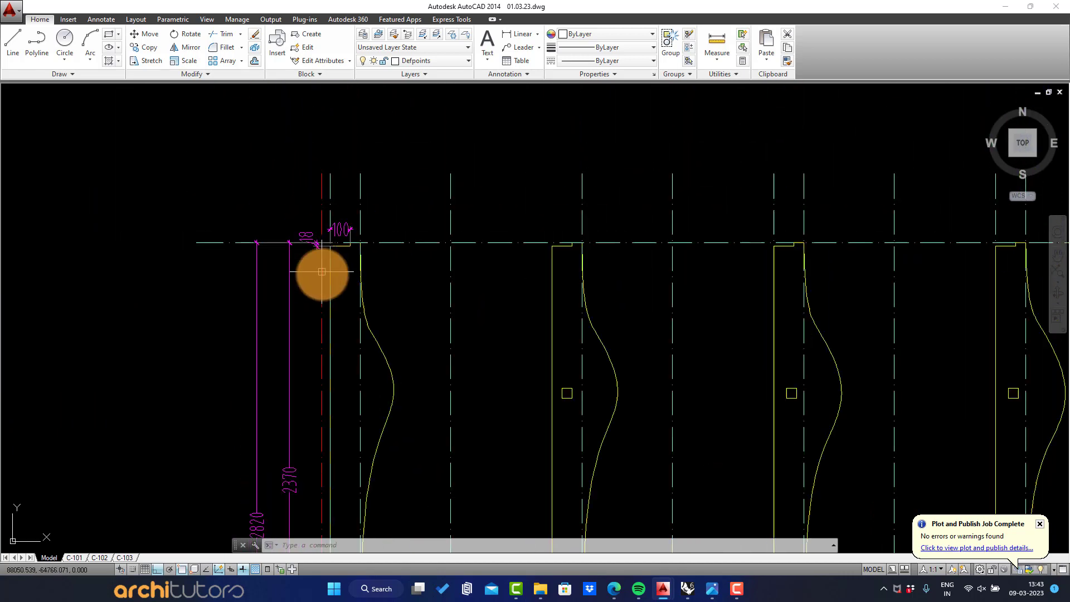
pyautogui.scroll(-1, 323, 269)
pyautogui.moveTo(325, 268); pyautogui.dragTo(332, 163, button='middle')
pyautogui.scroll(2, 499, 139)
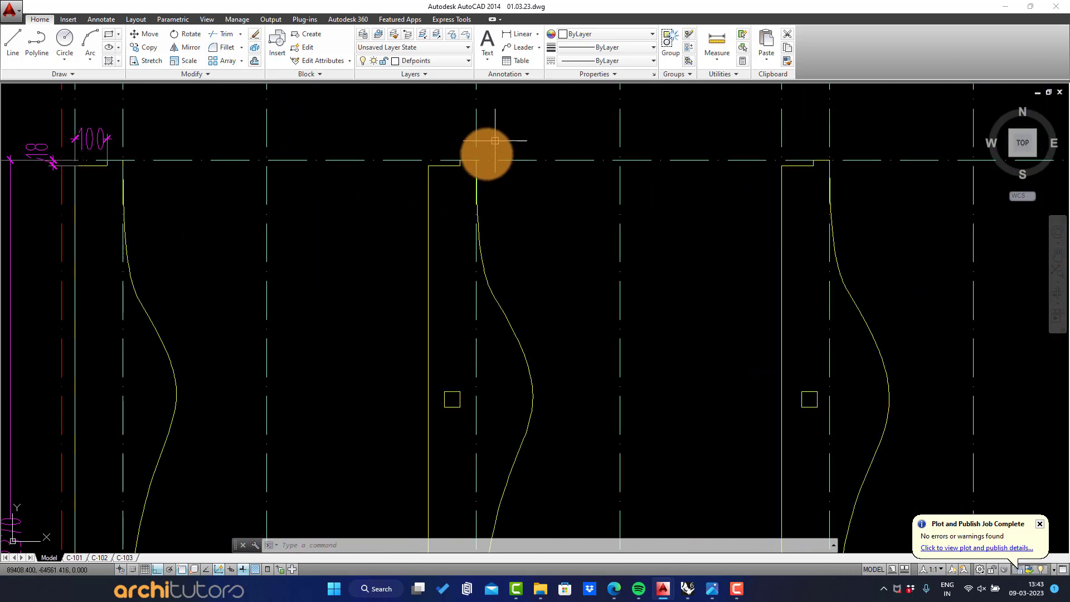
# - Examine the back recess, base dimensions and square hold-block detail in the dimensioned fin row
pyautogui.scroll(-1, 413, 346)
pyautogui.moveTo(413, 346); pyautogui.dragTo(421, 191, button='middle')
pyautogui.scroll(-1, 411, 200)
pyautogui.moveTo(313, 337); pyautogui.dragTo(306, 271, button='middle')
pyautogui.scroll(3, 249, 228)
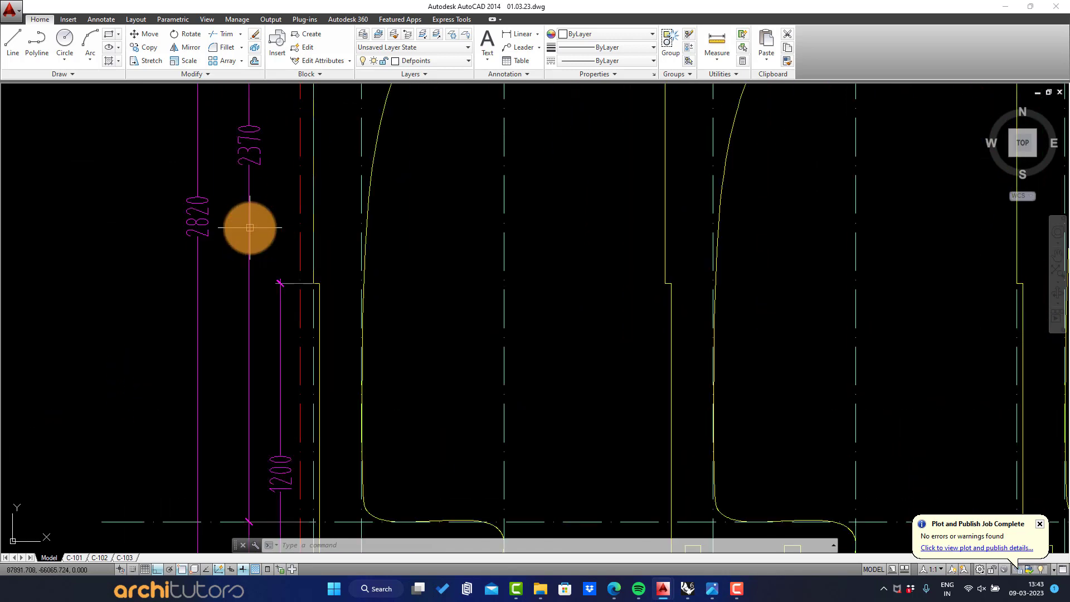
pyautogui.scroll(-2, 349, 272)
pyautogui.scroll(-1, 317, 380)
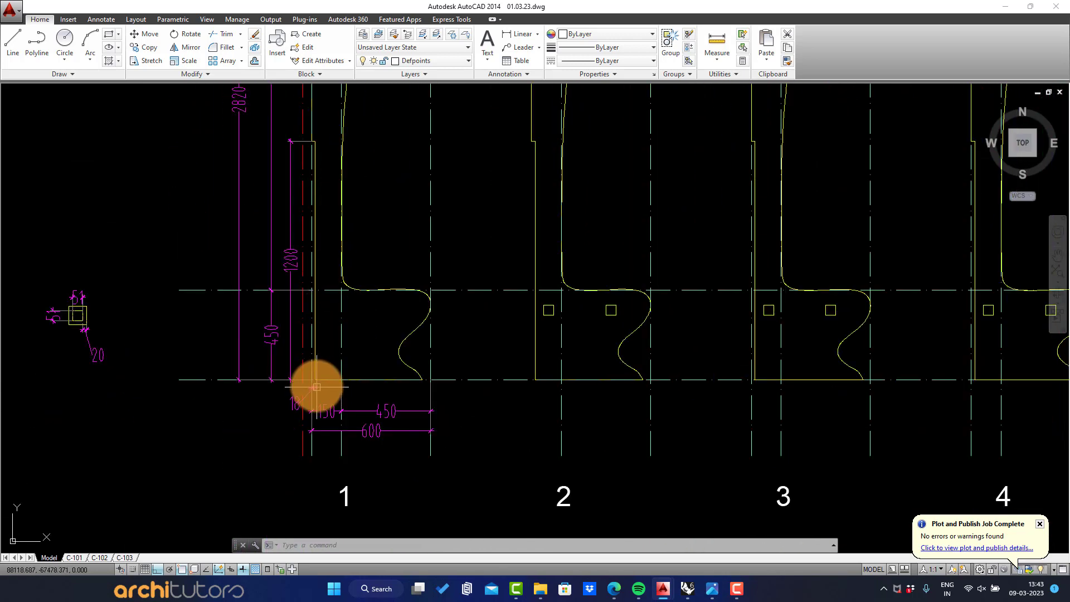
pyautogui.scroll(4, 67, 315)
pyautogui.scroll(-4, 270, 334)
pyautogui.scroll(-2, 538, 277)
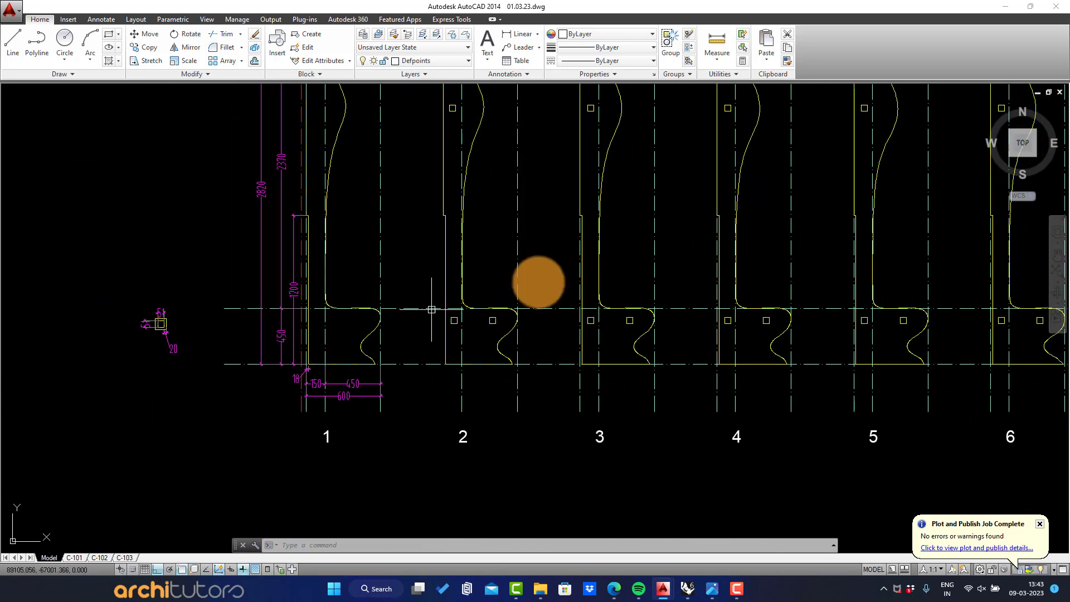
pyautogui.moveTo(537, 277)
pyautogui.mouseDown(button='middle')
pyautogui.moveTo(470, 344)
pyautogui.moveTo(439, 351)
pyautogui.mouseUp(button='middle')
pyautogui.moveTo(375, 297); pyautogui.dragTo(342, 354, button='middle')
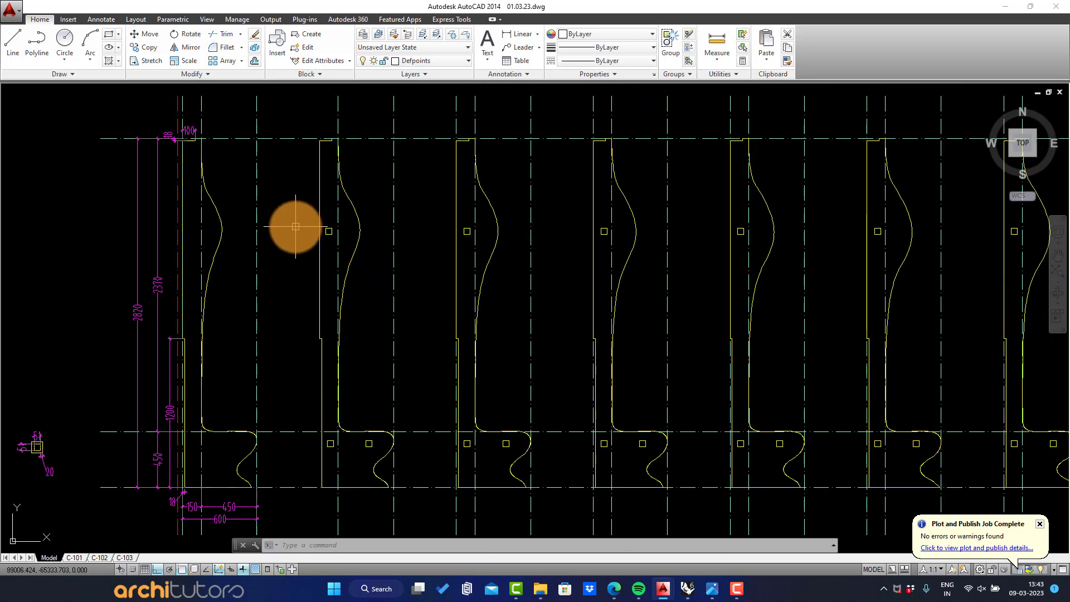
# - Return to the dimensioned plan section of the wall and inspect its fin numbers and spacing
pyautogui.scroll(-3, 295, 226)
pyautogui.scroll(-2, 449, 334)
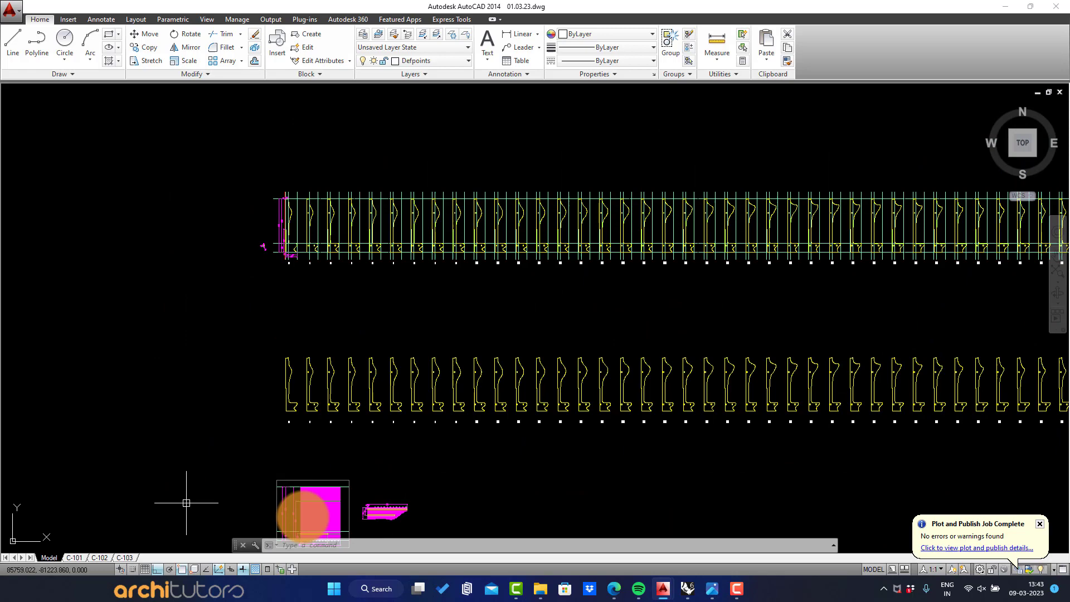
pyautogui.scroll(-3, 497, 376)
pyautogui.scroll(6, 375, 311)
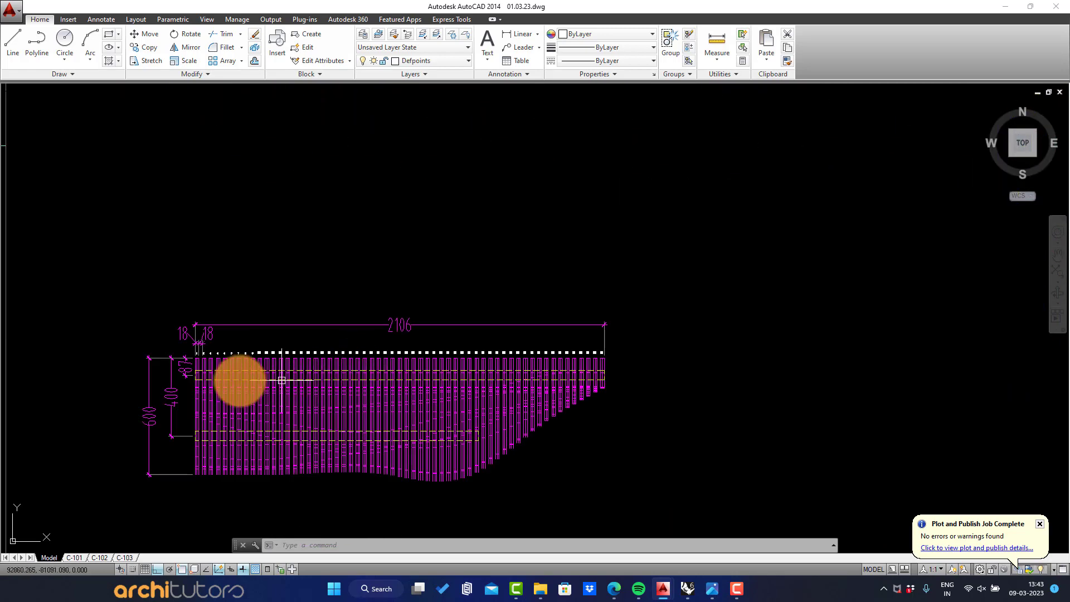
pyautogui.scroll(2, 240, 380)
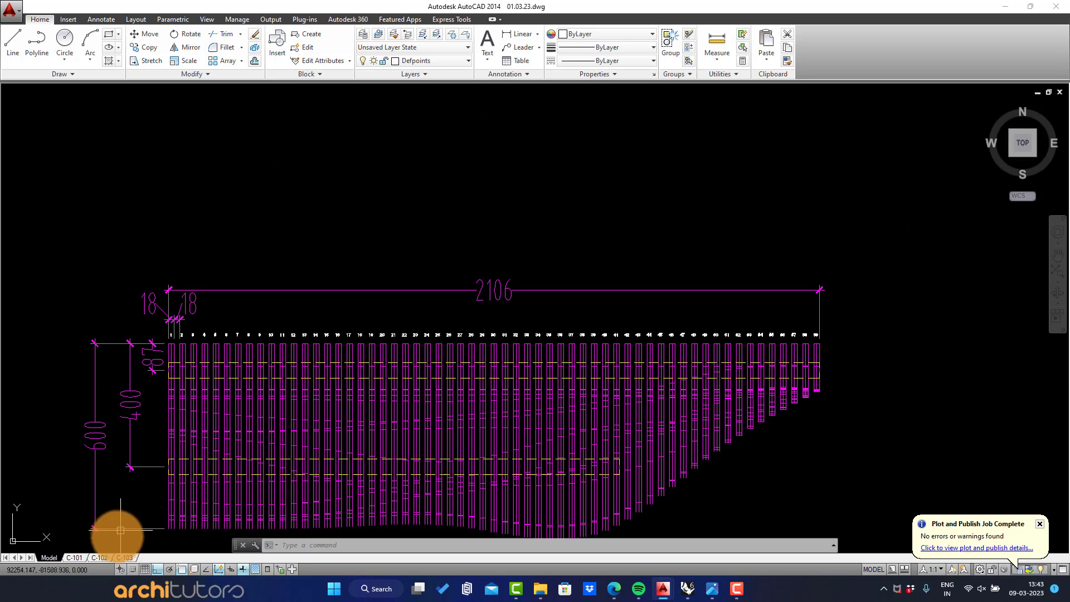
# - Switch to the C-103 sheet layout and open its plot settings
pyautogui.click(115, 554)
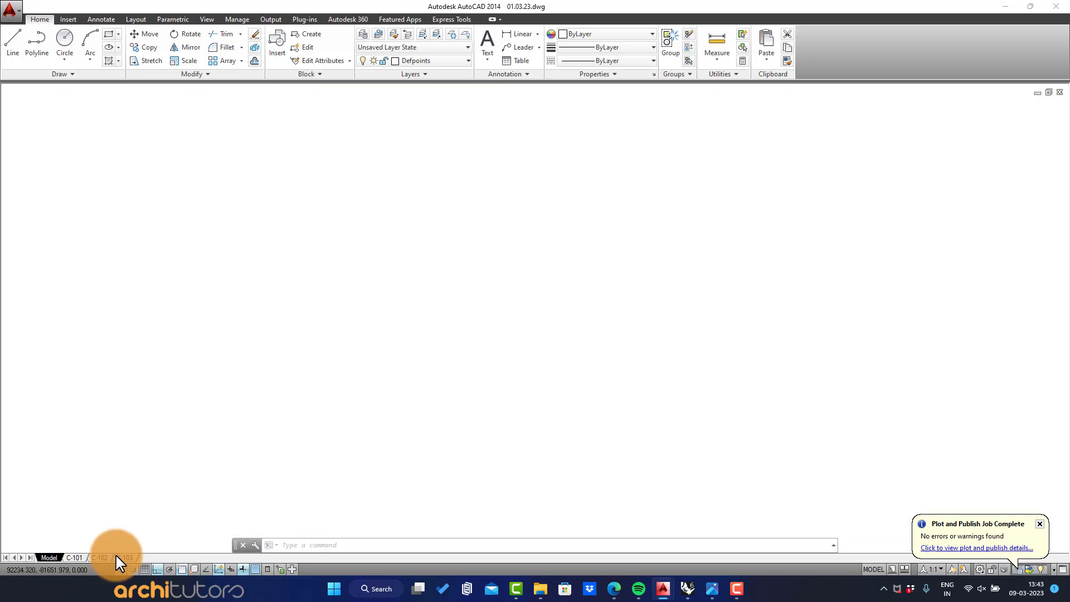
pyautogui.scroll(-3, 238, 395)
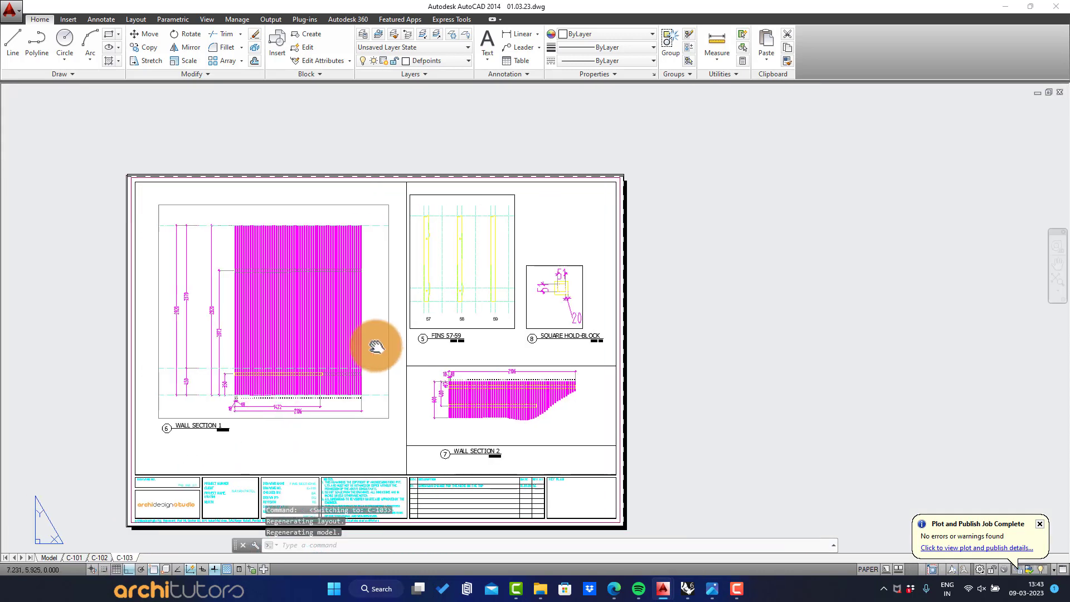
pyautogui.moveTo(375, 346); pyautogui.dragTo(396, 341, button='middle')
pyautogui.press('Escape')
pyautogui.press('Escape')
pyautogui.hotkey('ctrl', 'p')
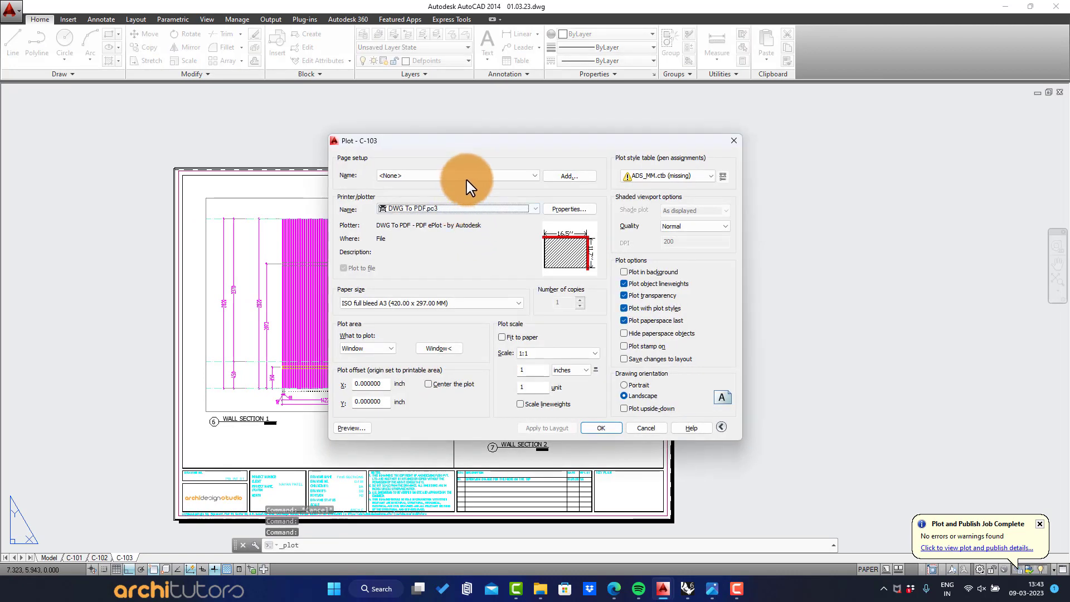
# - Replace the missing plot style table with the one listed directly below Screening 75%.ctb, and preview the C-103 plot
pyautogui.click(647, 176)
pyautogui.scroll(-1, 661, 282)
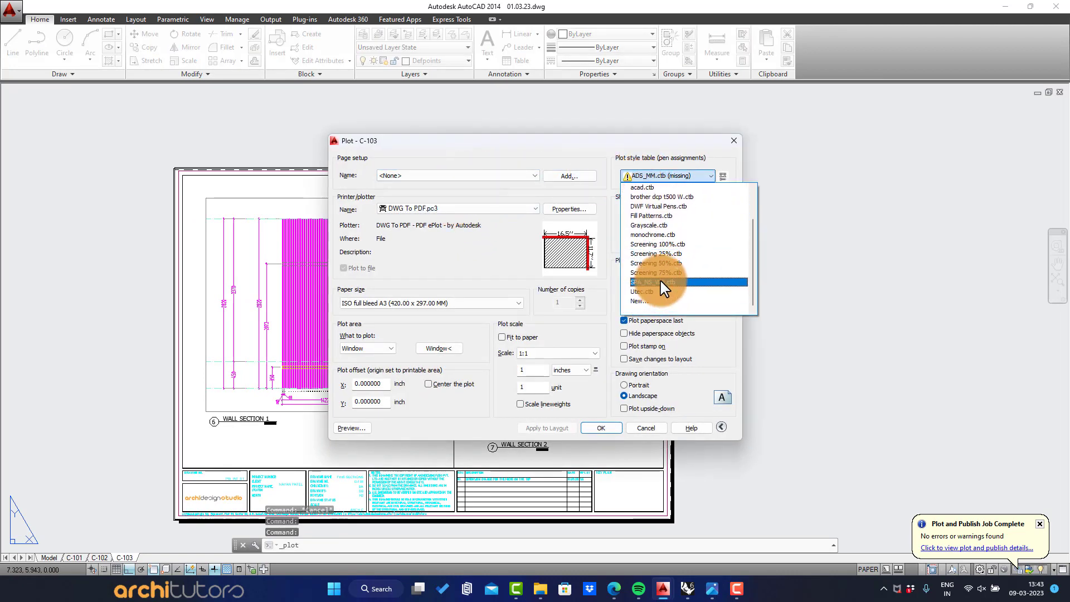
pyautogui.click(664, 282)
pyautogui.click(354, 433)
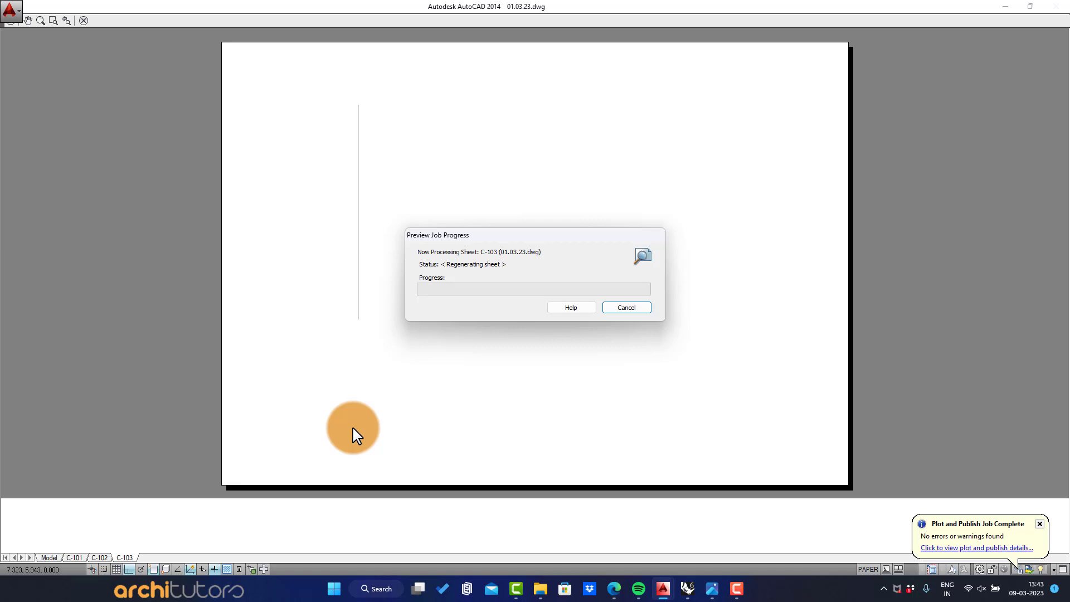
# - Examine Wall Section 1 in the plot preview, checking line weights around the dashed lower horizontal member and its 350 dimension
pyautogui.scroll(5, 440, 245)
pyautogui.scroll(4, 358, 255)
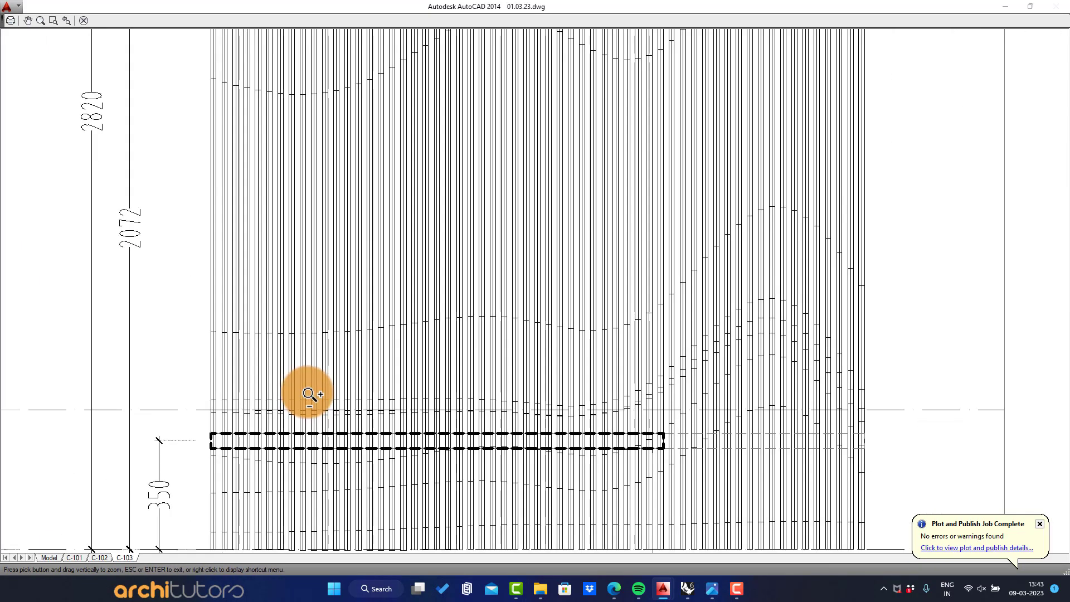
pyautogui.moveTo(321, 395); pyautogui.dragTo(325, 296, button='middle')
pyautogui.scroll(1, 348, 315)
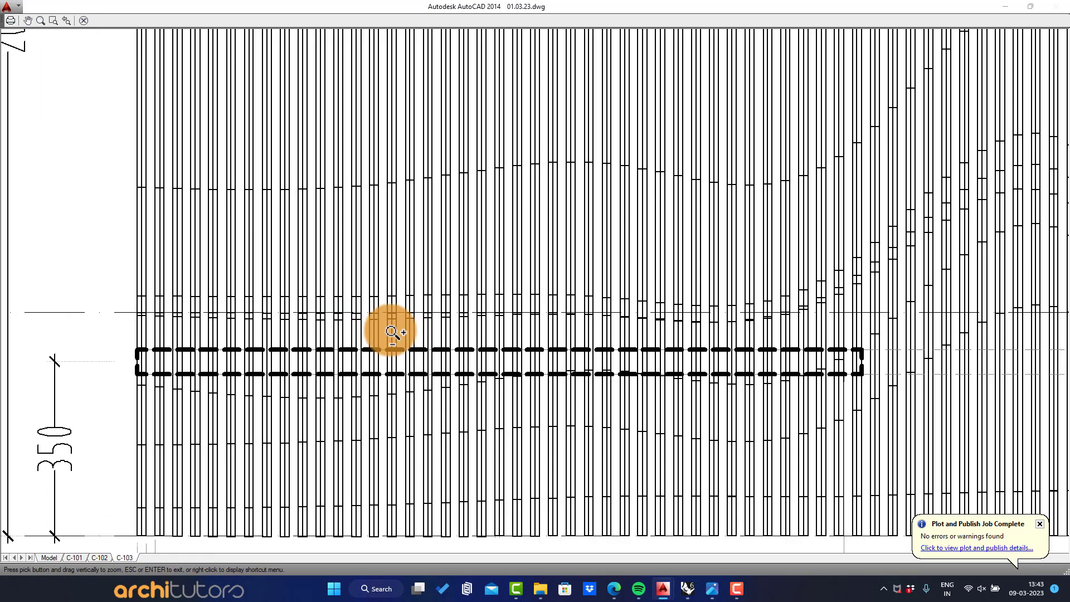
pyautogui.scroll(-1, 439, 326)
pyautogui.scroll(-1, 446, 328)
pyautogui.moveTo(501, 334); pyautogui.dragTo(179, 331, button='middle')
# - Inspect the previewed Fins 57-59, Square Hold-Block and Wall Section 2 details, including their line weights and dimensions
pyautogui.moveTo(705, 375); pyautogui.dragTo(238, 335, button='middle')
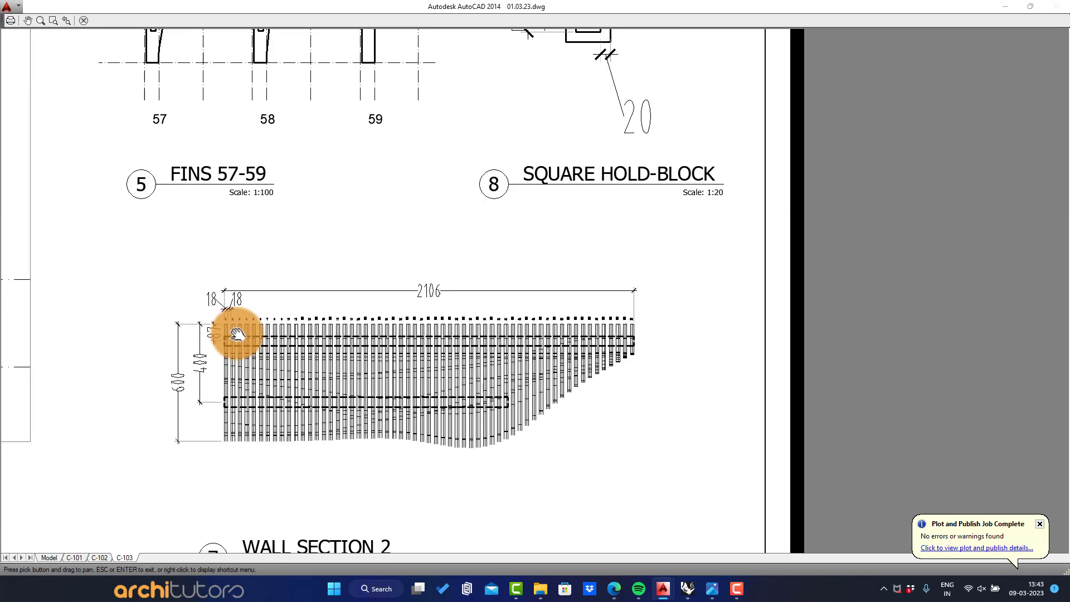
pyautogui.moveTo(432, 281); pyautogui.dragTo(447, 384, button='middle')
pyautogui.scroll(-2, 451, 386)
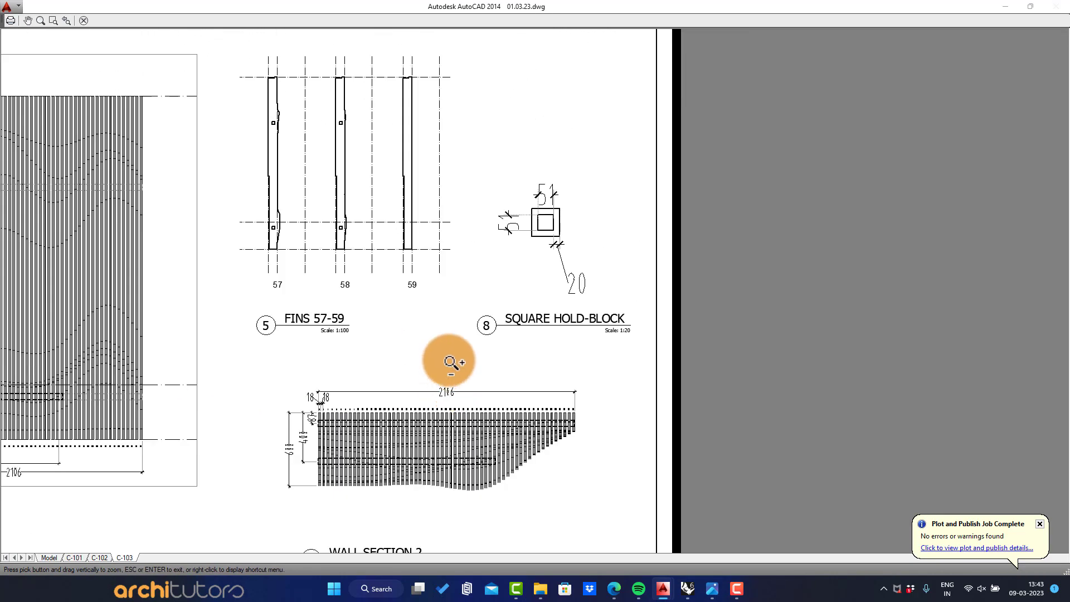
pyautogui.scroll(1, 319, 159)
pyautogui.moveTo(319, 168); pyautogui.dragTo(335, 276, button='middle')
pyautogui.scroll(1, 280, 263)
pyautogui.scroll(-1, 281, 263)
pyautogui.scroll(-1, 340, 335)
pyautogui.moveTo(341, 342); pyautogui.dragTo(383, 187, button='middle')
pyautogui.moveTo(396, 356); pyautogui.dragTo(412, 206, button='middle')
pyautogui.scroll(2, 476, 295)
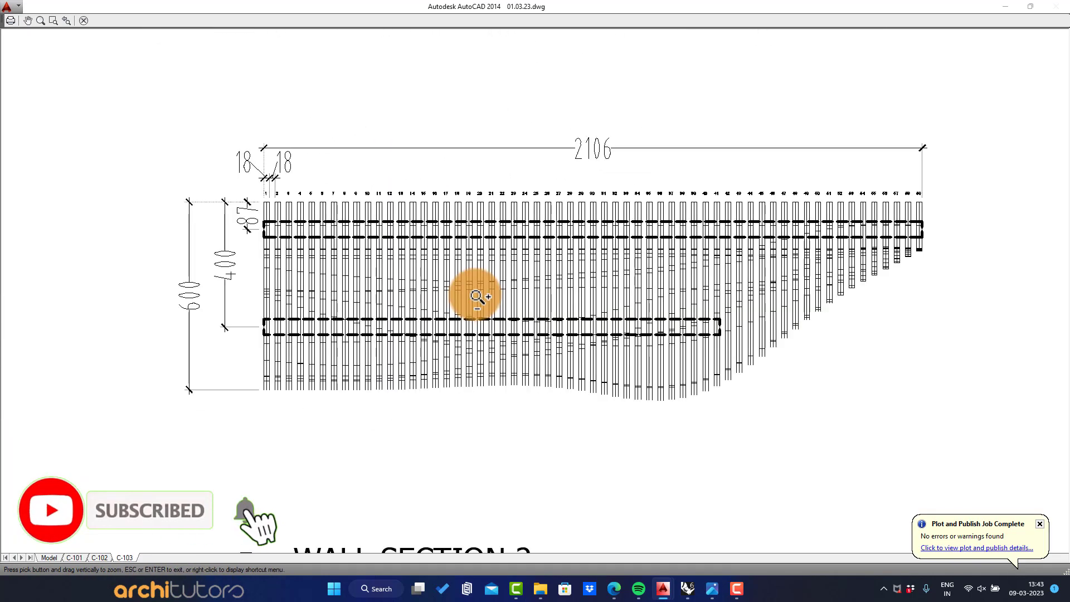
pyautogui.moveTo(477, 297); pyautogui.dragTo(314, 319, button='middle')
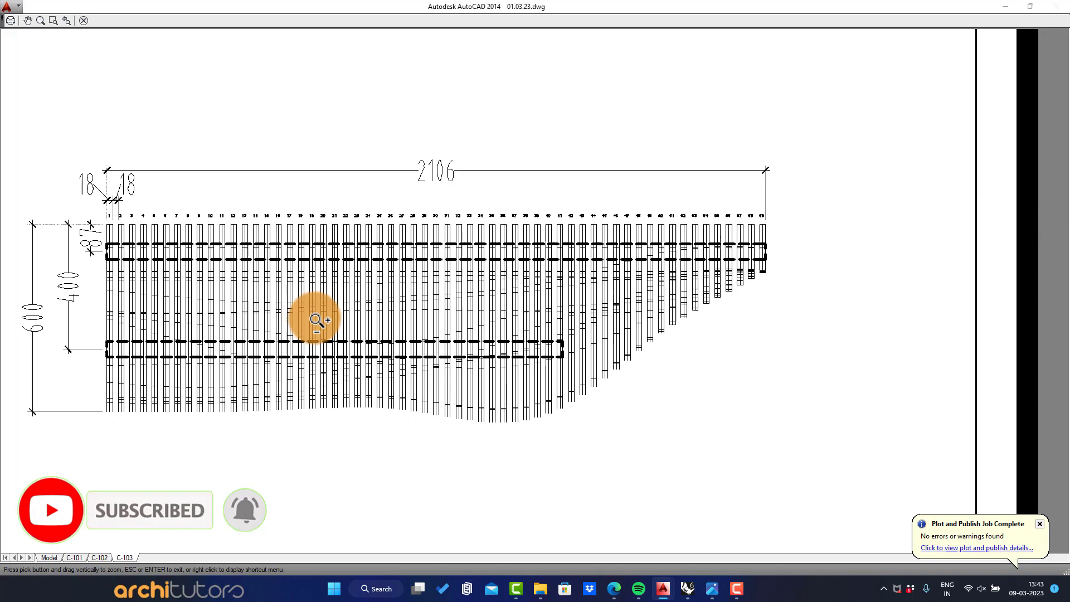